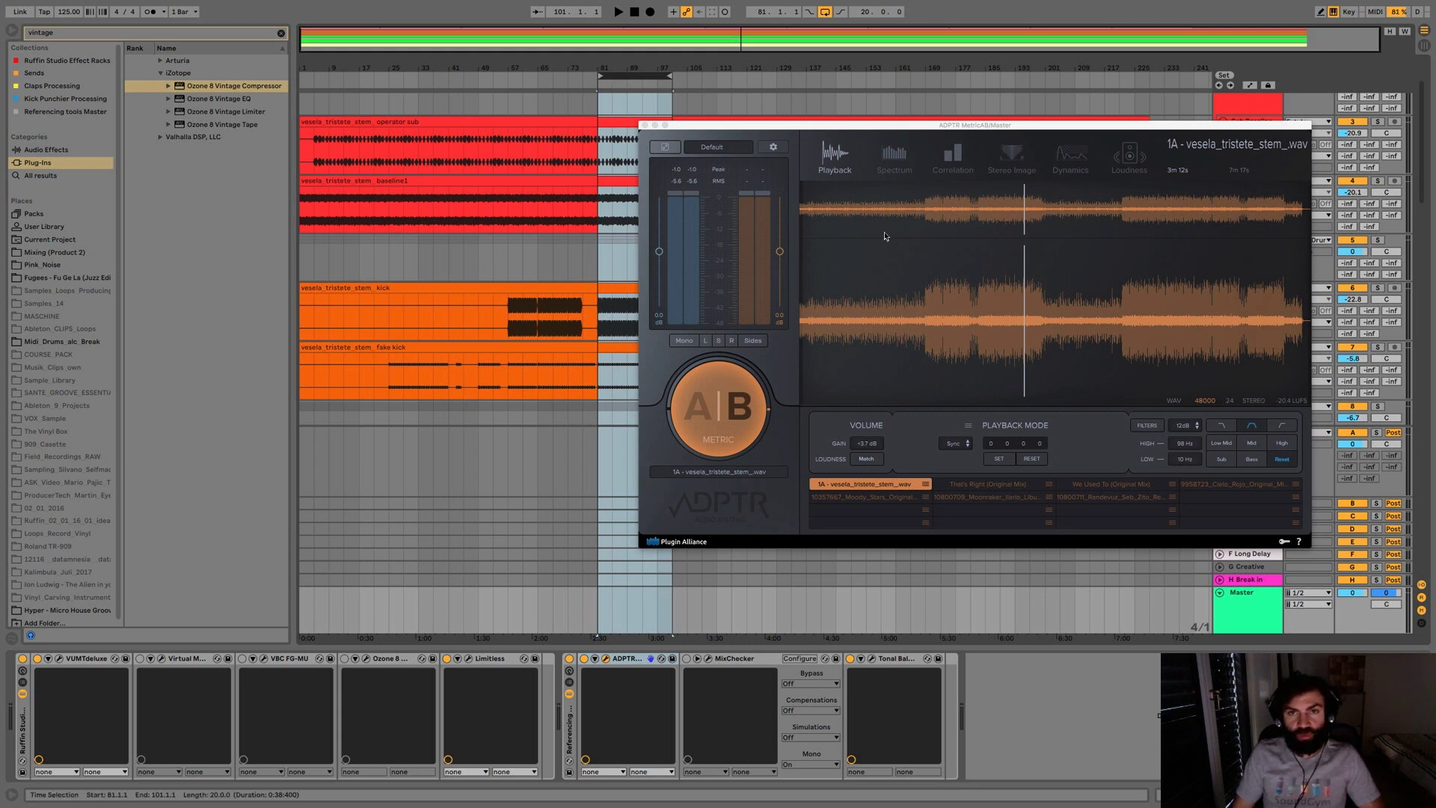
# Step: Play the song and switch ADPTR Metric AB from the reference track to the processed mix
pyautogui.press('space')
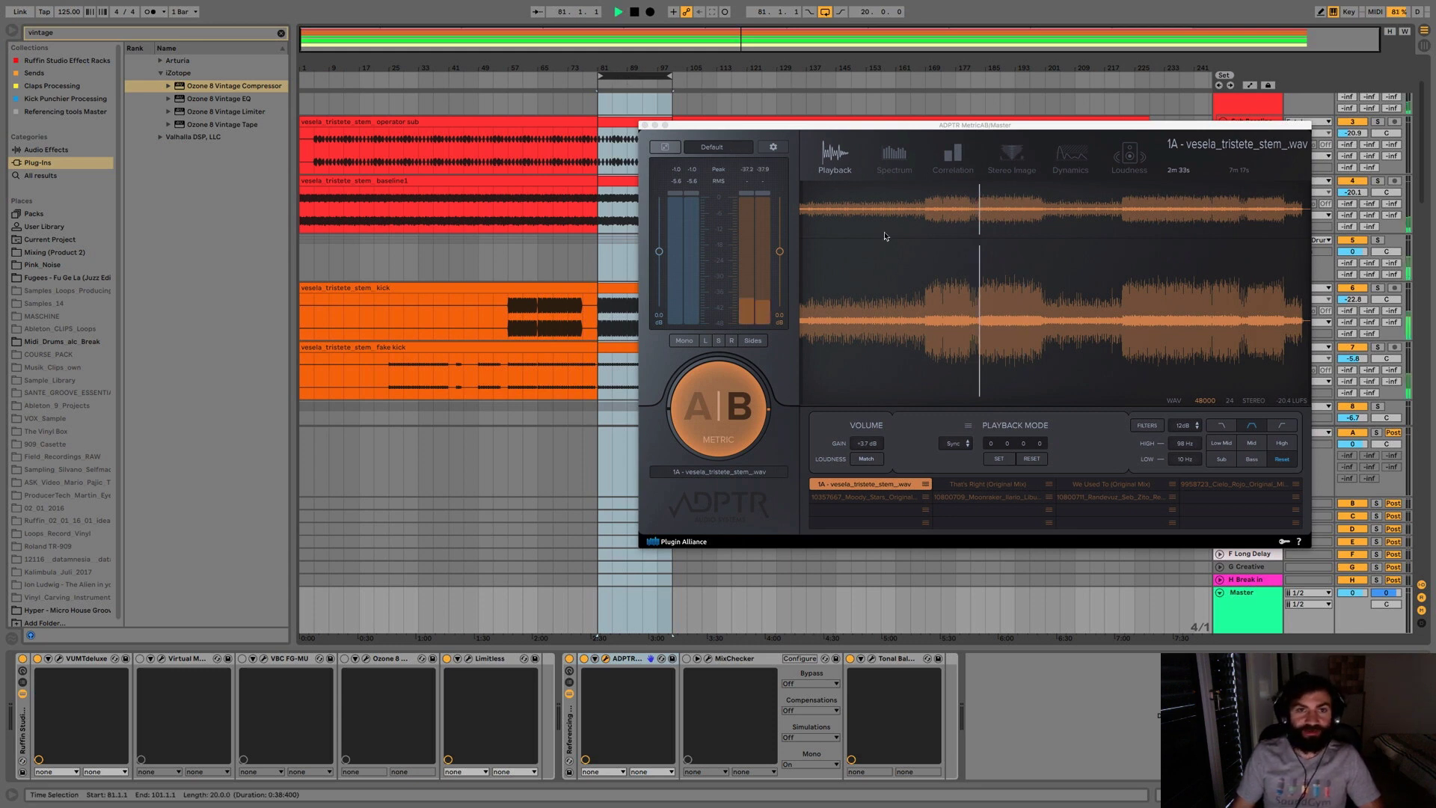
pyautogui.click(723, 410)
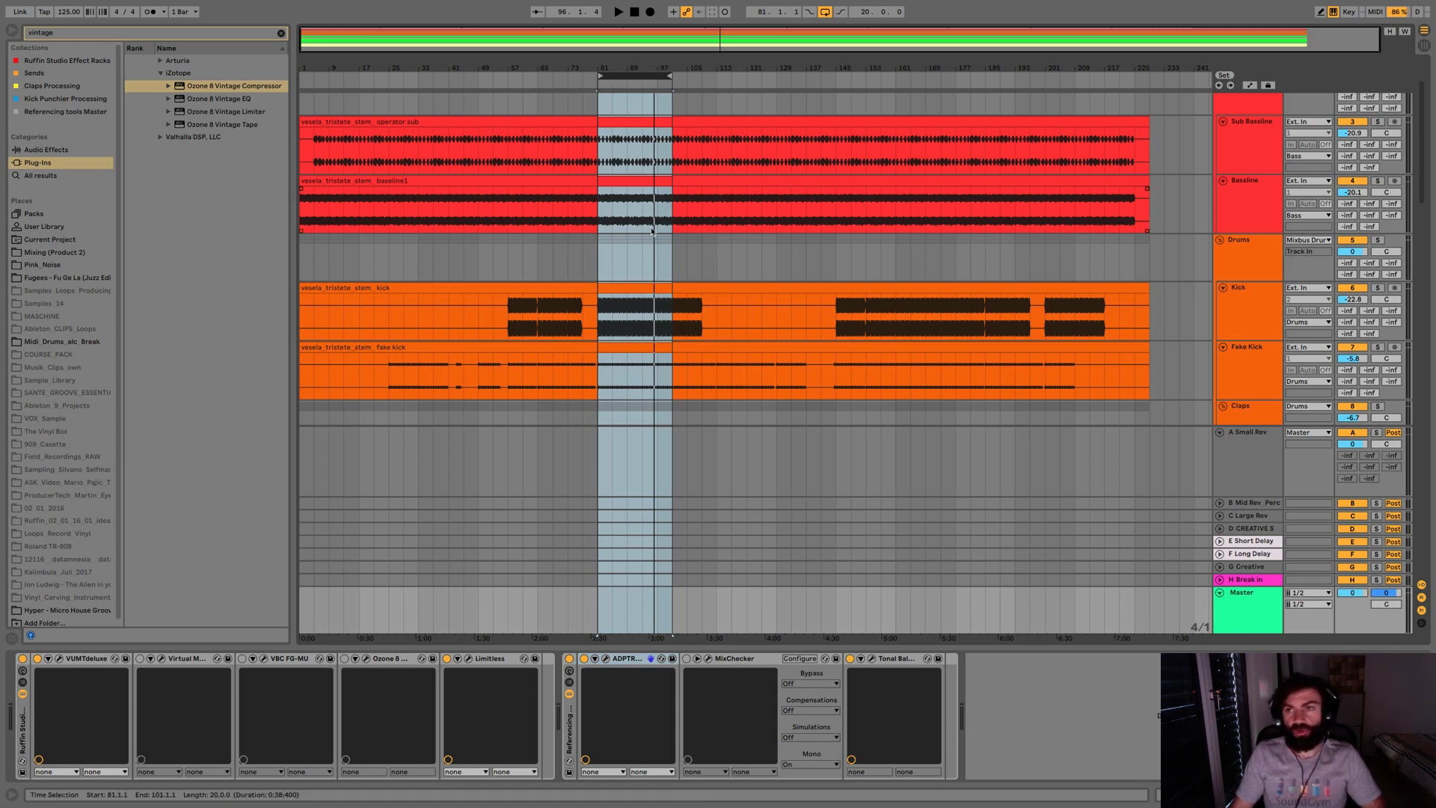
# Step: Inspect the Bass group devices, solo the Bassline and set the playback start to bar 81
pyautogui.click(1251, 142)
pyautogui.scroll(2, 1187, 190)
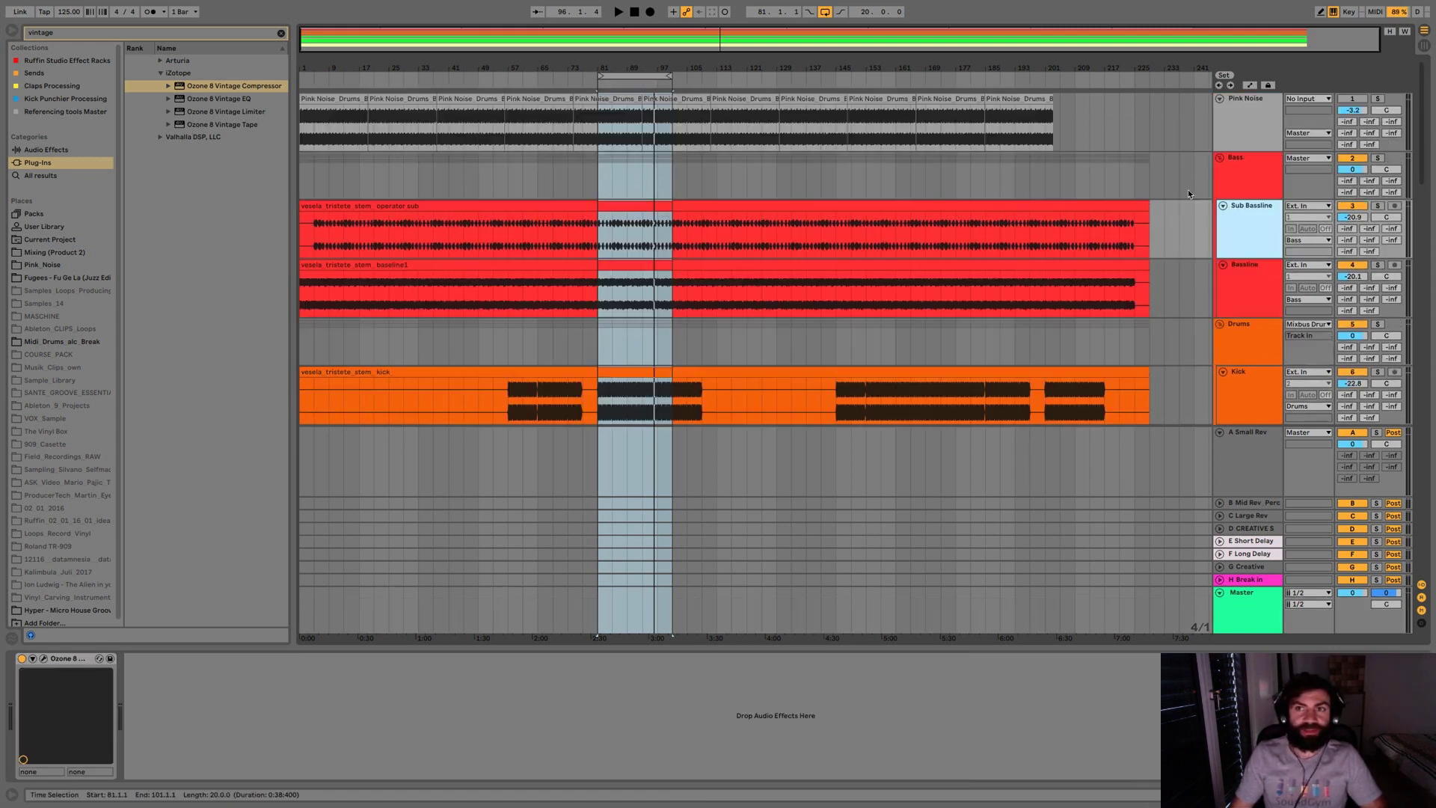
pyautogui.click(1234, 173)
pyautogui.click(1378, 265)
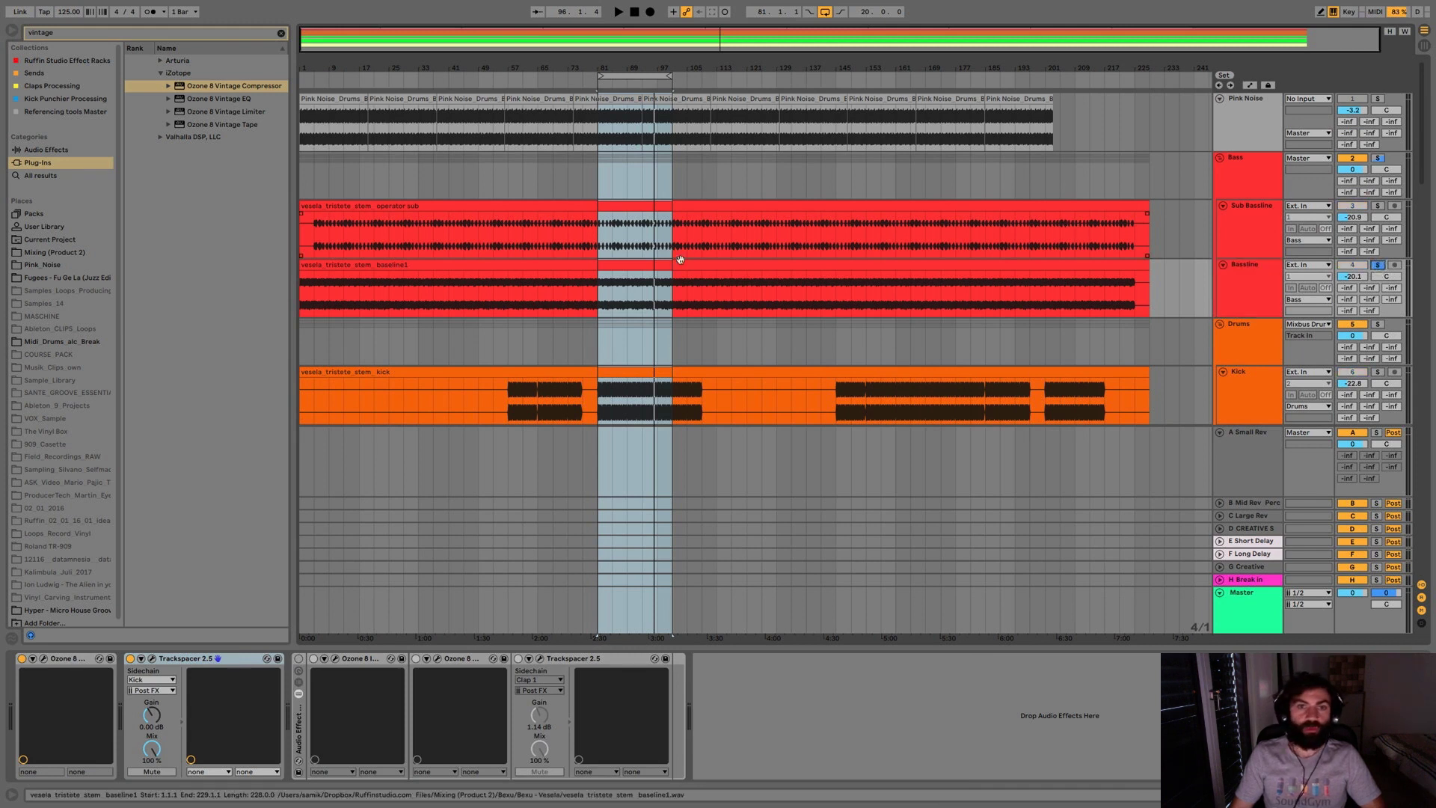
pyautogui.click(599, 290)
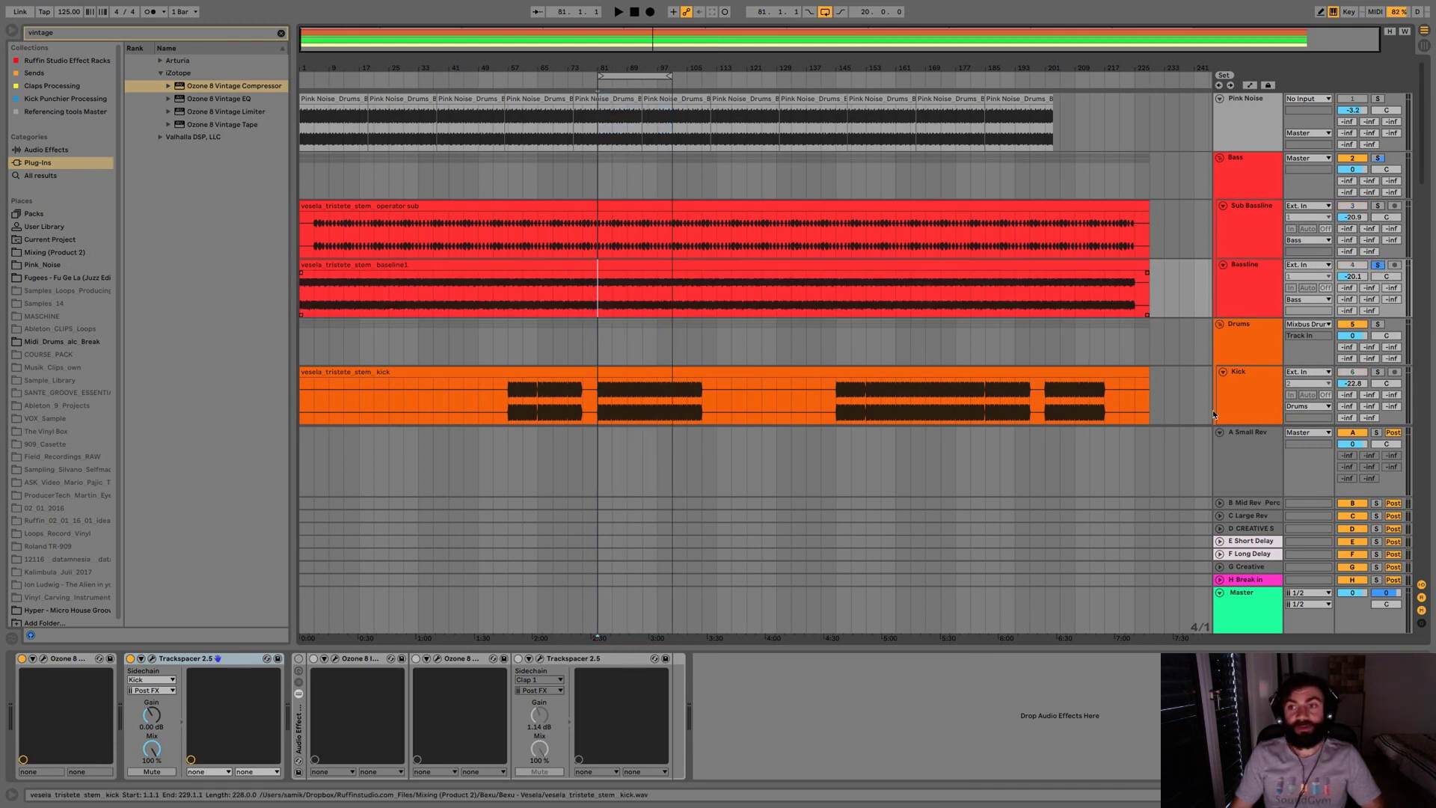
# Step: Solo the Kick, start playback, and add the Bassline to the solo
pyautogui.click(1378, 371)
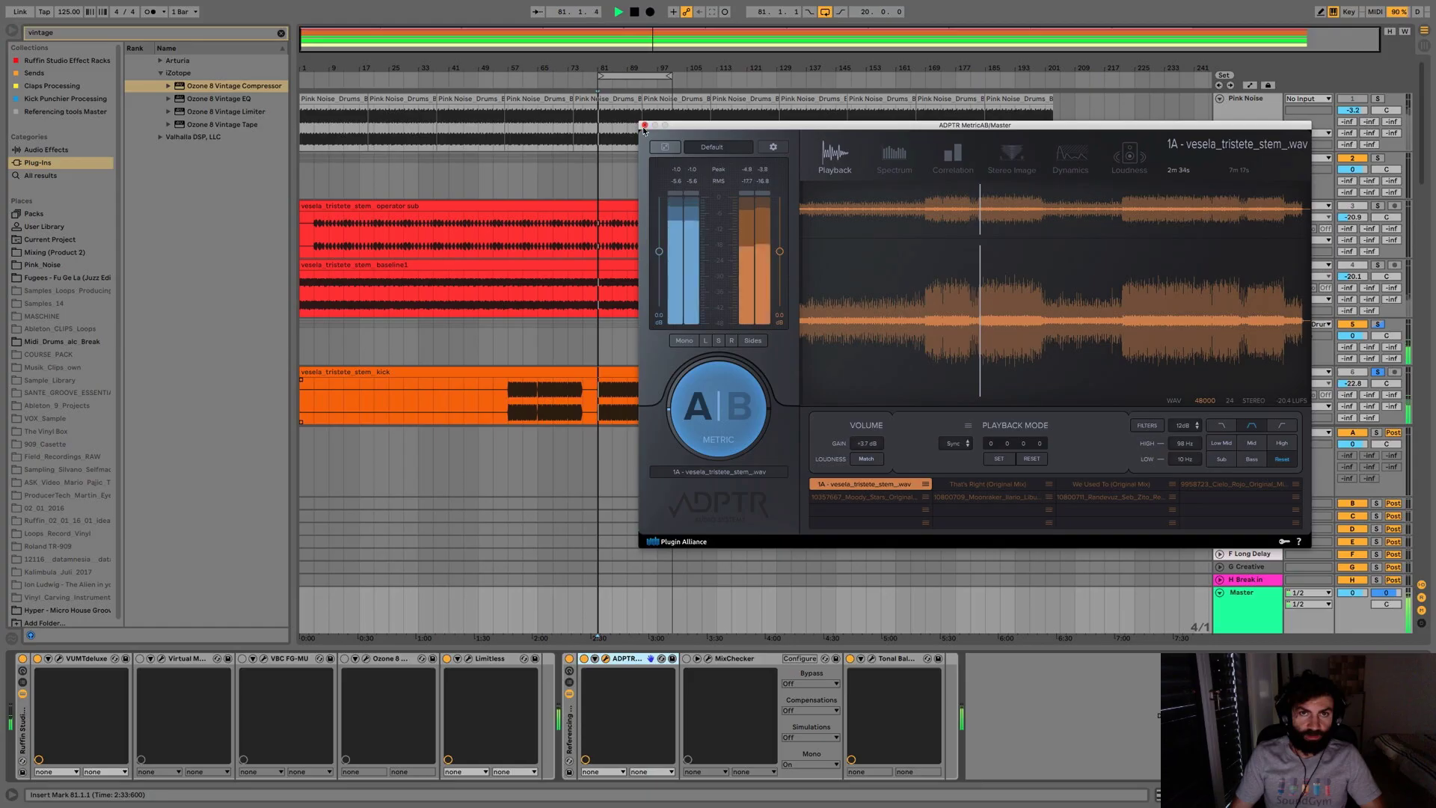
pyautogui.press('space')
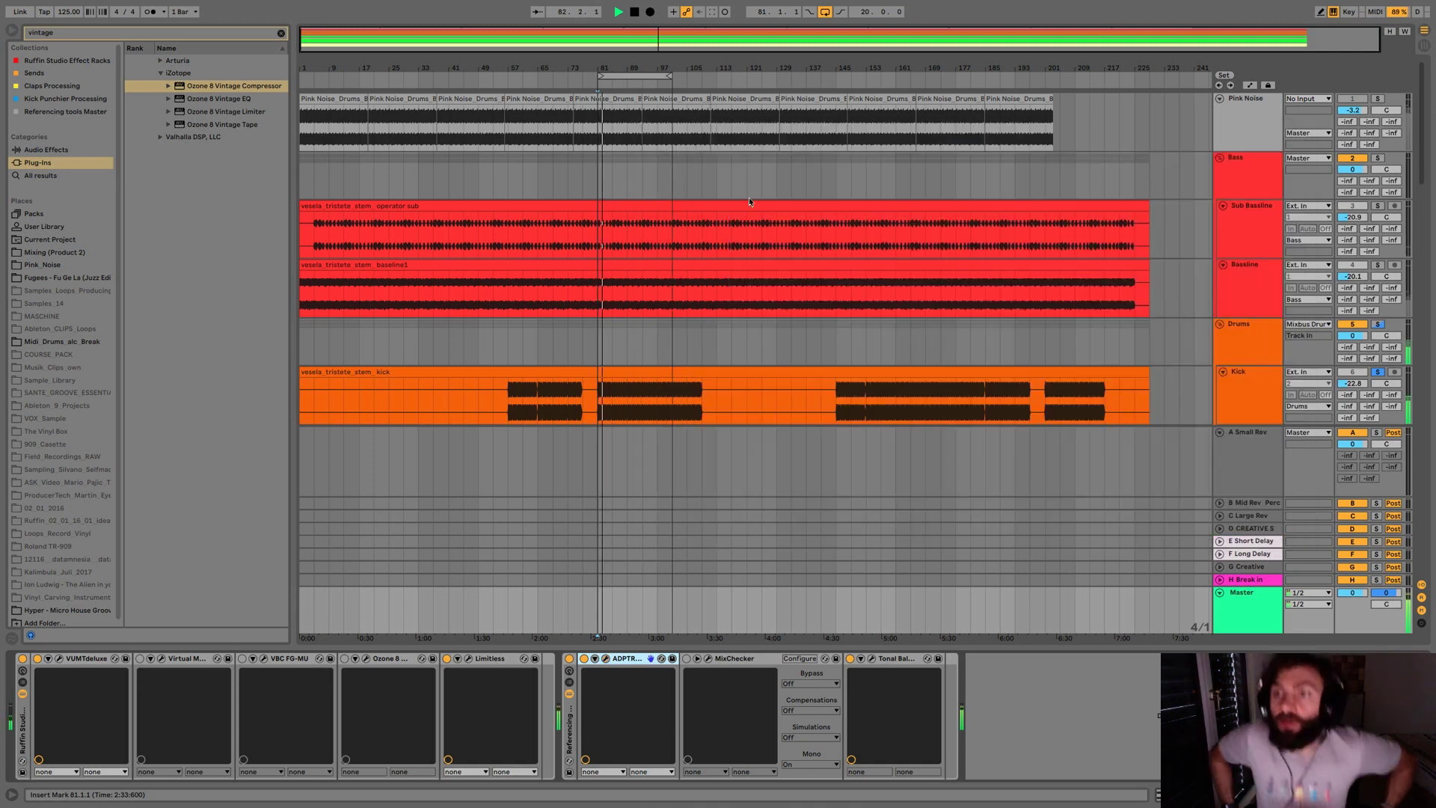
pyautogui.click(1377, 265)
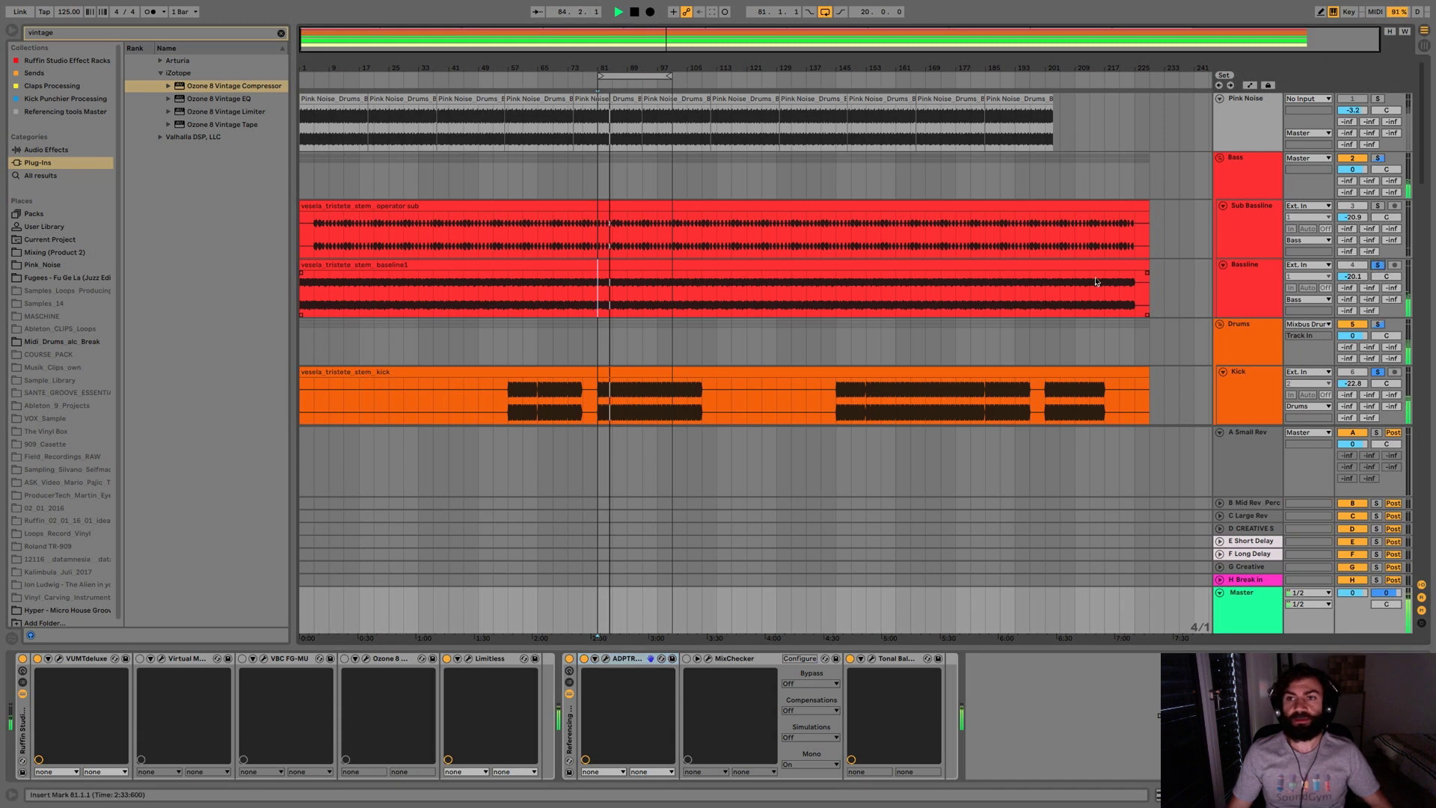
# Step: Review the Bassline and Kick device chains, then select the bar 81–101 loop region
pyautogui.click(1260, 290)
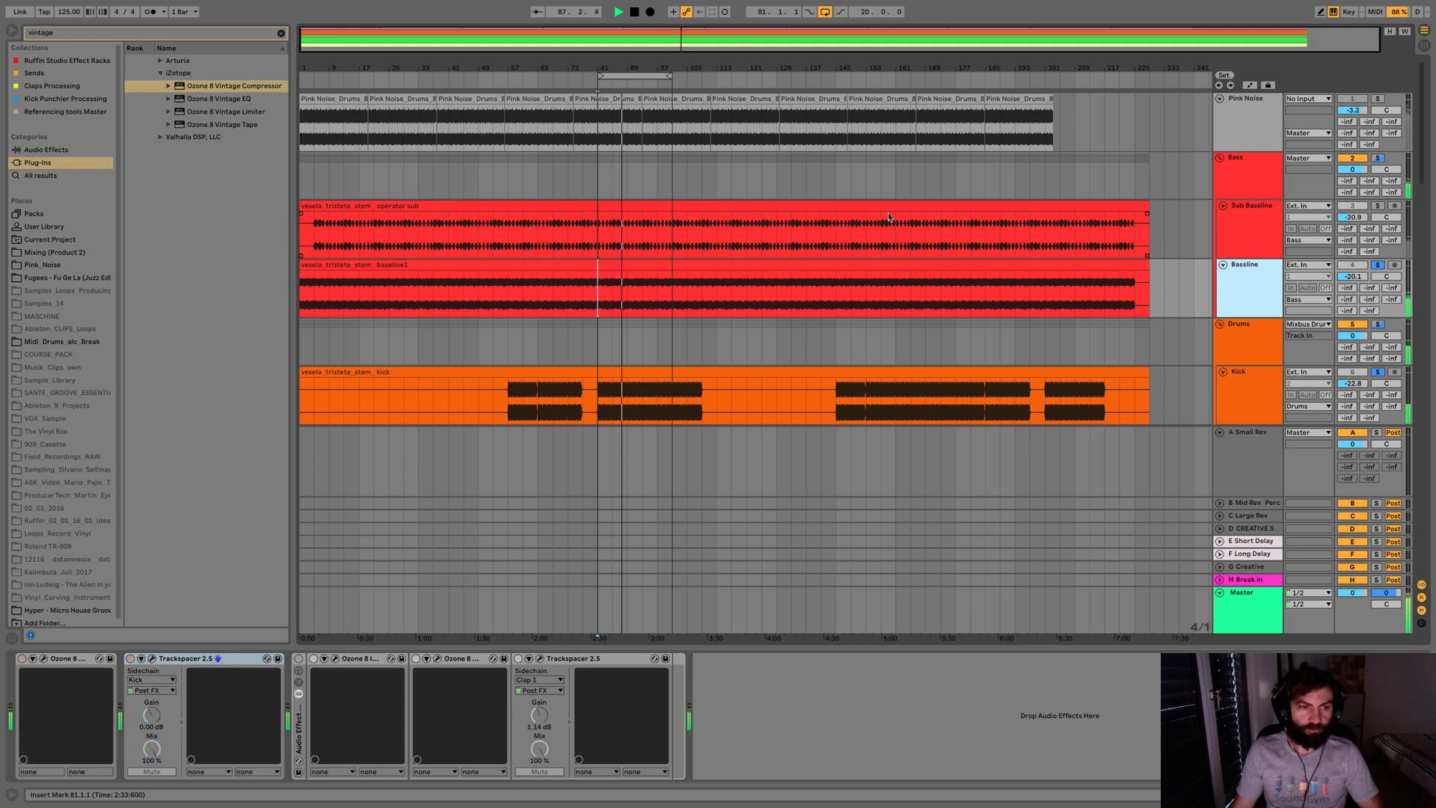
pyautogui.click(1243, 389)
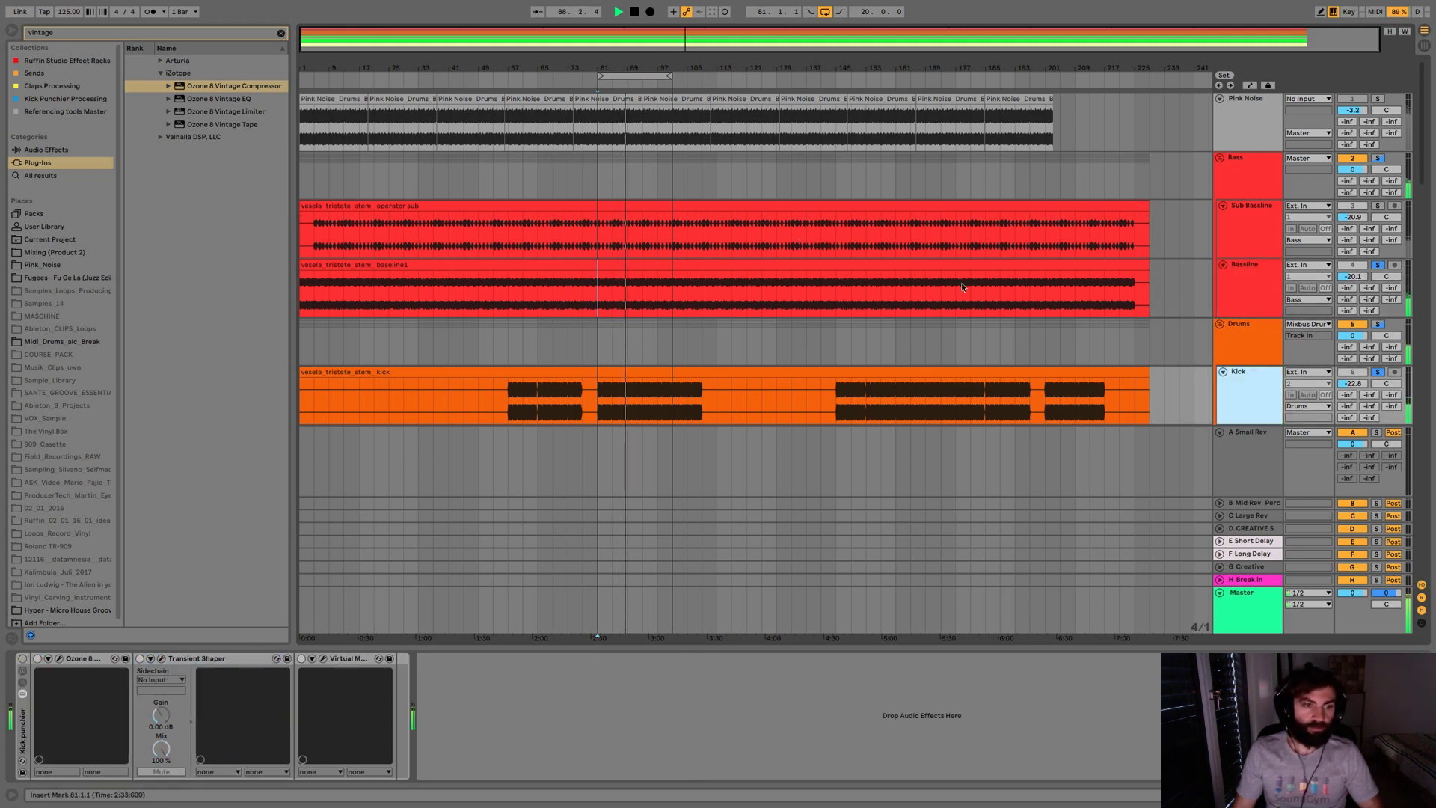
pyautogui.click(636, 76)
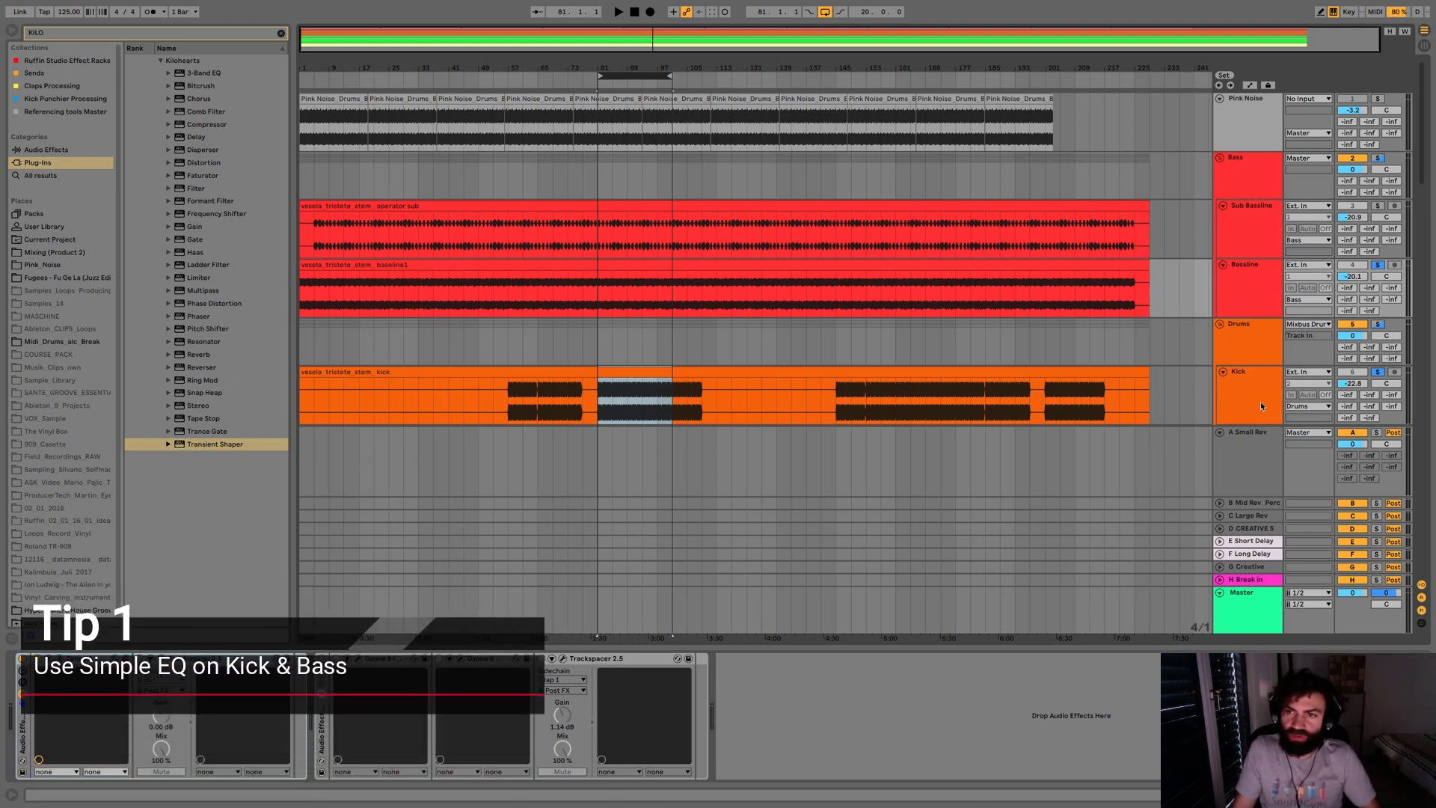
# Step: Select the loop range across all tracks and play it back
pyautogui.click(646, 76)
pyautogui.press('space')
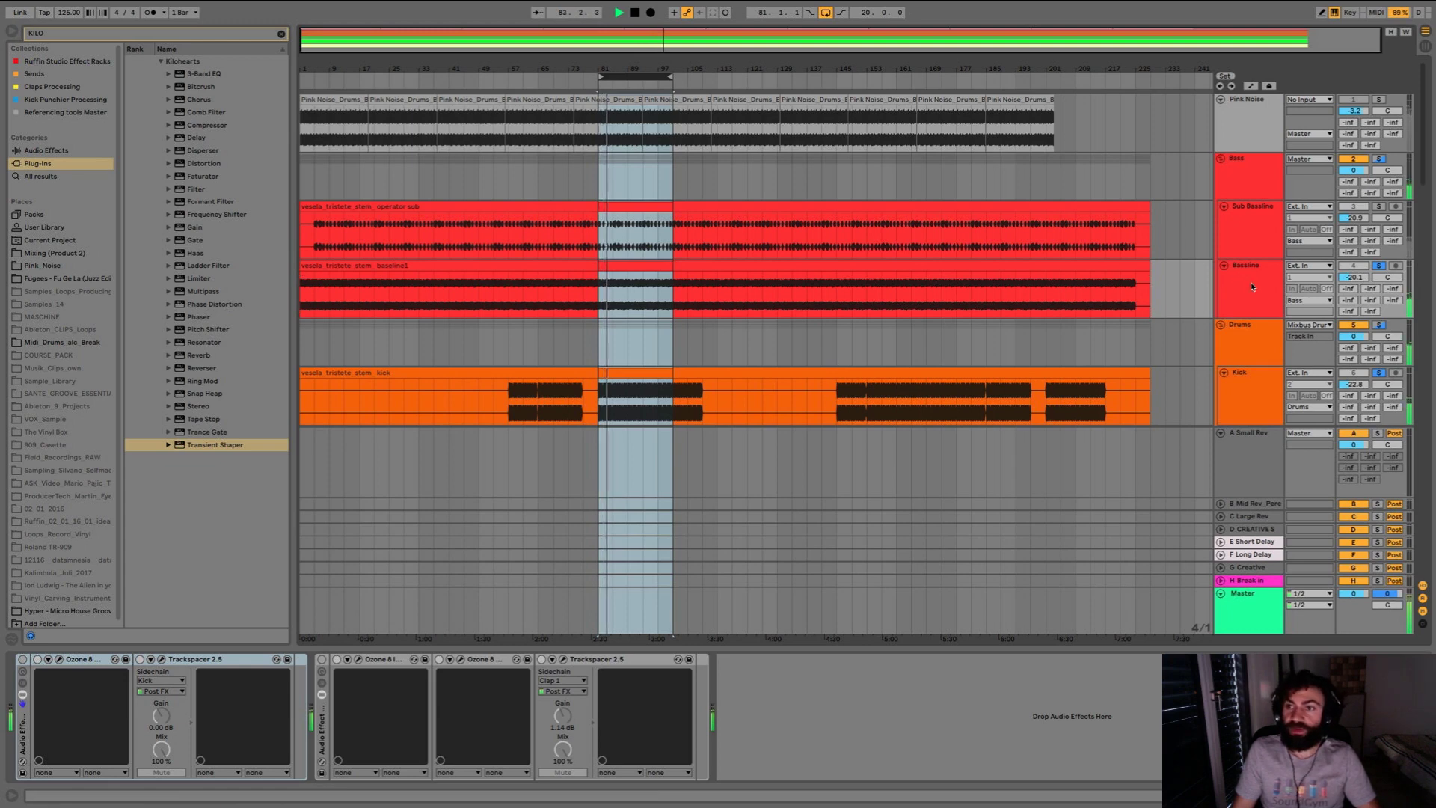
pyautogui.scroll(-3, 1252, 286)
pyautogui.scroll(2, 1255, 280)
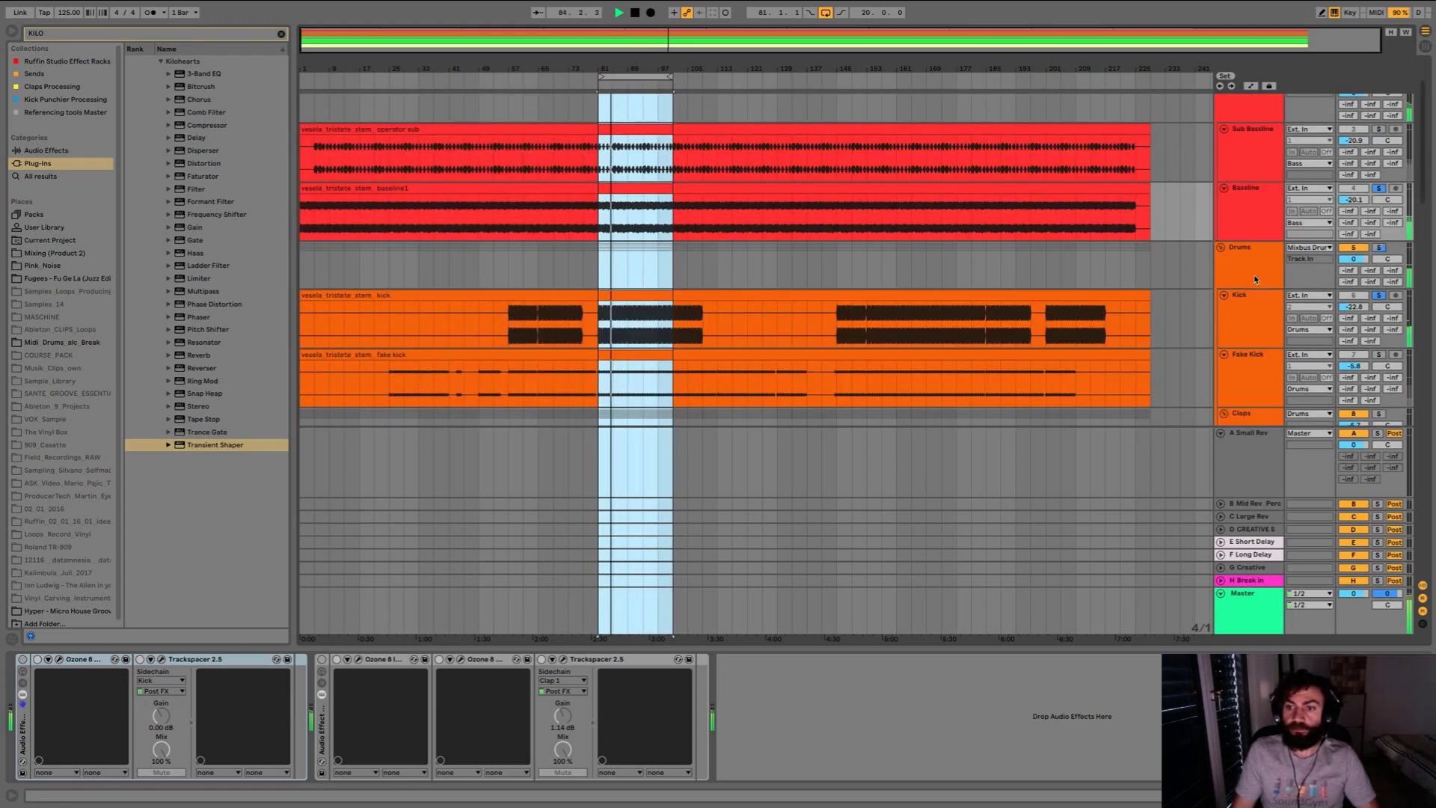
pyautogui.scroll(1, 1252, 240)
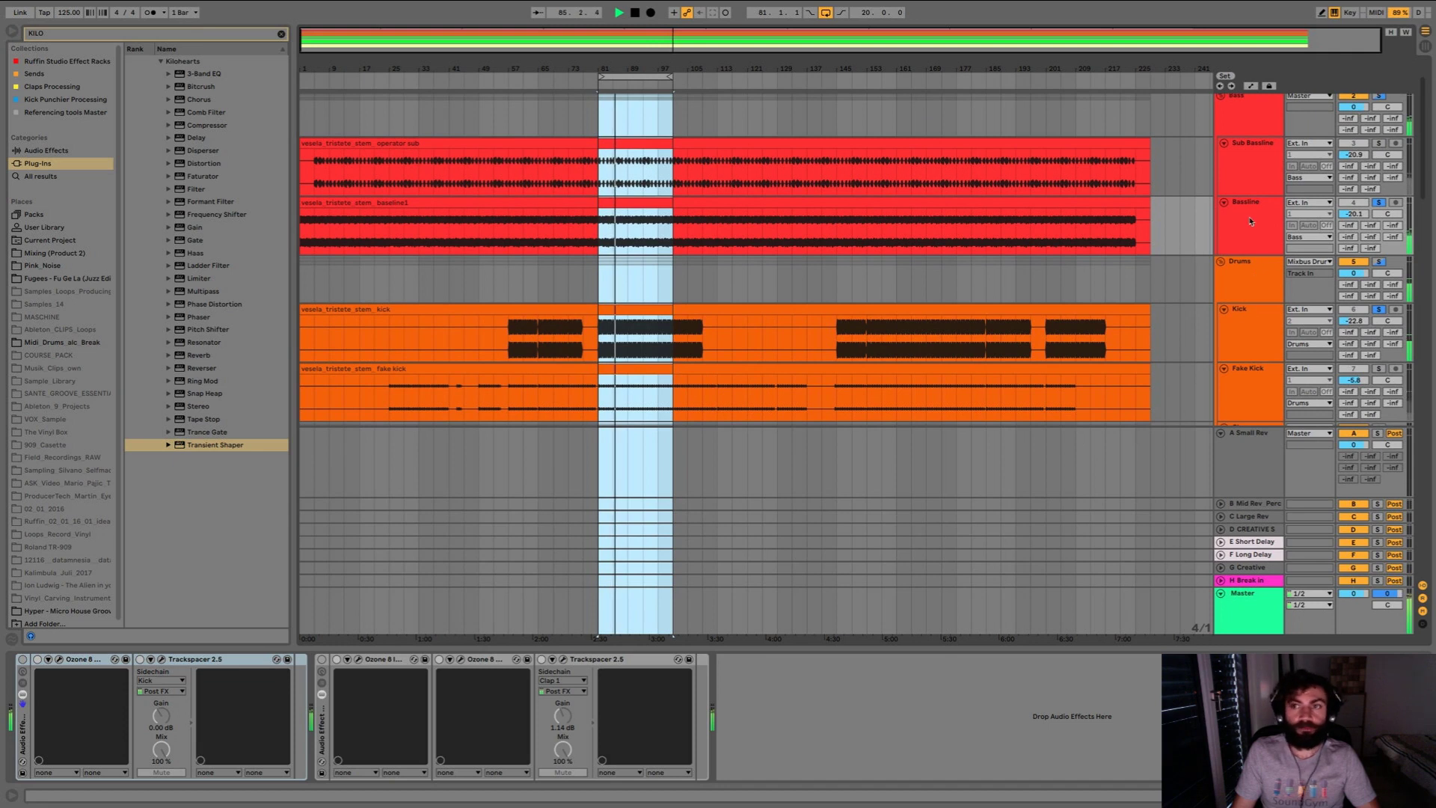
# Step: Check the Fake Kick and Kick chains, stop playback, and open the Kick's Ozone 8 Equalizer
pyautogui.click(1245, 374)
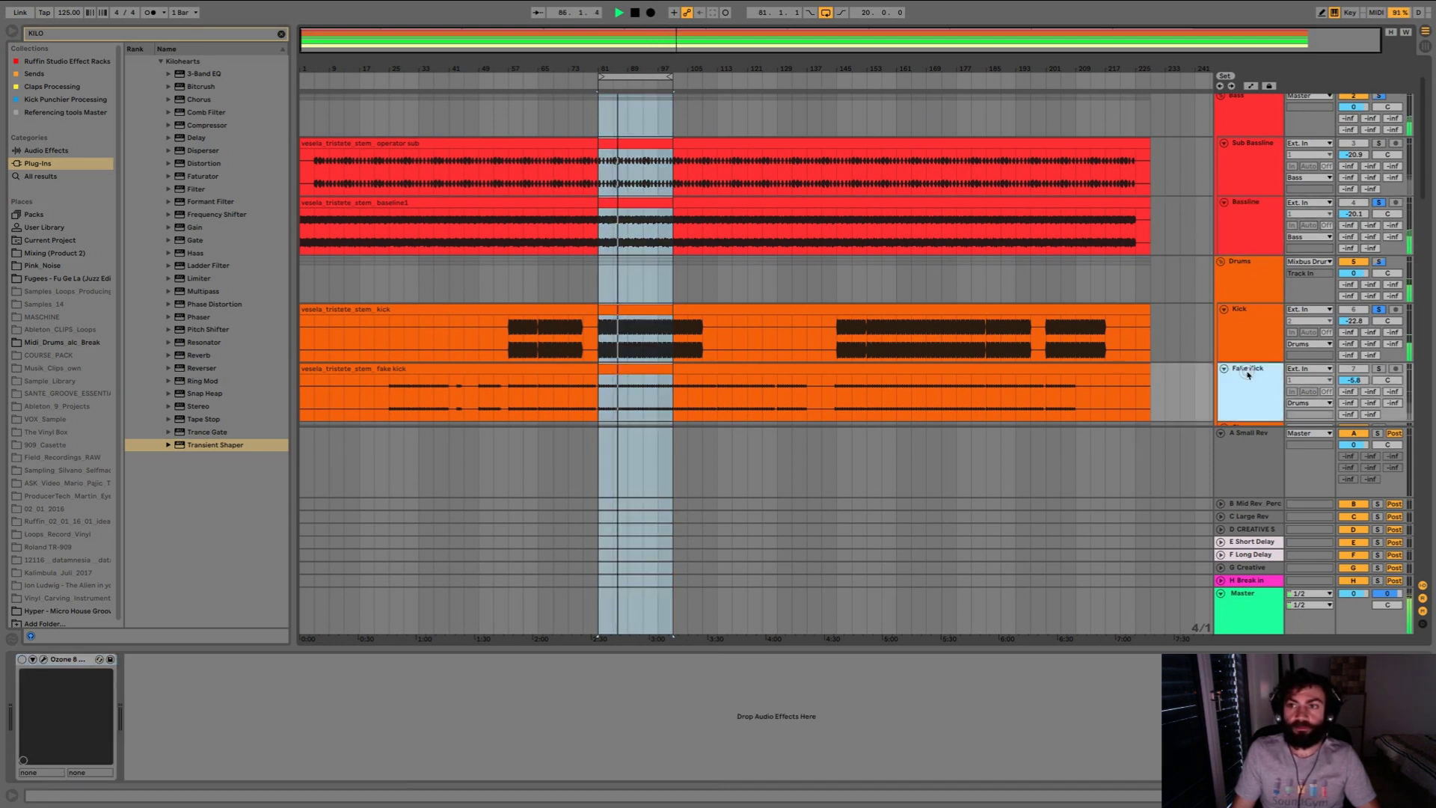
pyautogui.click(1254, 327)
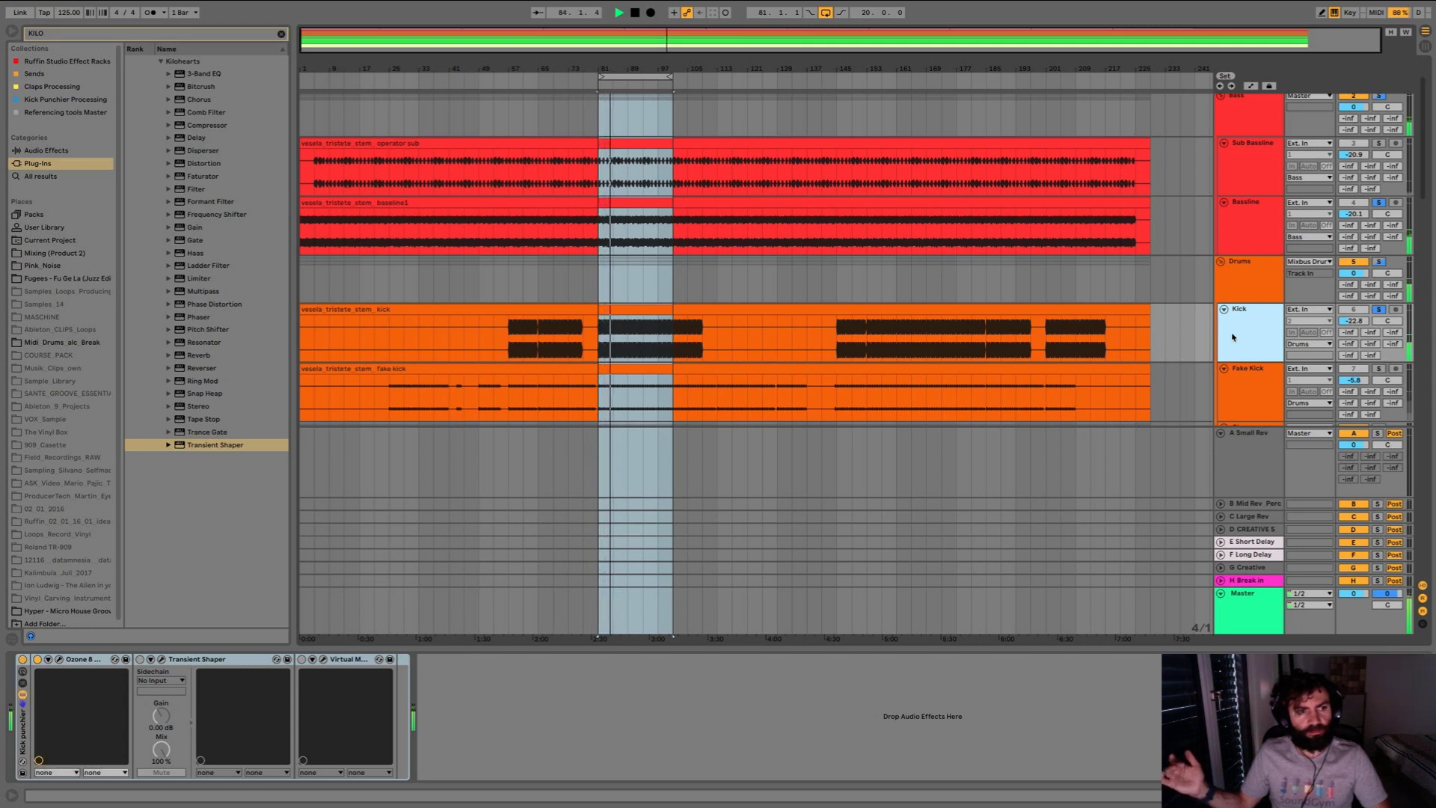
pyautogui.press('space')
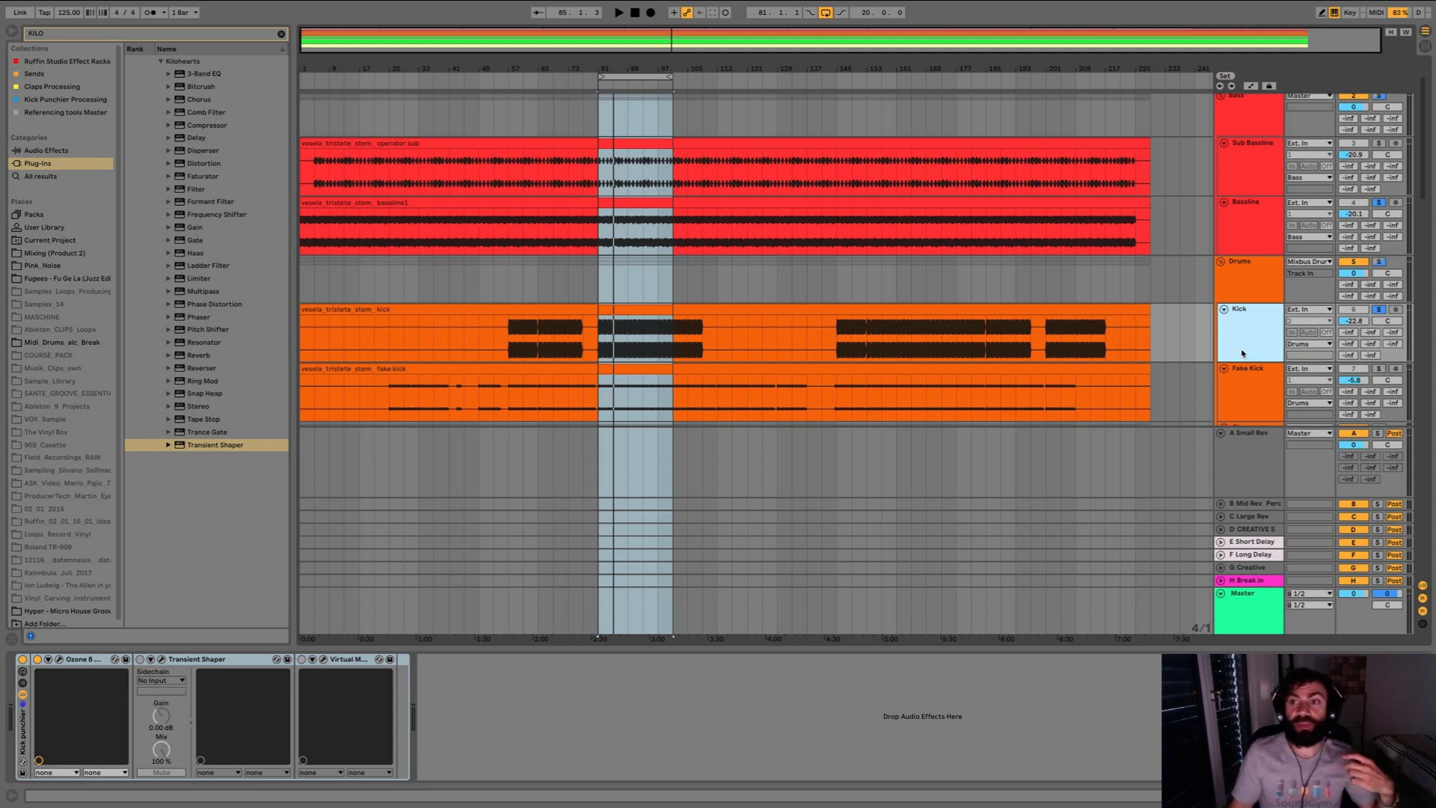
pyautogui.press('super+alt+p')
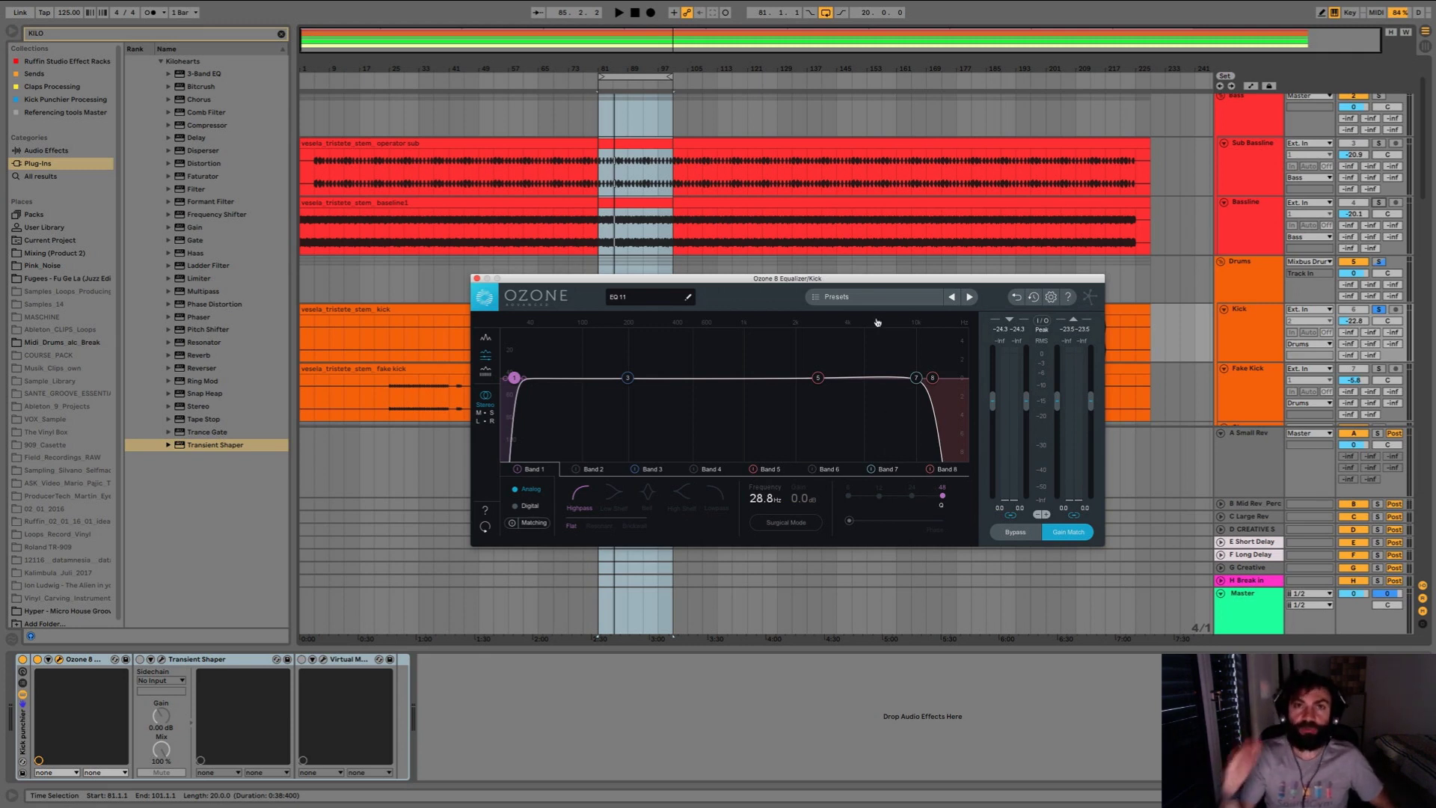
# Step: A/B the Kick's 12.3 kHz lowpass band 8 during playback, leaving it switched on
pyautogui.click(932, 379)
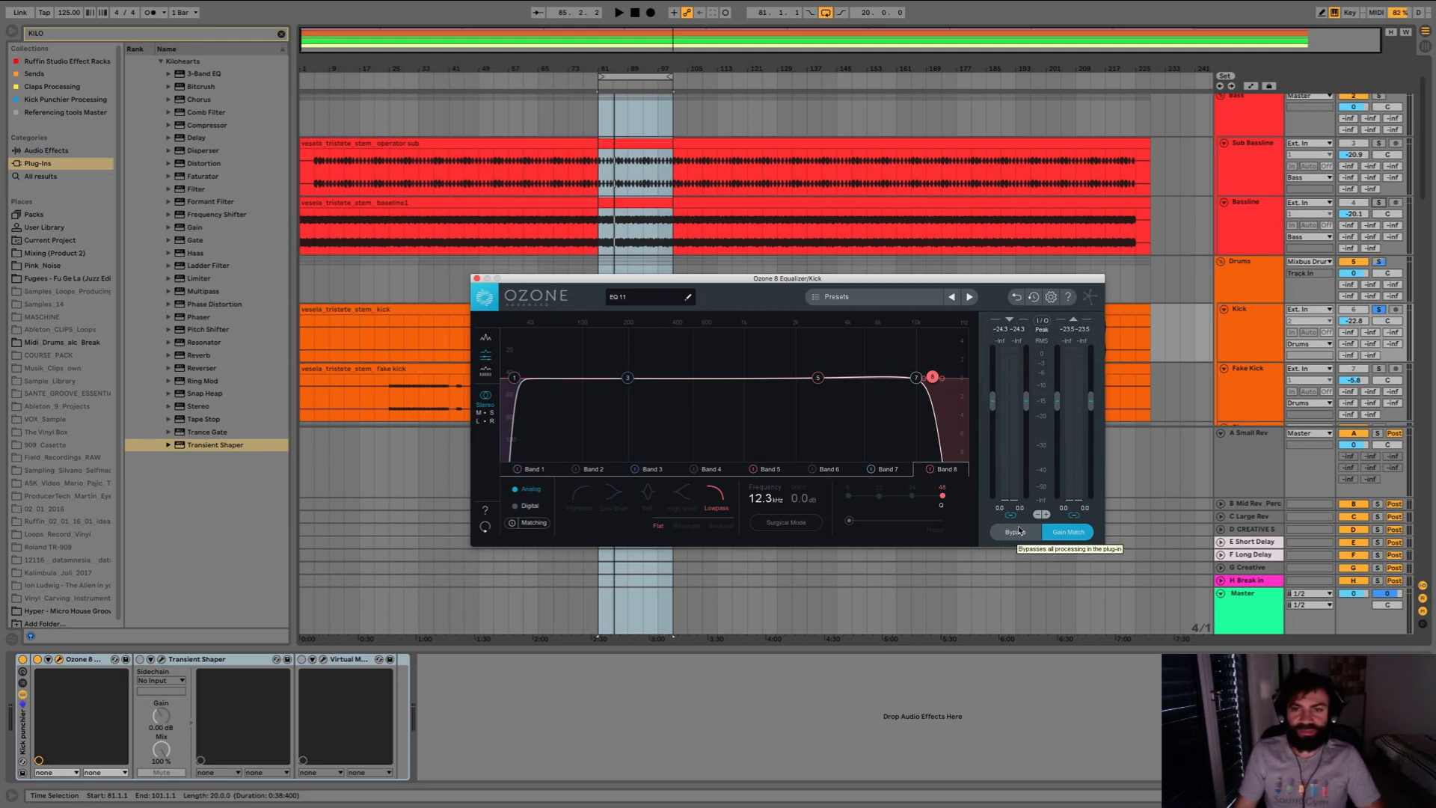
pyautogui.press('space')
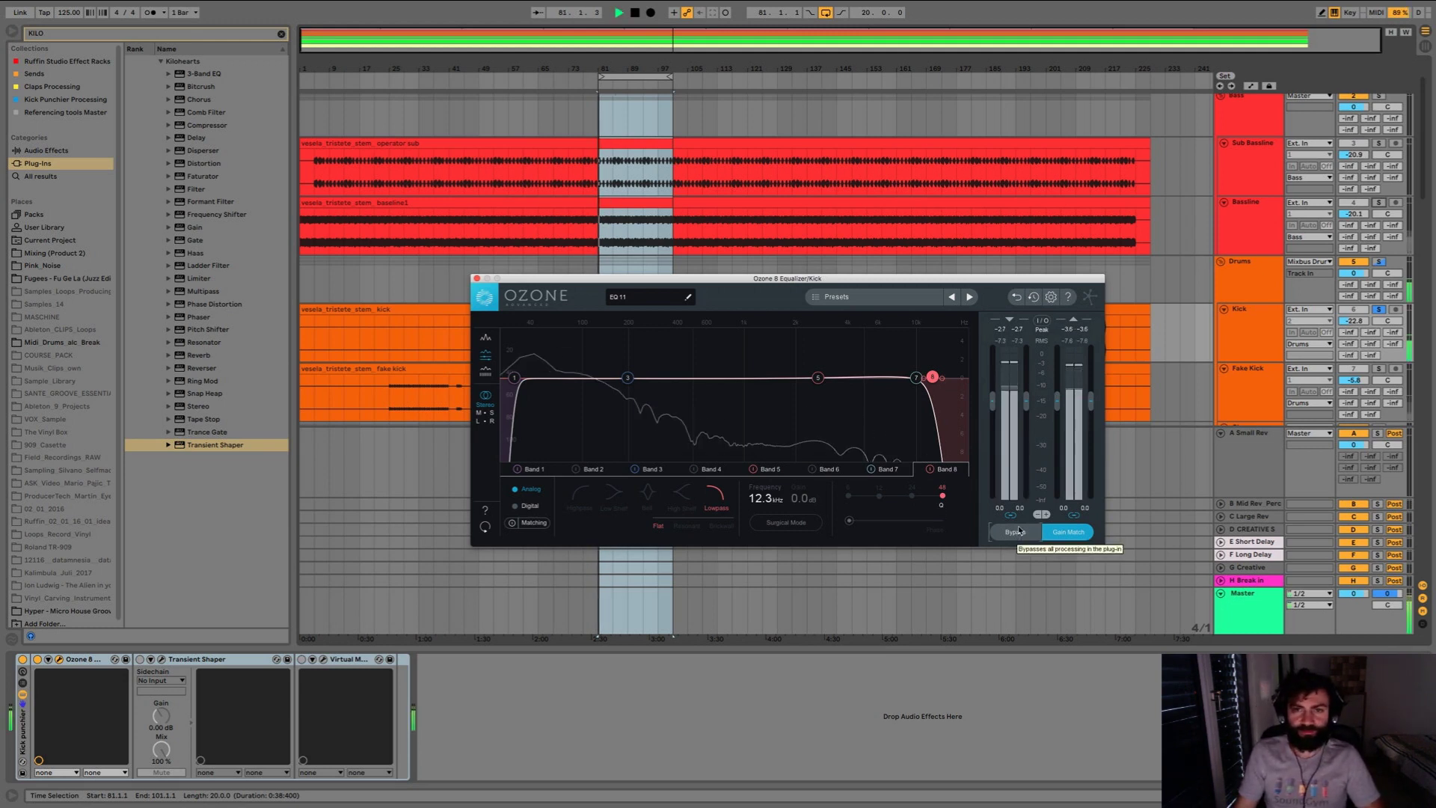
pyautogui.click(930, 471)
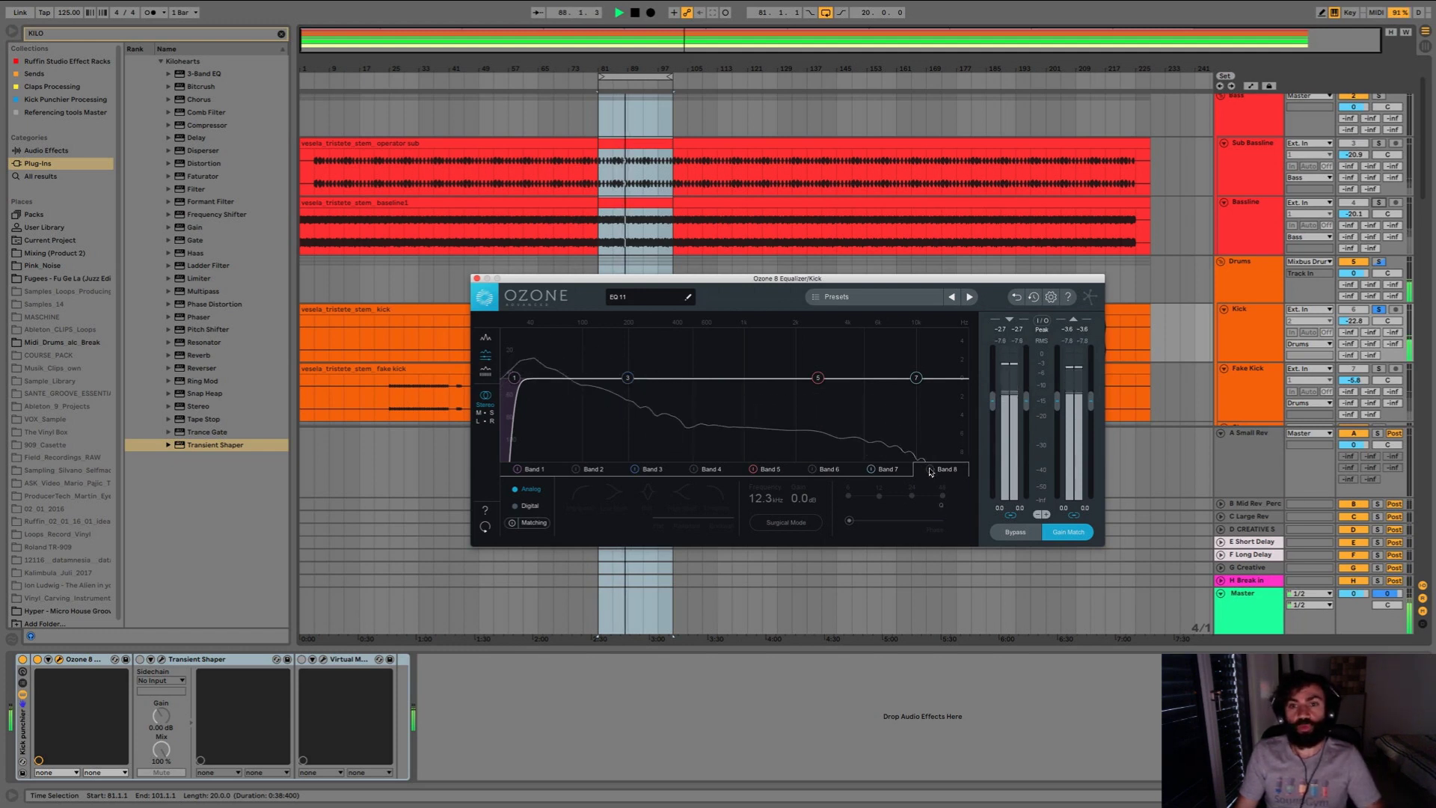
pyautogui.click(931, 471)
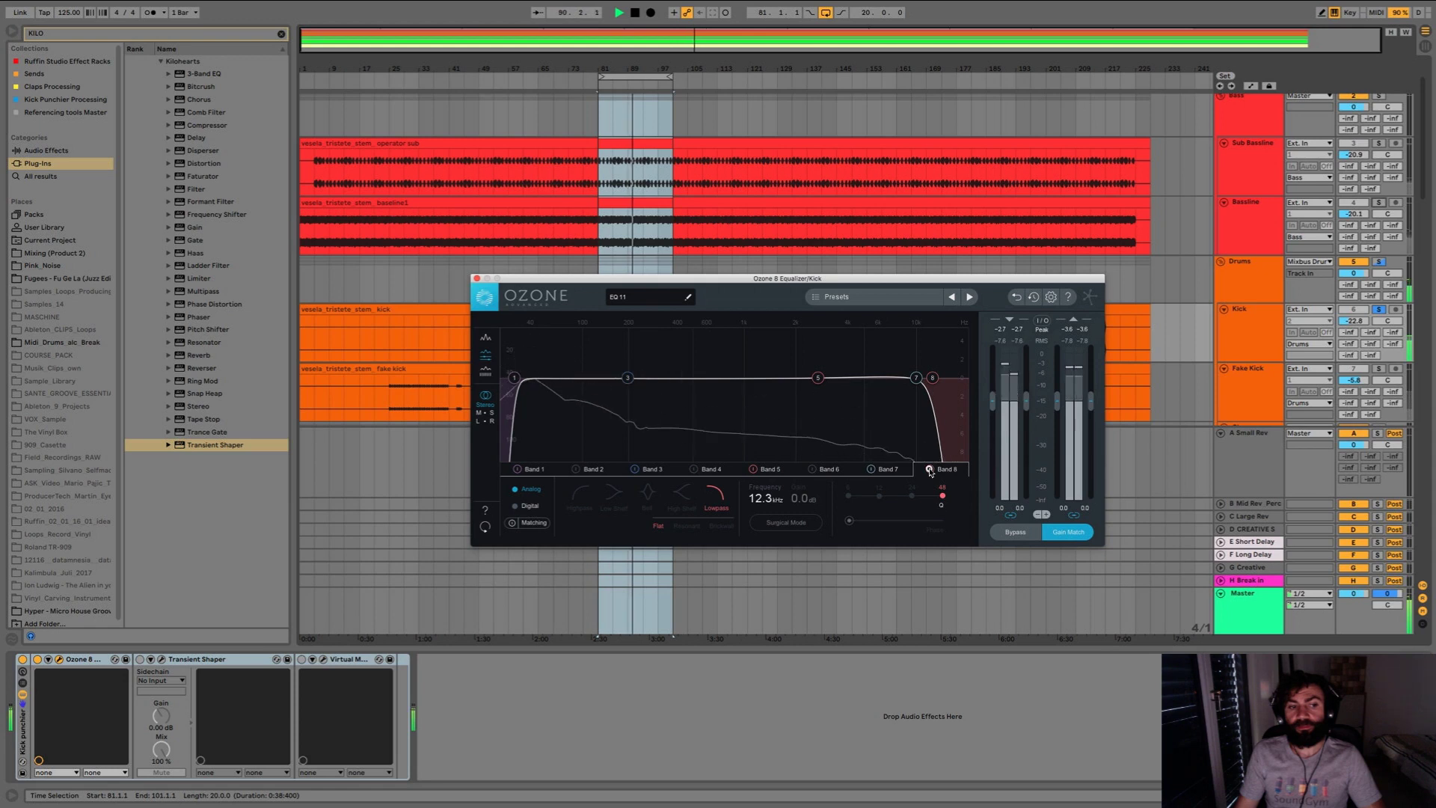
pyautogui.click(931, 470)
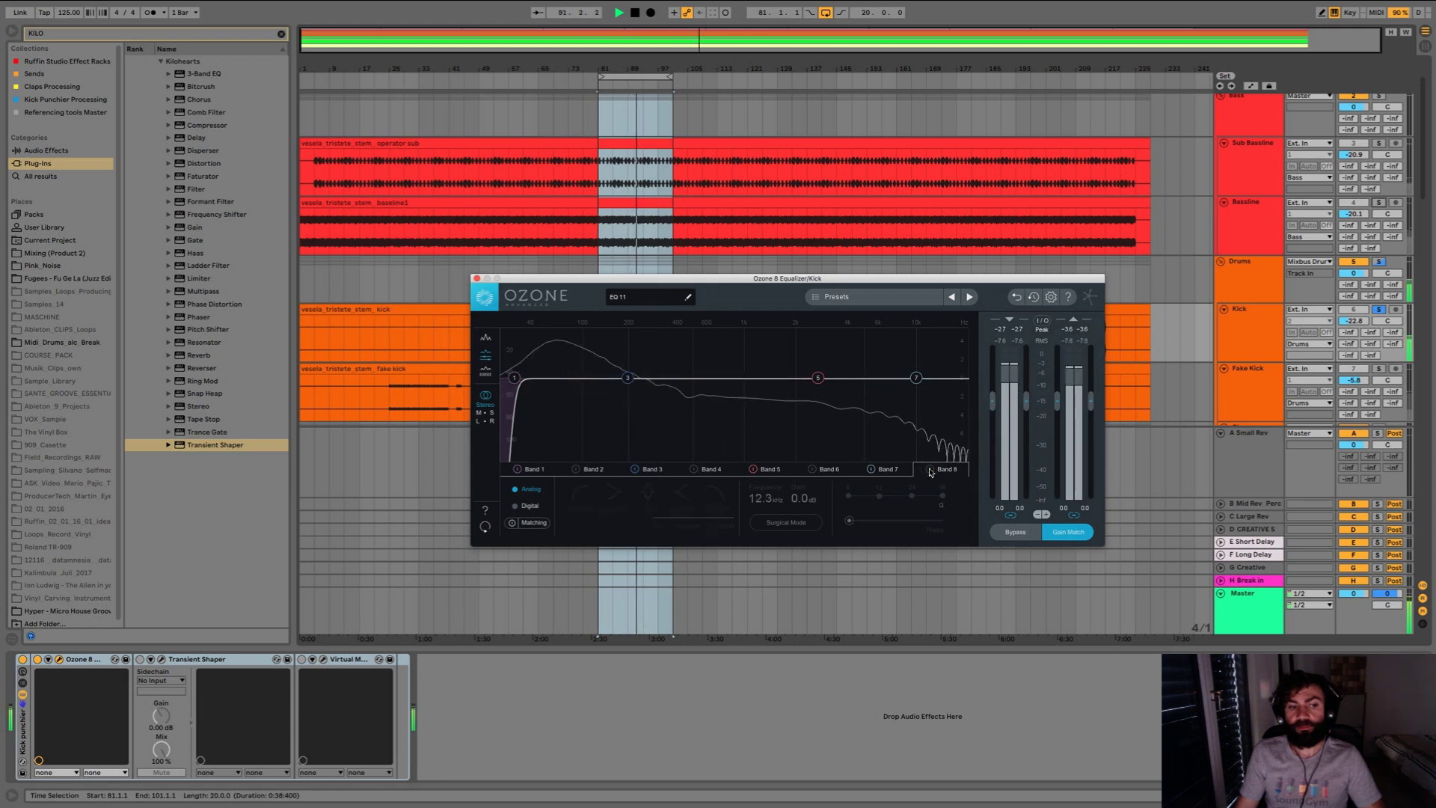
pyautogui.click(931, 471)
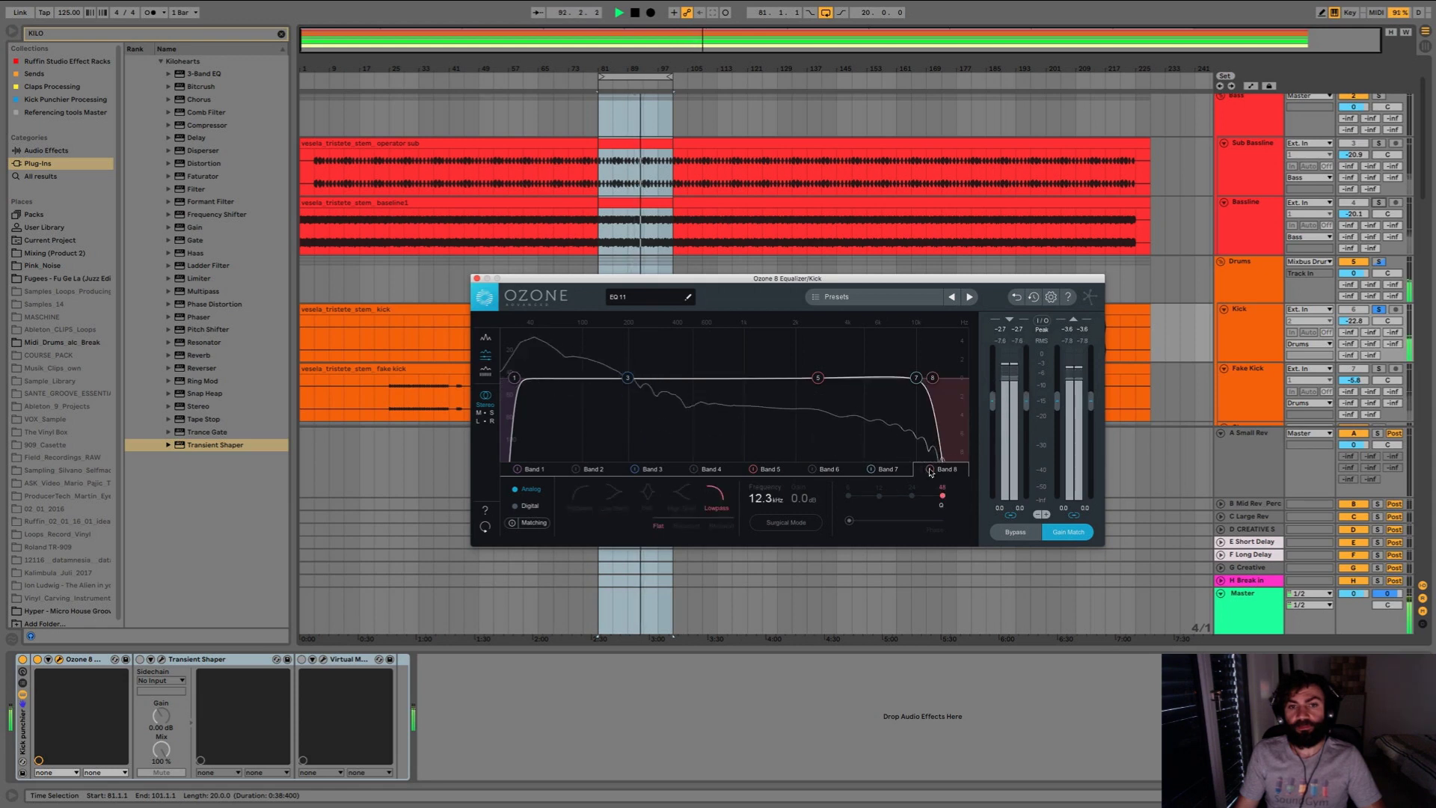
pyautogui.click(930, 470)
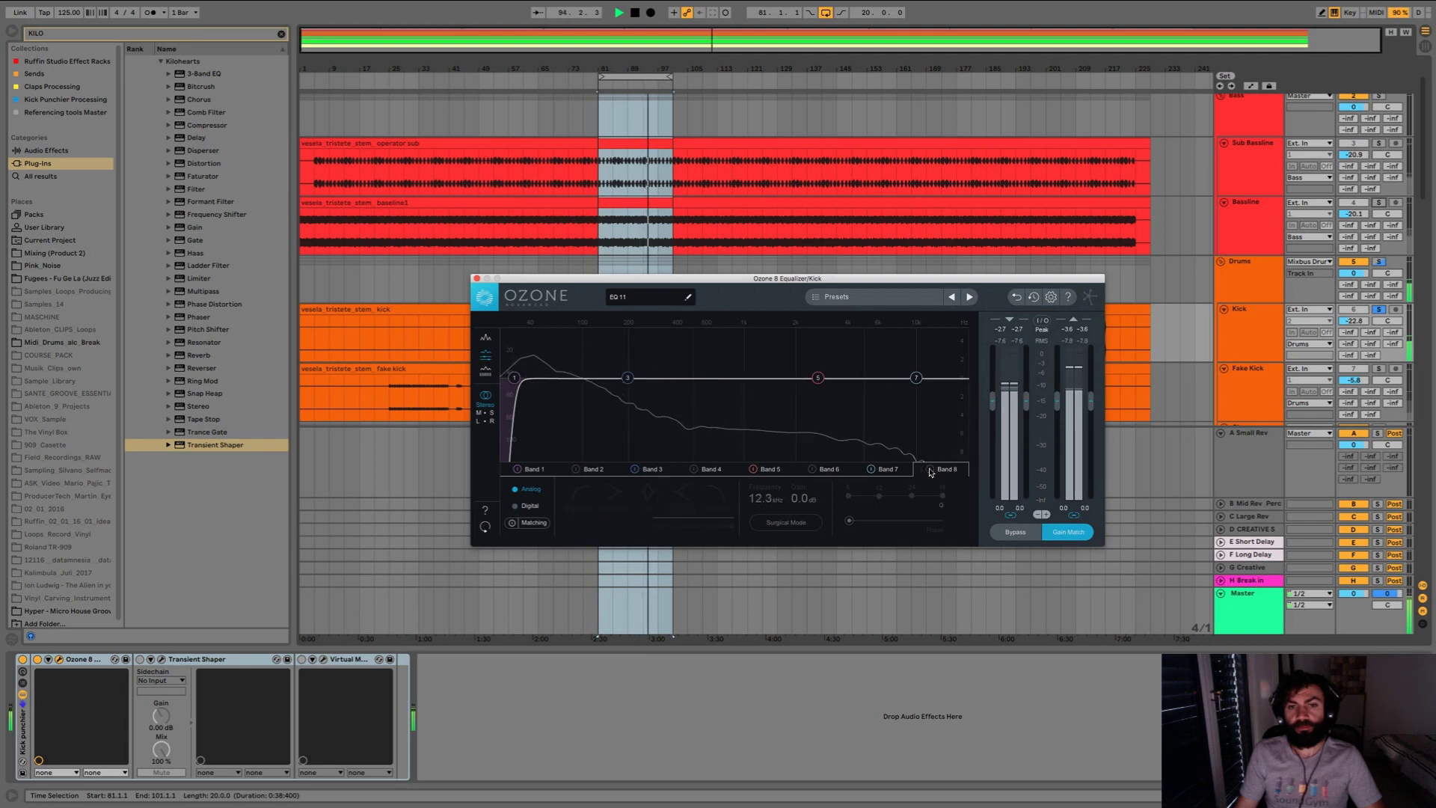
pyautogui.click(929, 470)
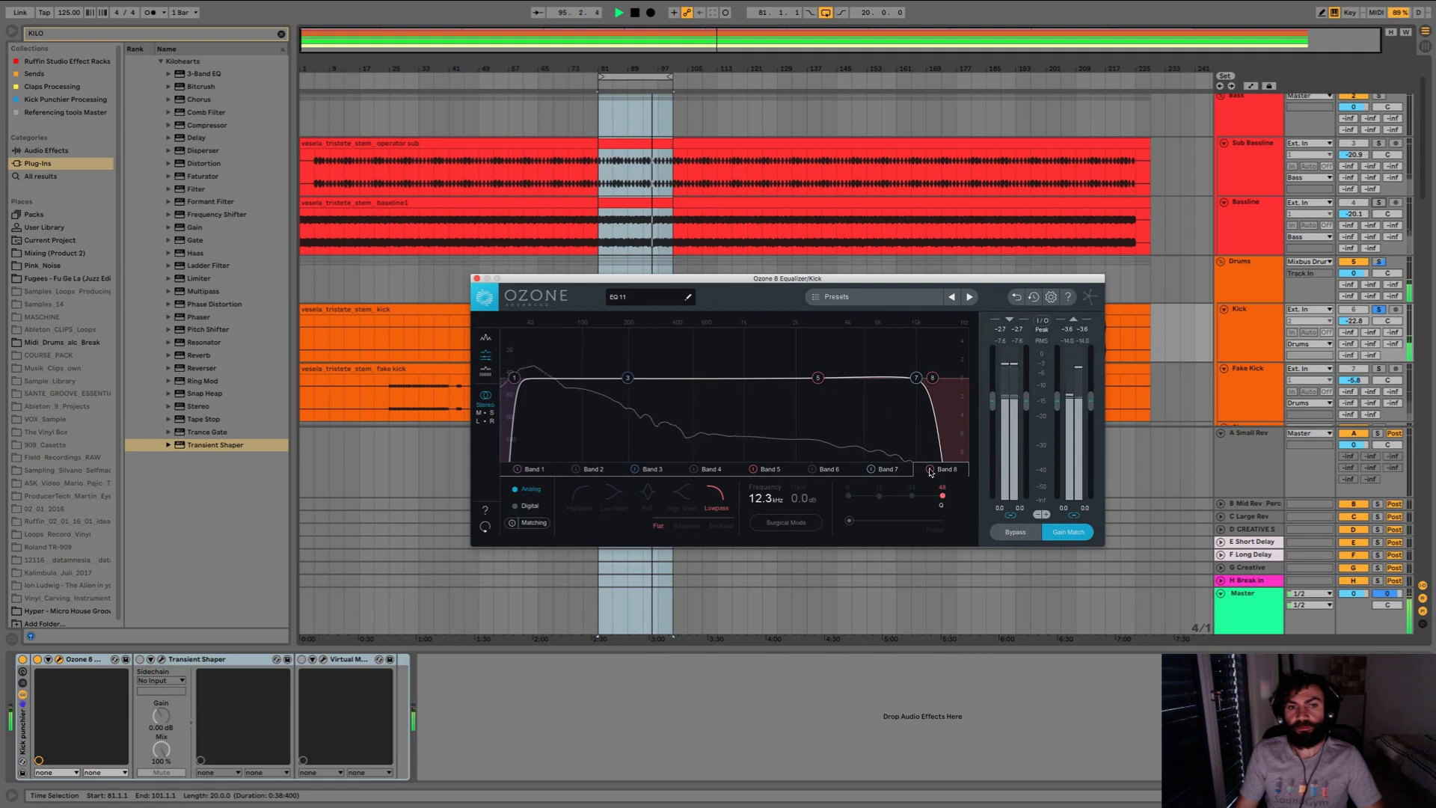
pyautogui.press('space')
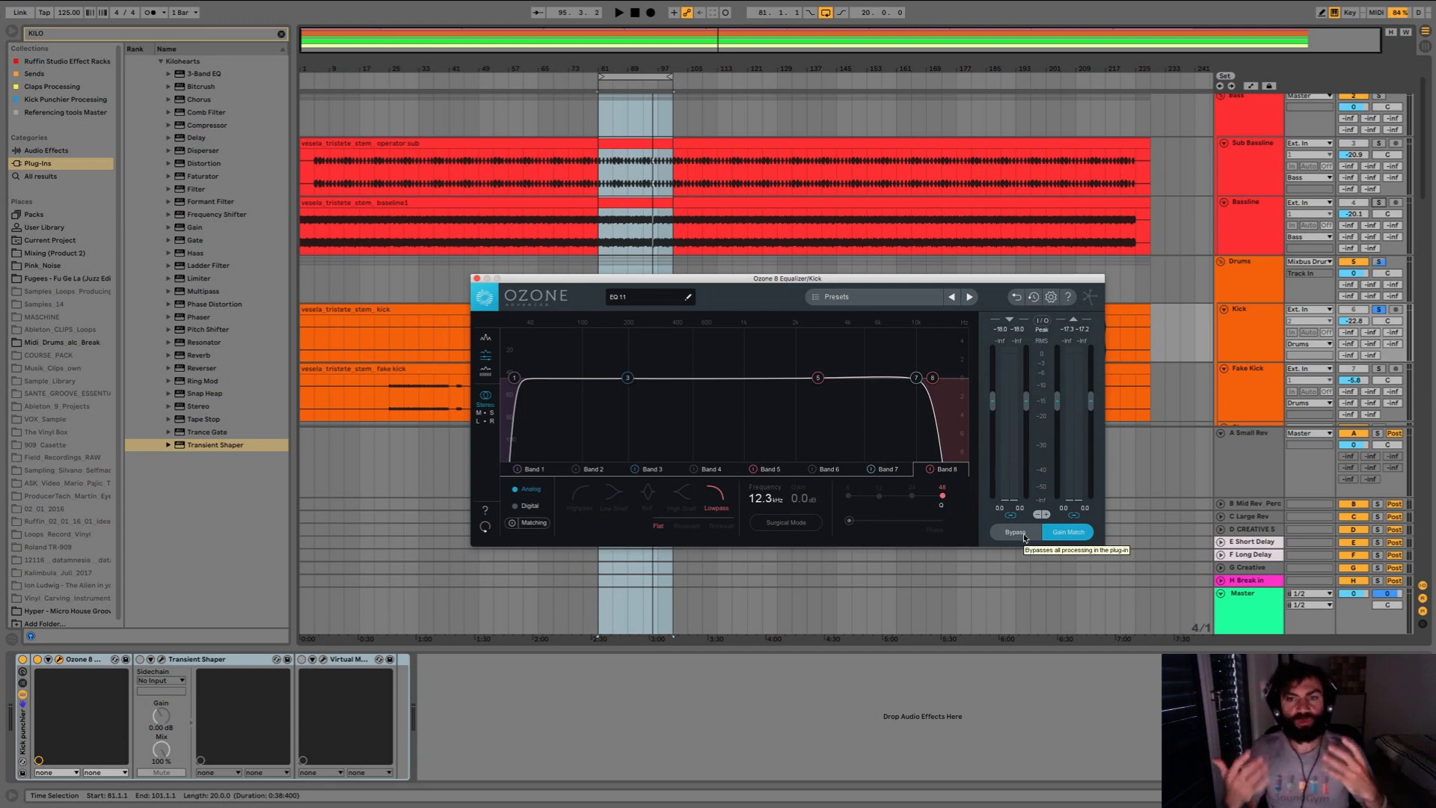
# Step: Close the Kick EQ, play the Bassline, and open its Ozone 8 Equalizer
pyautogui.click(477, 278)
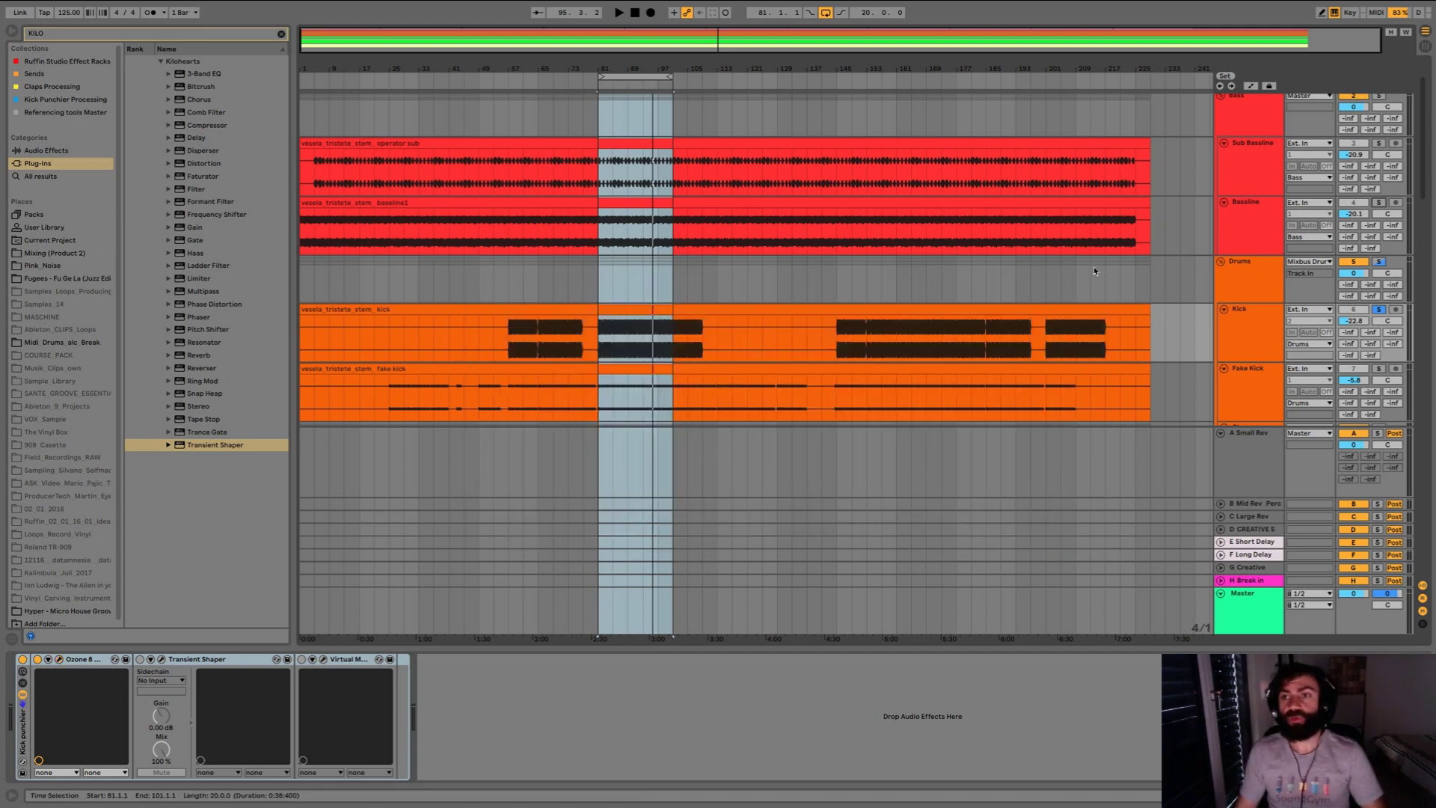
pyautogui.click(1360, 246)
pyautogui.press('space')
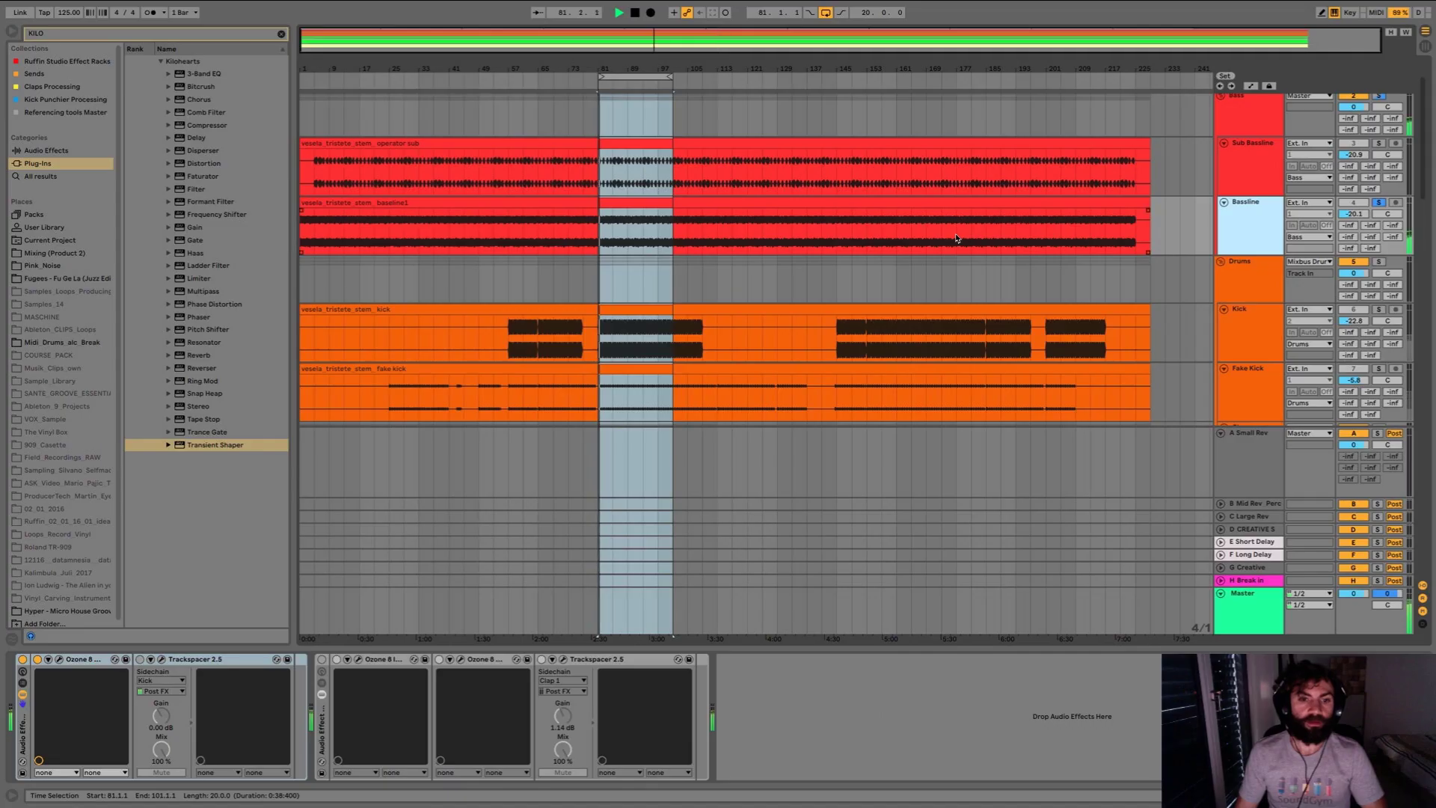
pyautogui.click(38, 659)
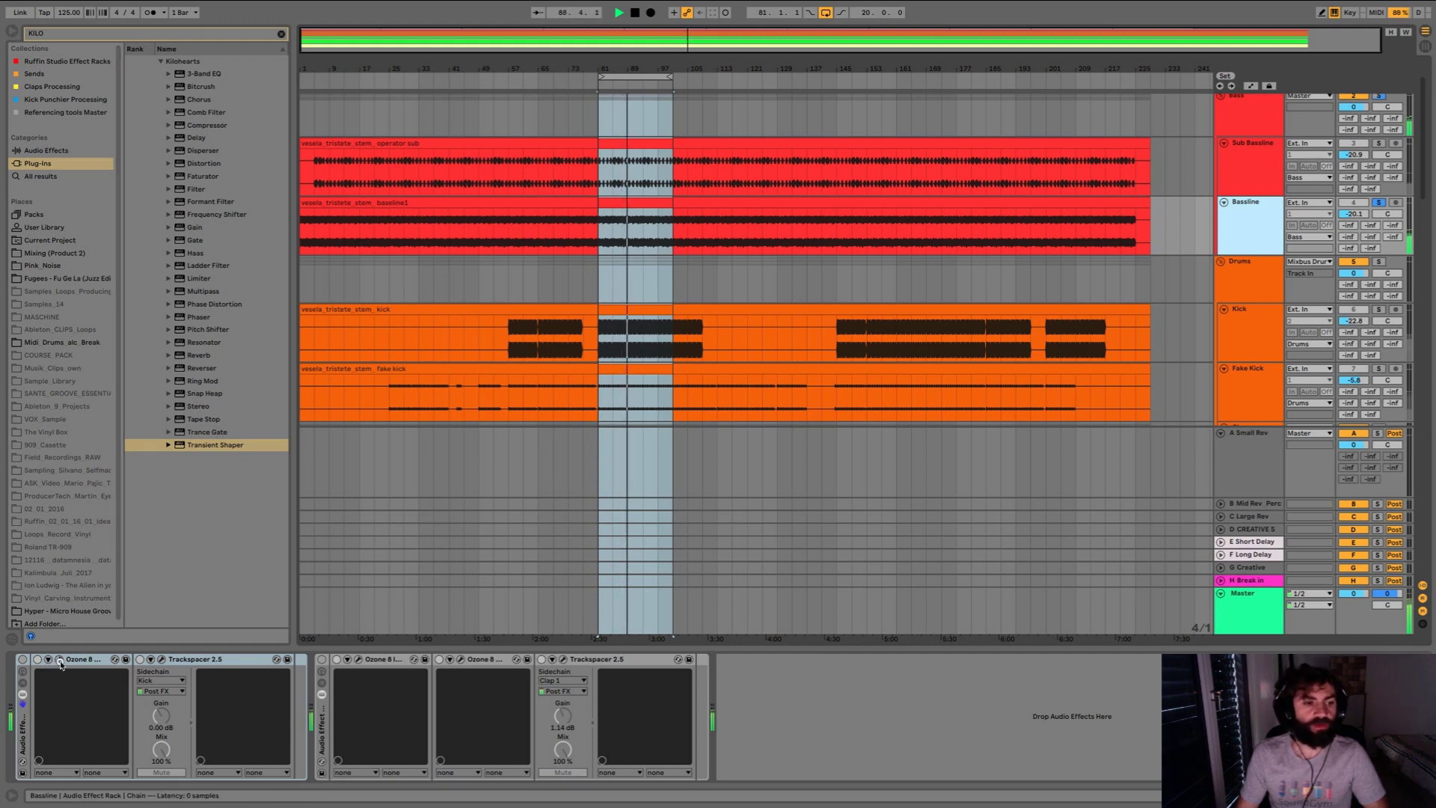
pyautogui.press('super+alt+p')
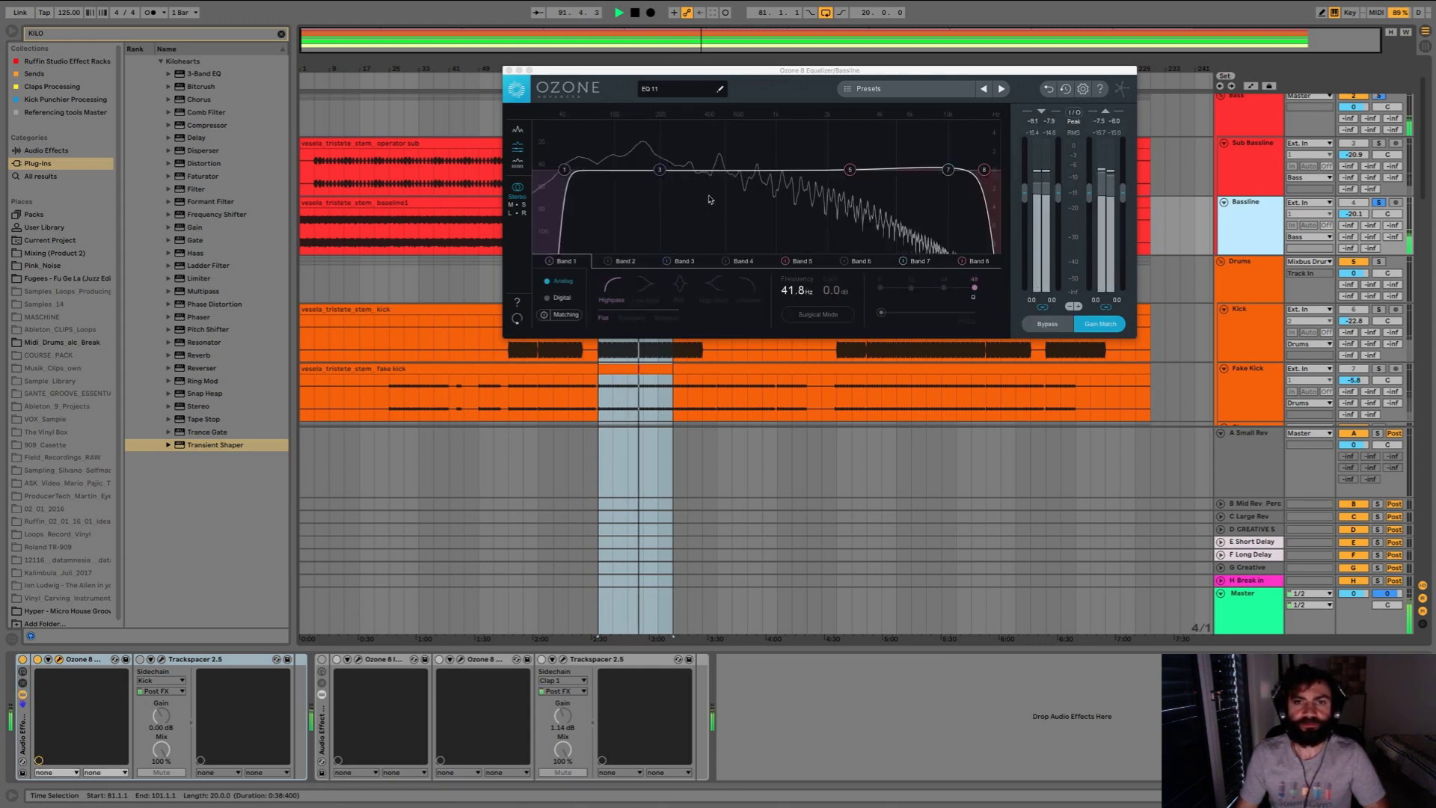
# Step: Bypass-compare the Bassline EQ twice, check its 41.8 Hz high-pass band, and close it
pyautogui.press('b')
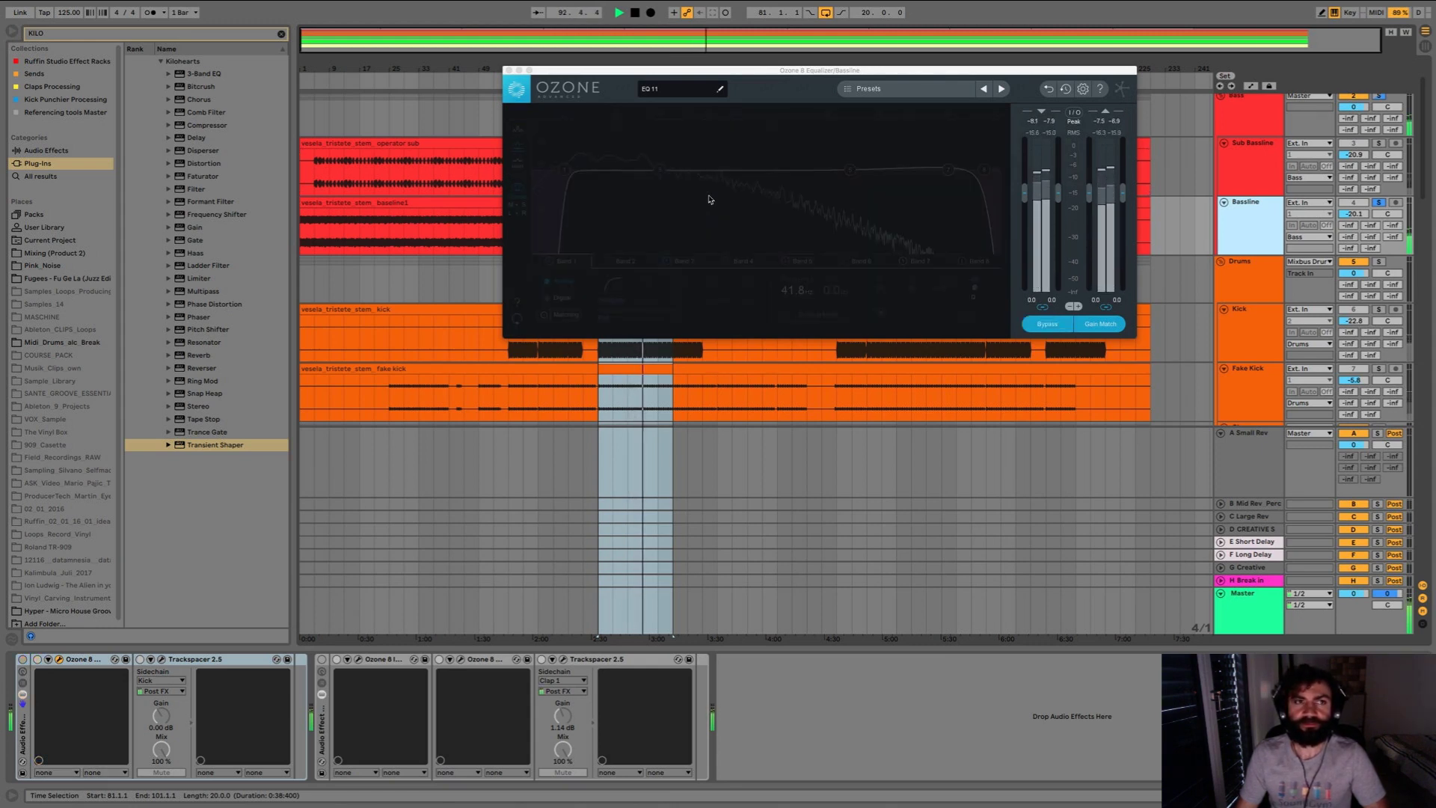
pyautogui.press('b')
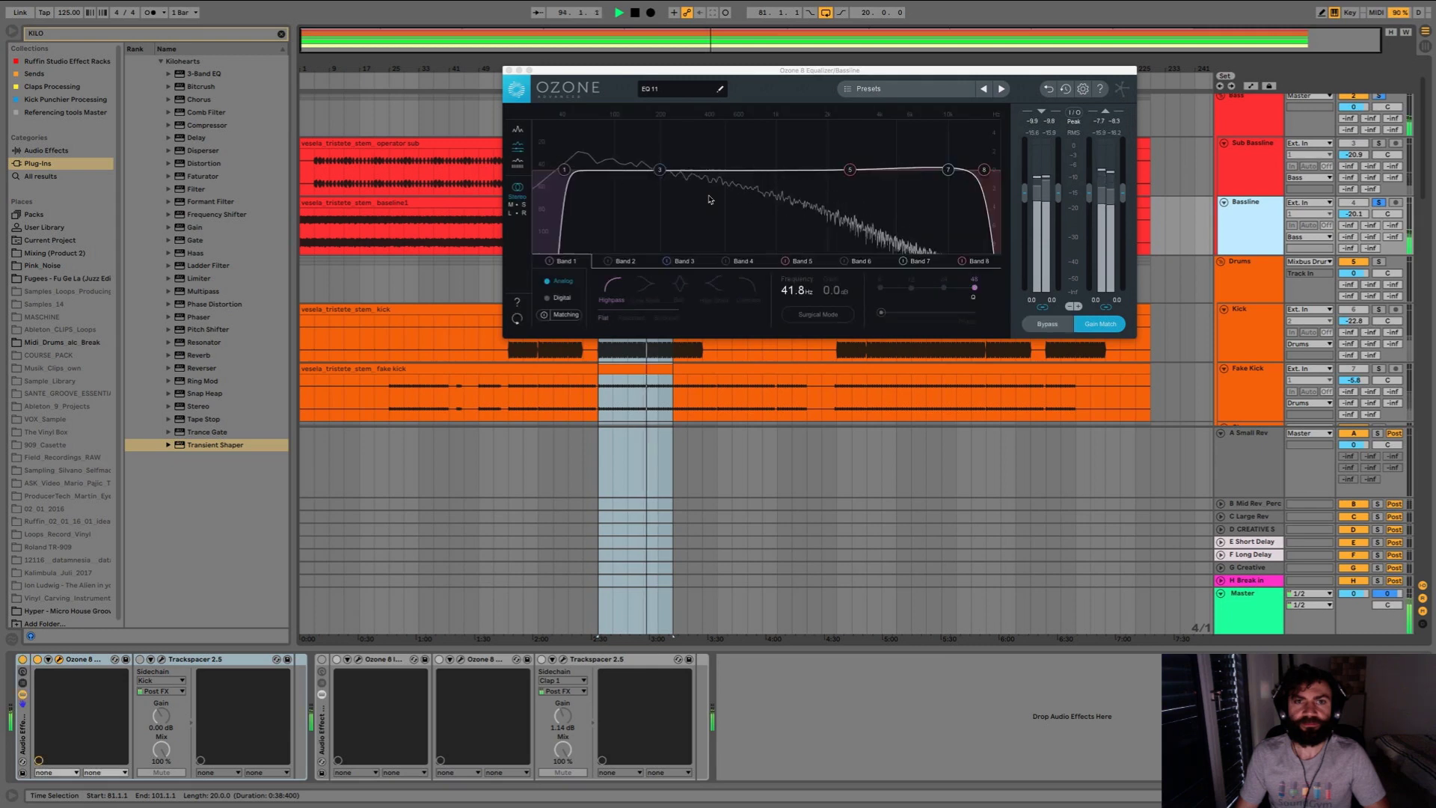
pyautogui.press('b')
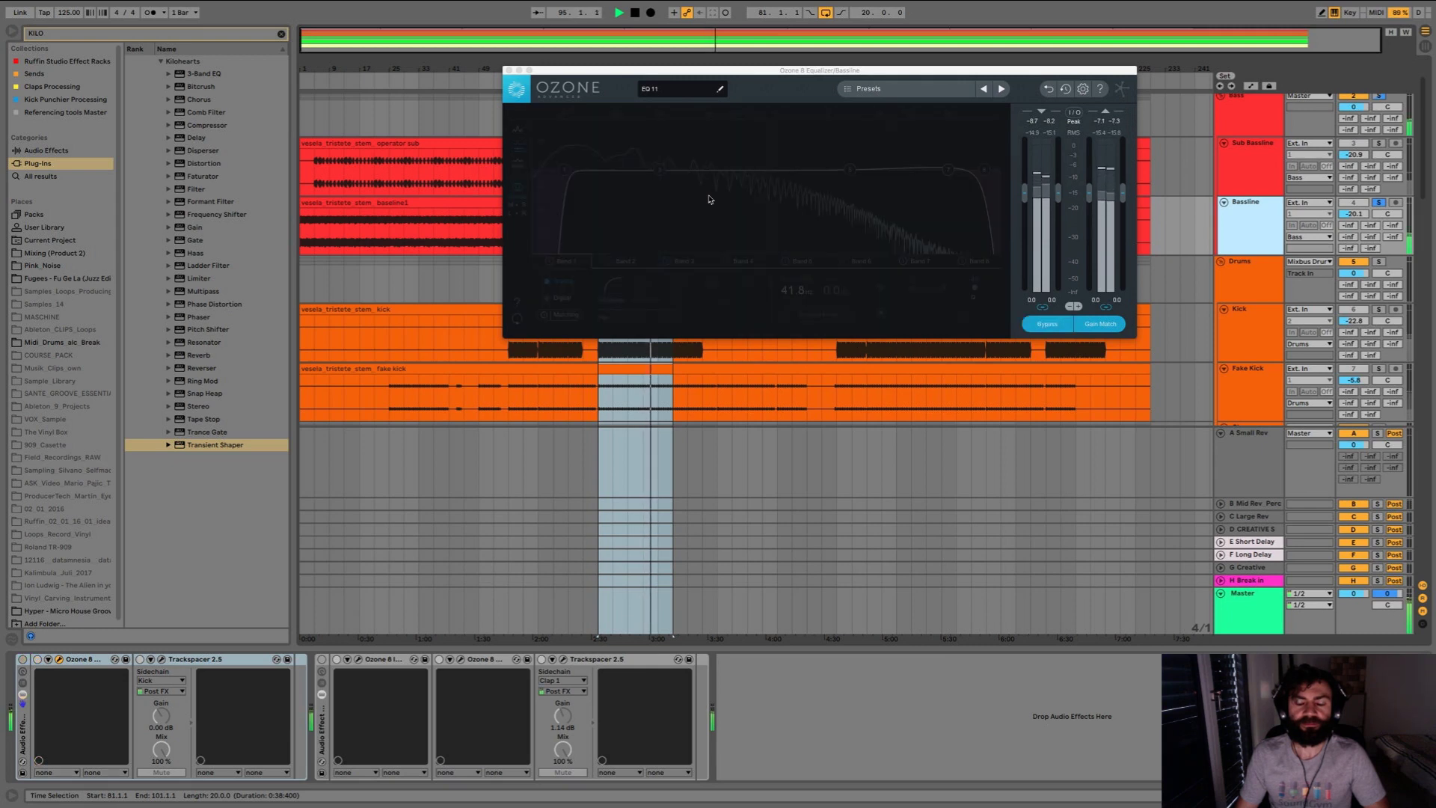
pyautogui.press('b')
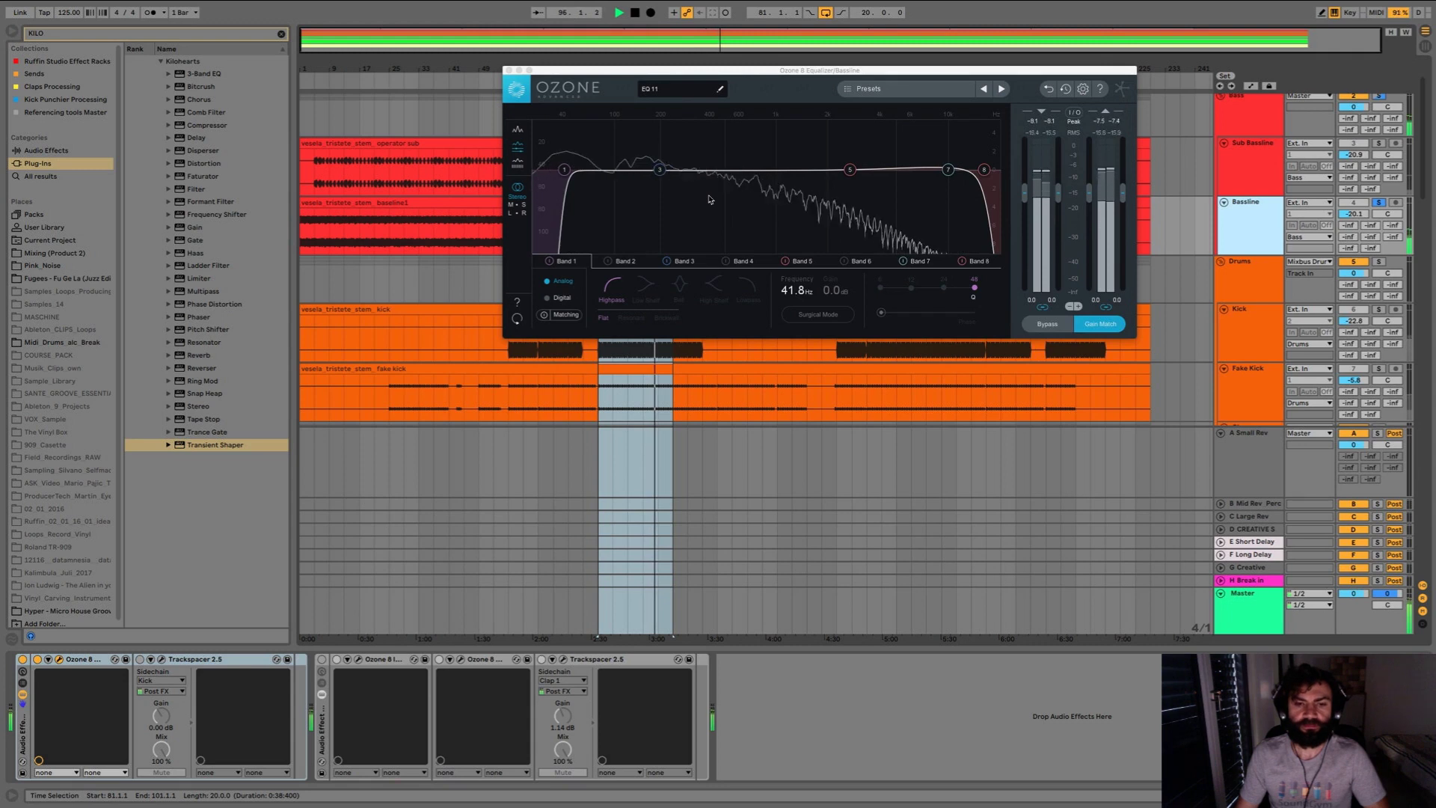
pyautogui.press('space')
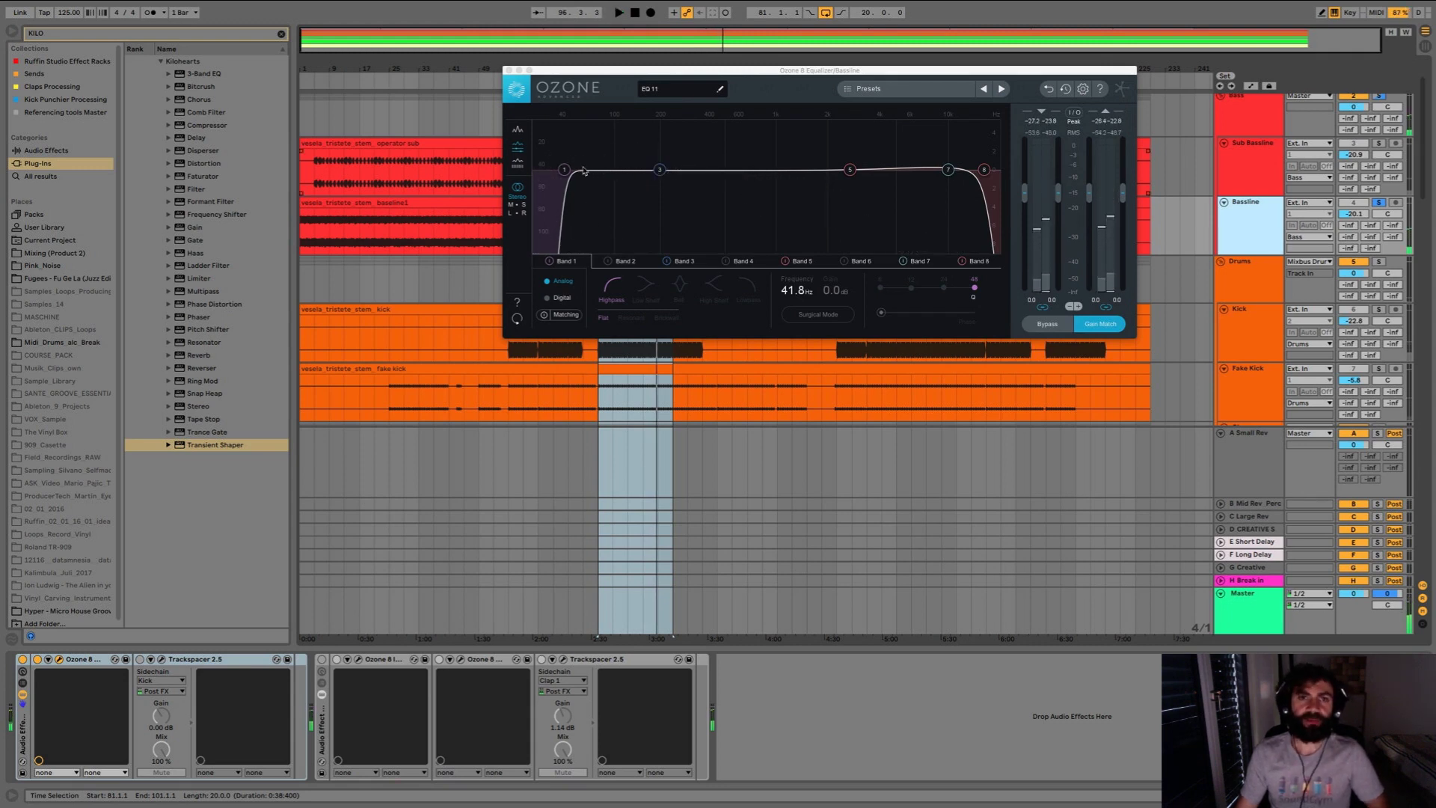
pyautogui.click(564, 170)
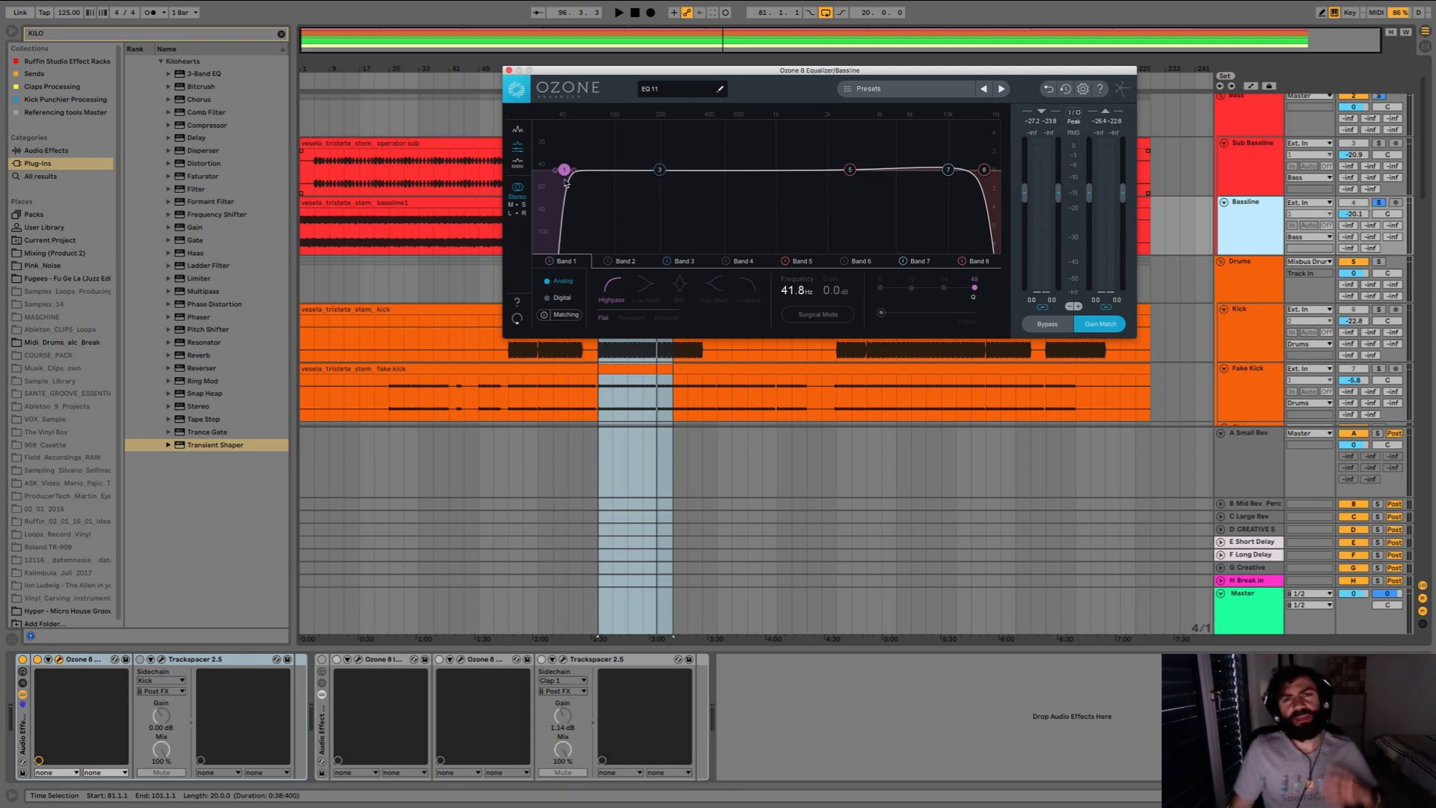
pyautogui.click(510, 70)
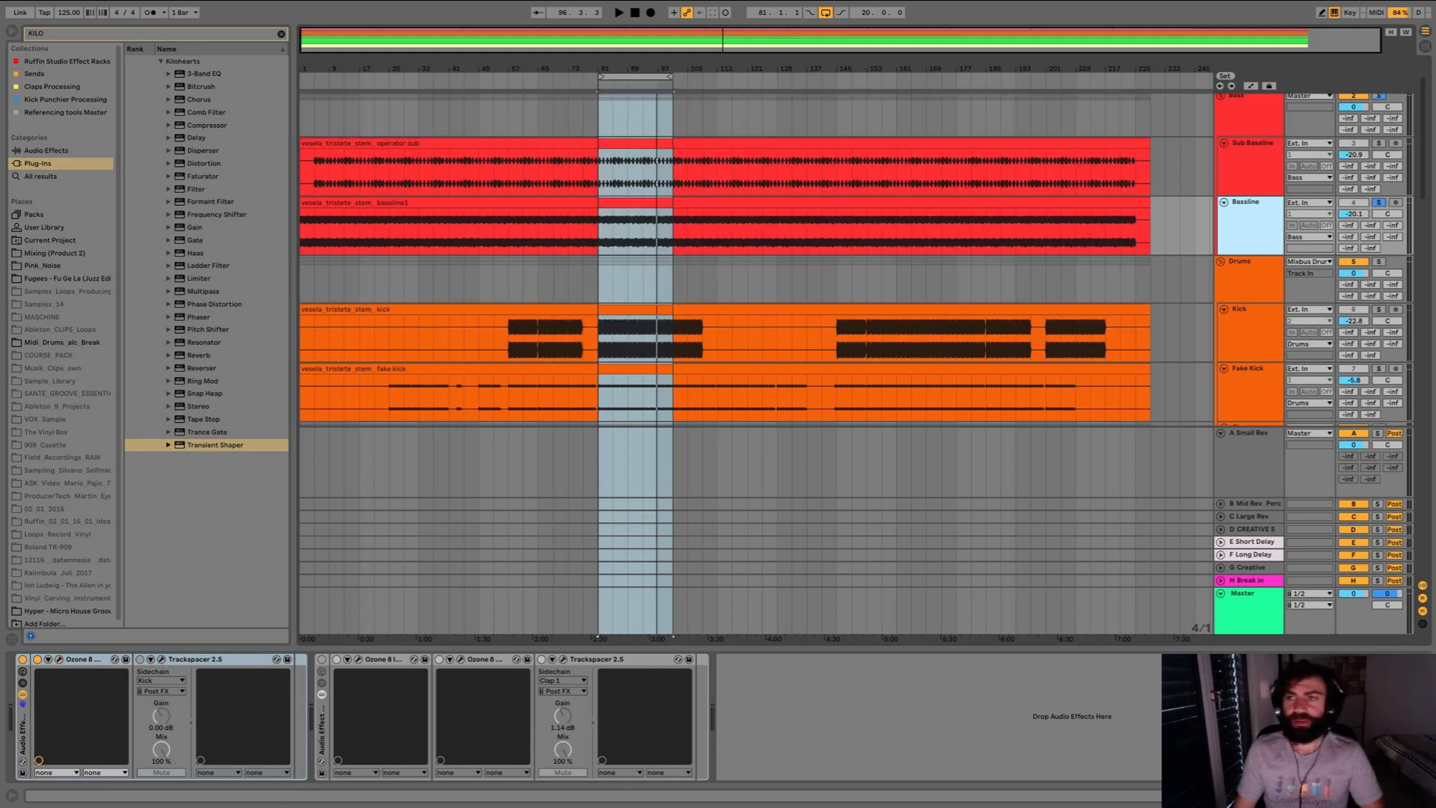
# Step: Solo the Kick with the Bassline and show the Kick puncher rack's Transient Shaper during playback
pyautogui.keyDown('ctrl'); pyautogui.click(1378, 309); pyautogui.keyUp('ctrl')
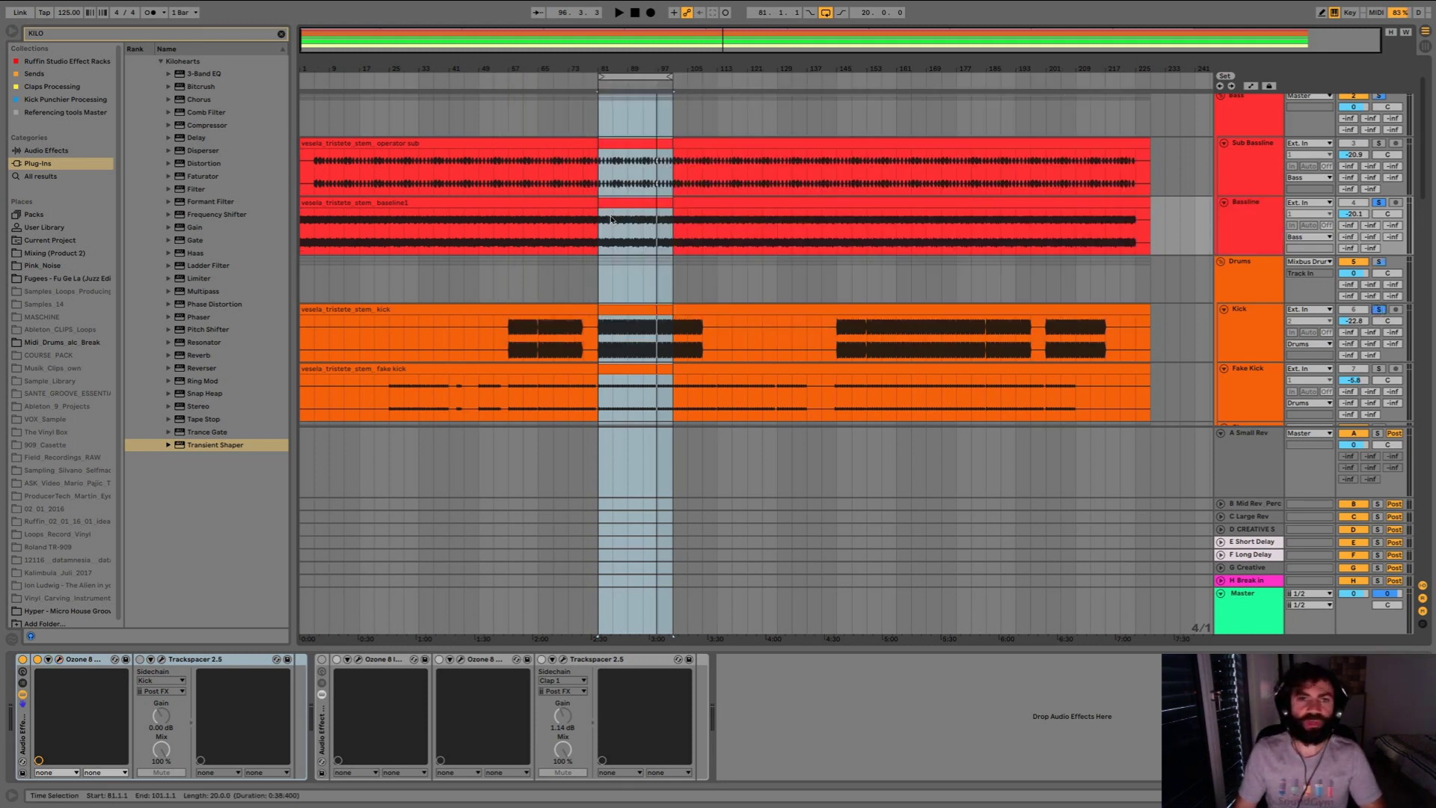
pyautogui.press('space')
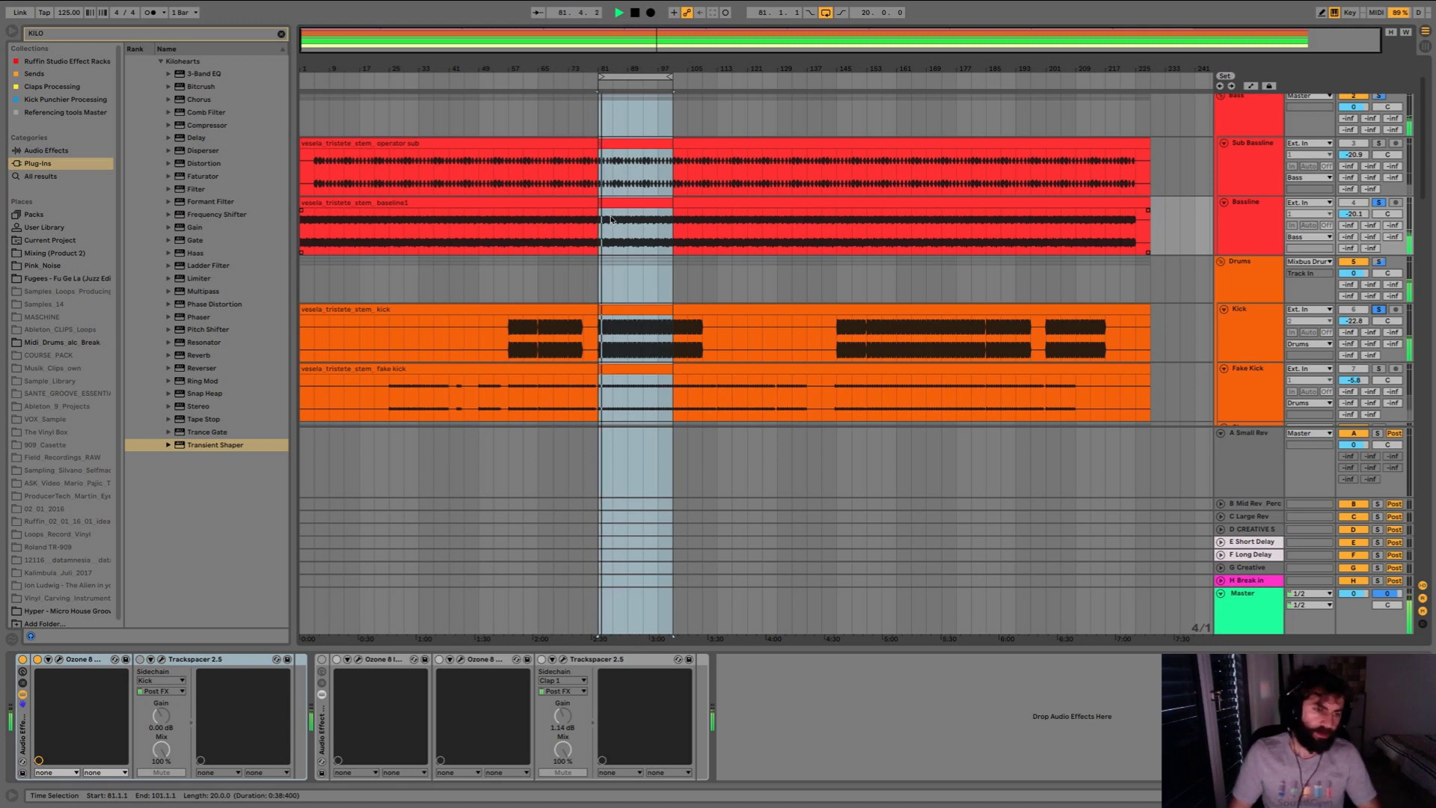
pyautogui.click(1258, 332)
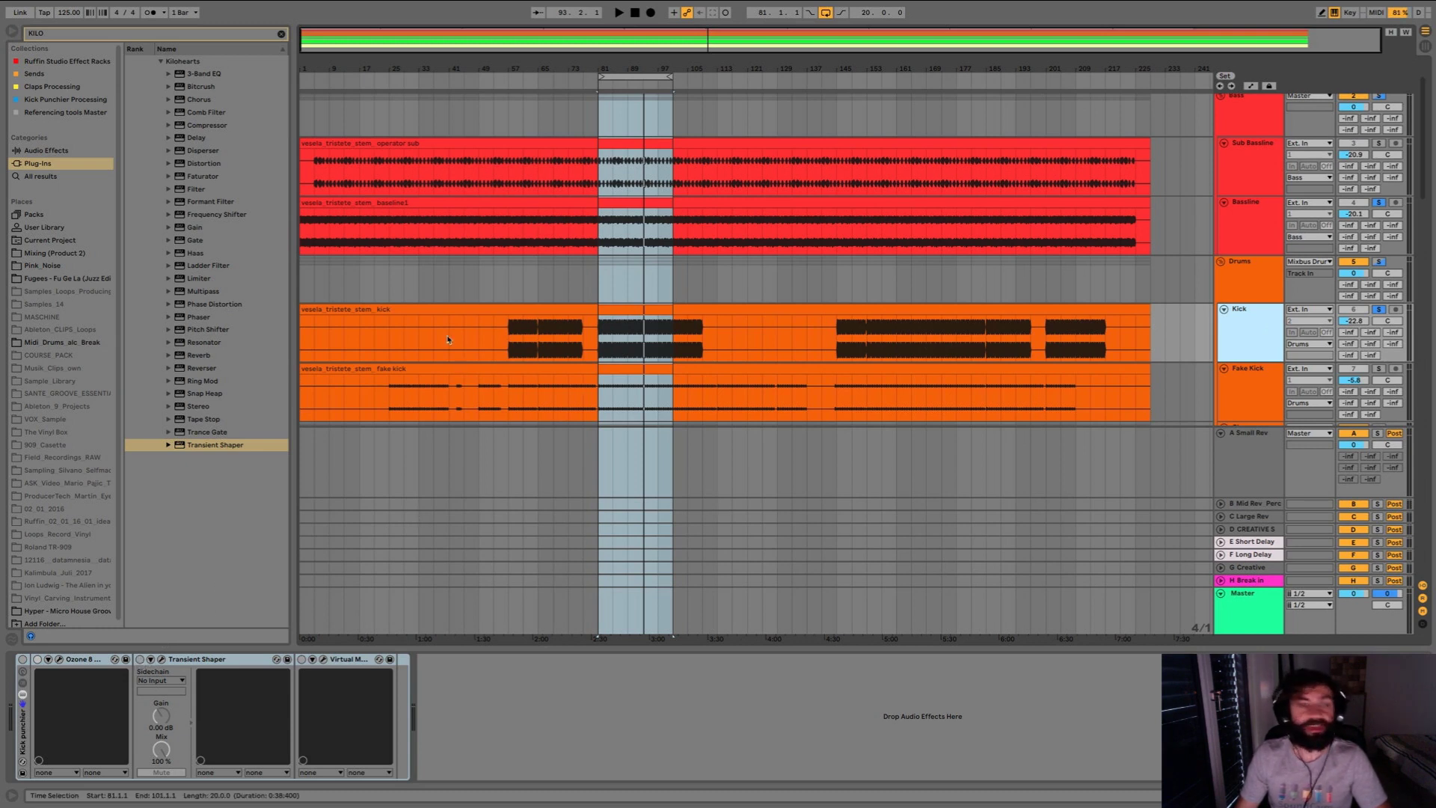
pyautogui.press('space')
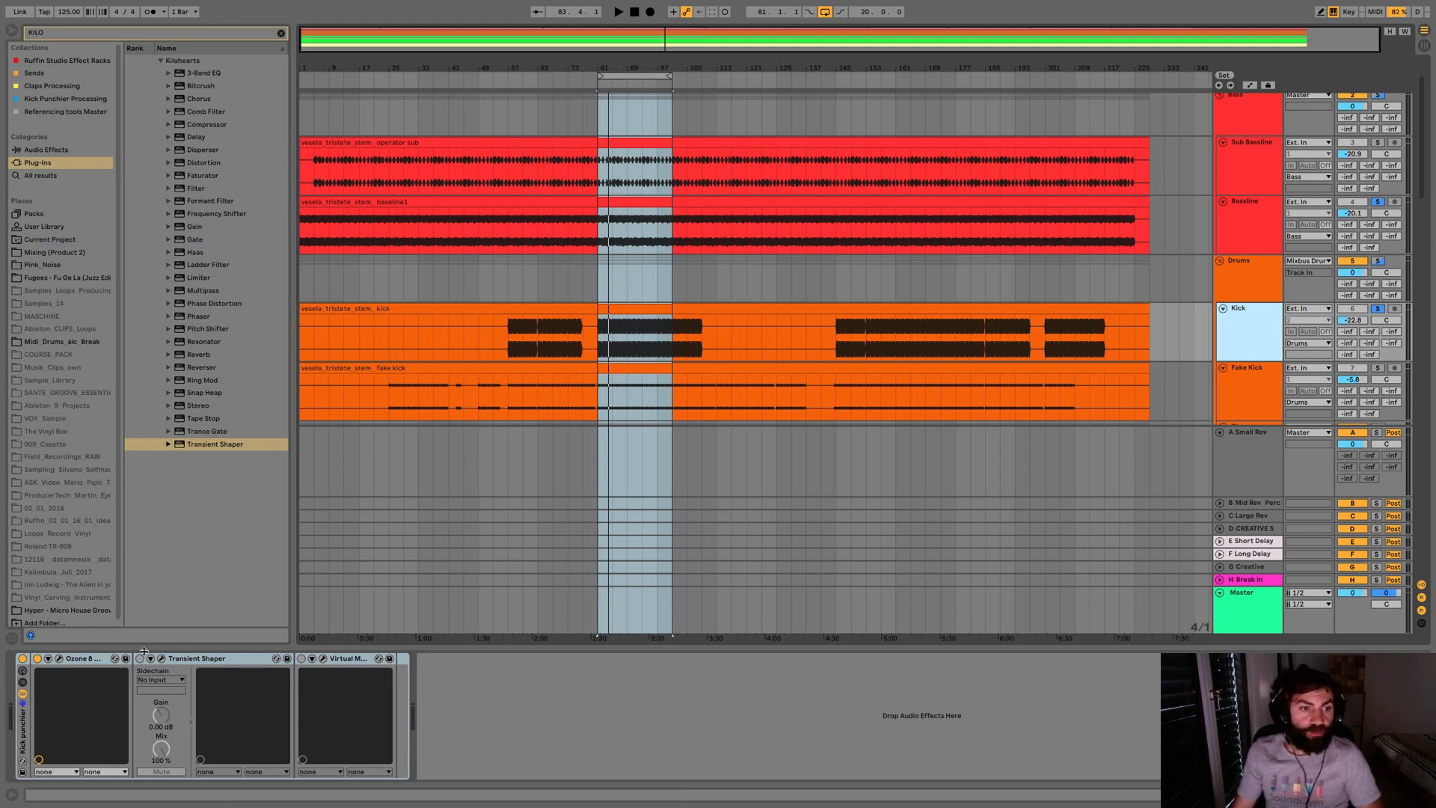
# Step: Solo only the Kick, play, and open the Transient Shaper window positioned over the arrangement
pyautogui.click(1378, 309)
pyautogui.click(1378, 309)
pyautogui.press('space')
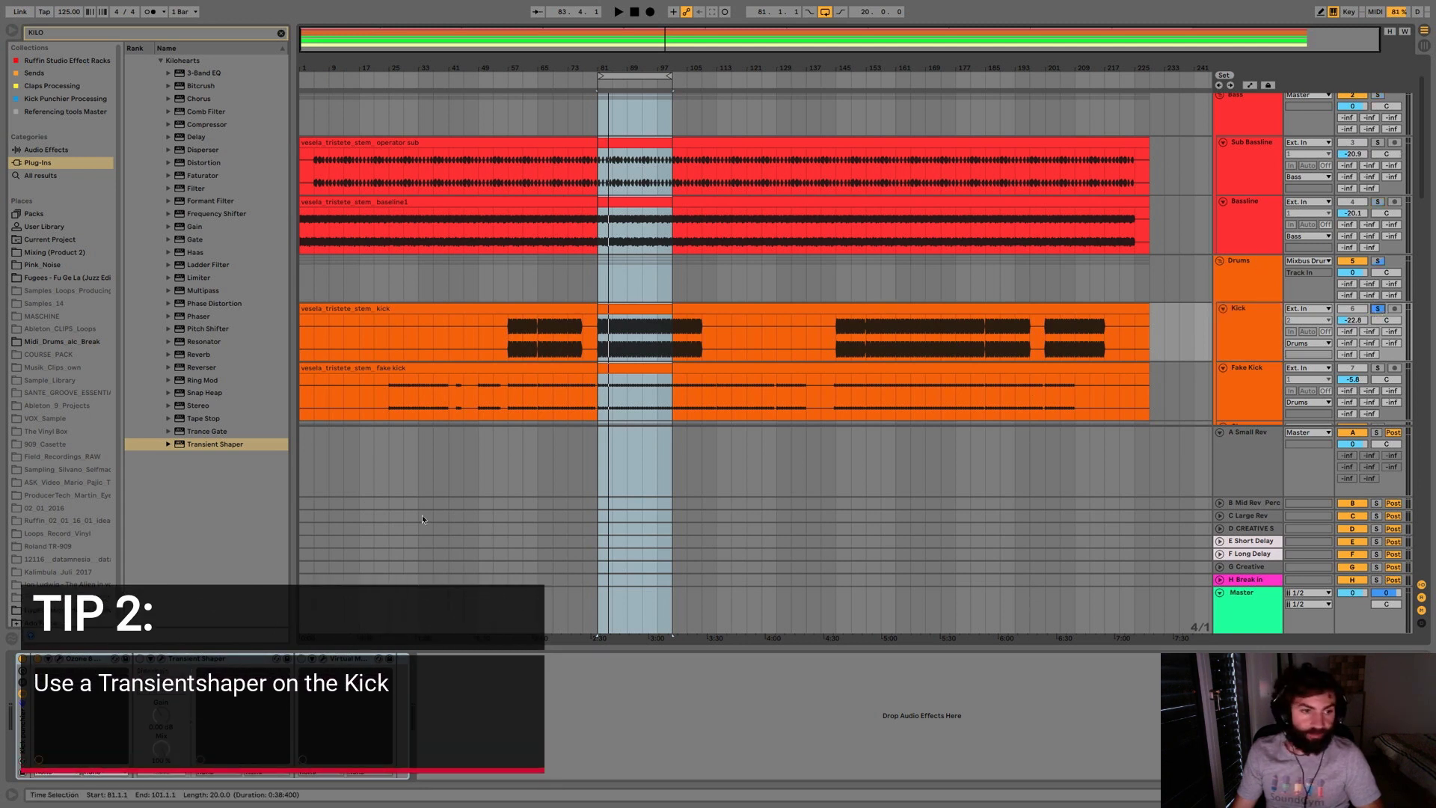
pyautogui.click(162, 659)
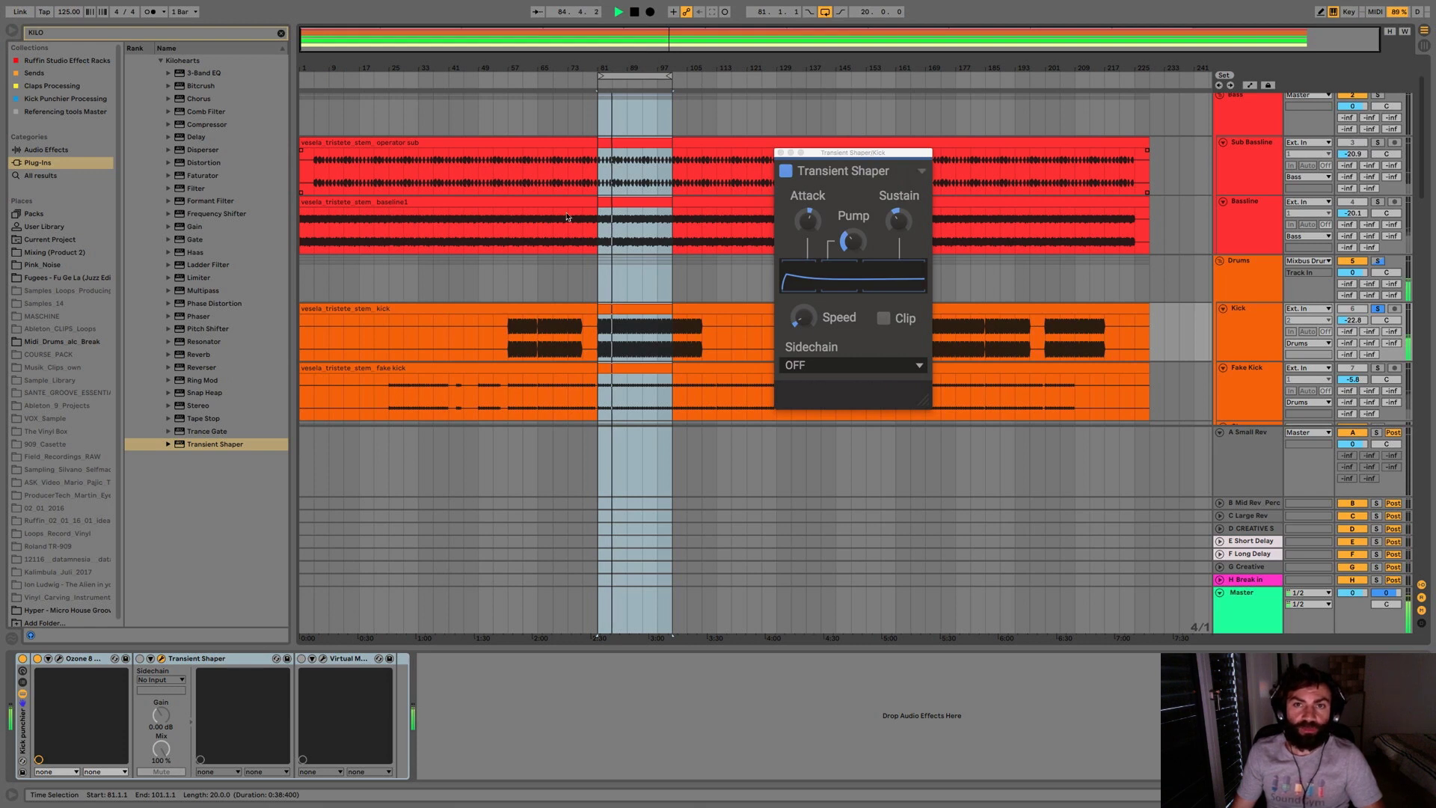
pyautogui.moveTo(853, 159); pyautogui.dragTo(749, 159)
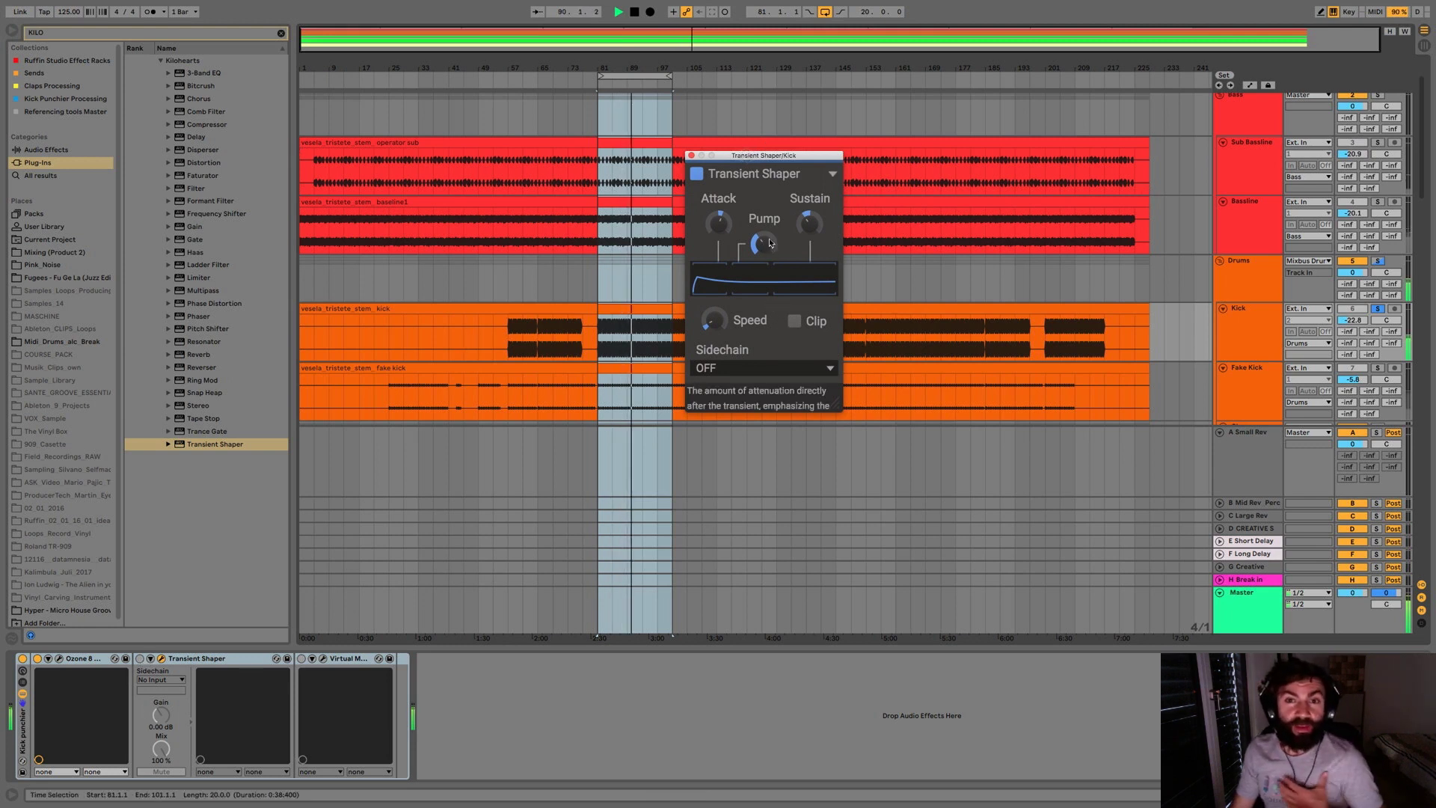
pyautogui.moveTo(759, 155); pyautogui.dragTo(760, 169)
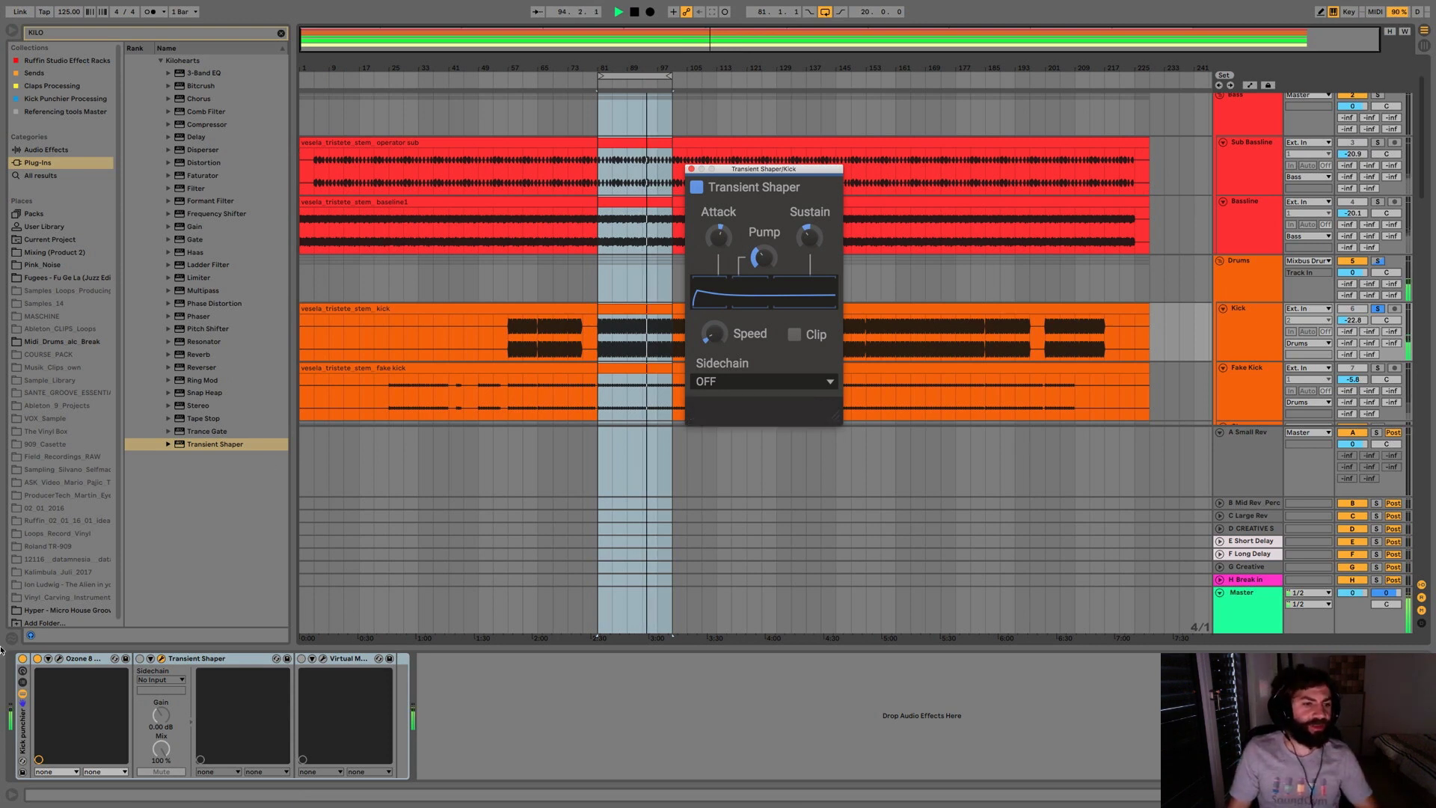
# Step: Boost the Kick's Ozone EQ low band by about 5.4 dB near 131 Hz, then close it
pyautogui.click(60, 657)
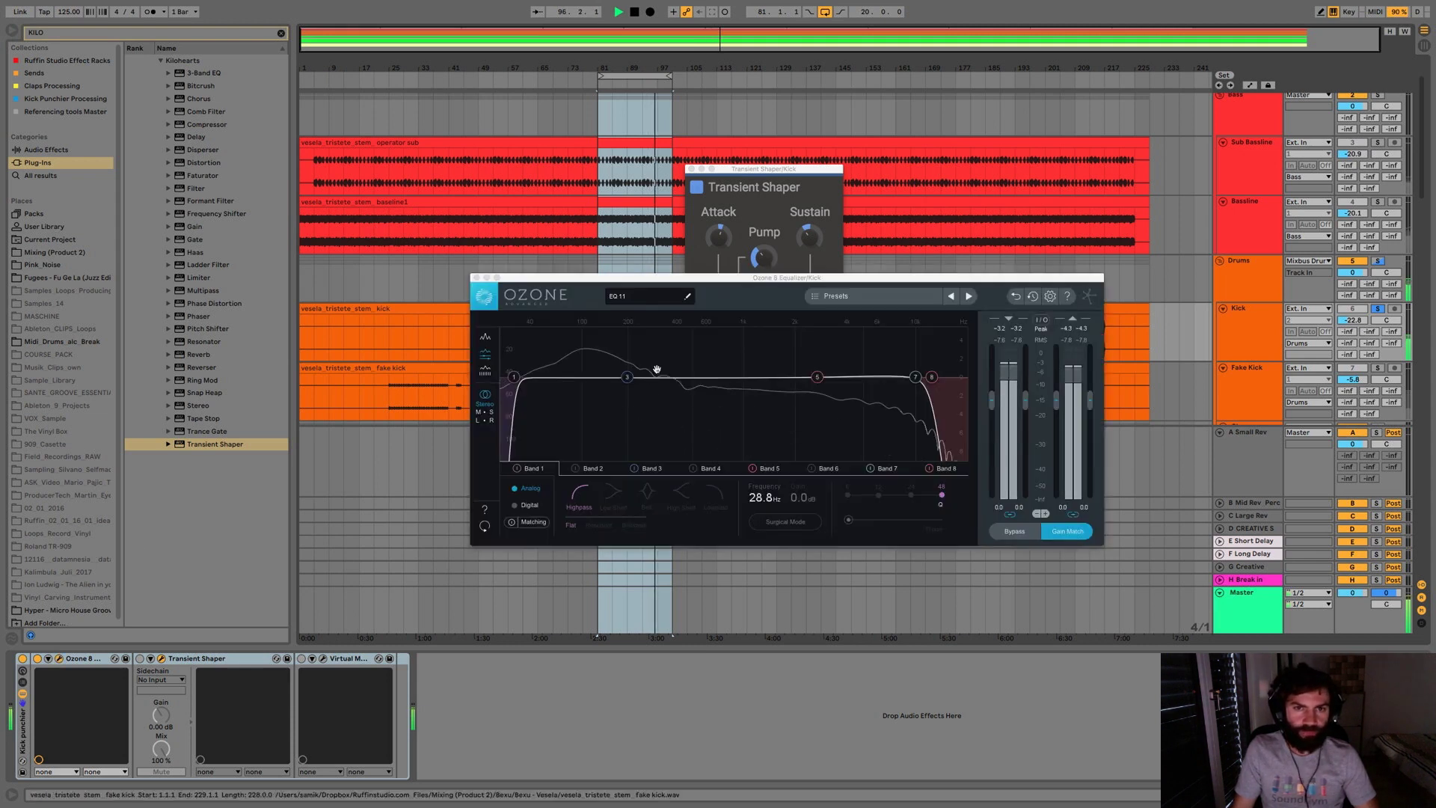
pyautogui.moveTo(596, 362); pyautogui.dragTo(607, 327)
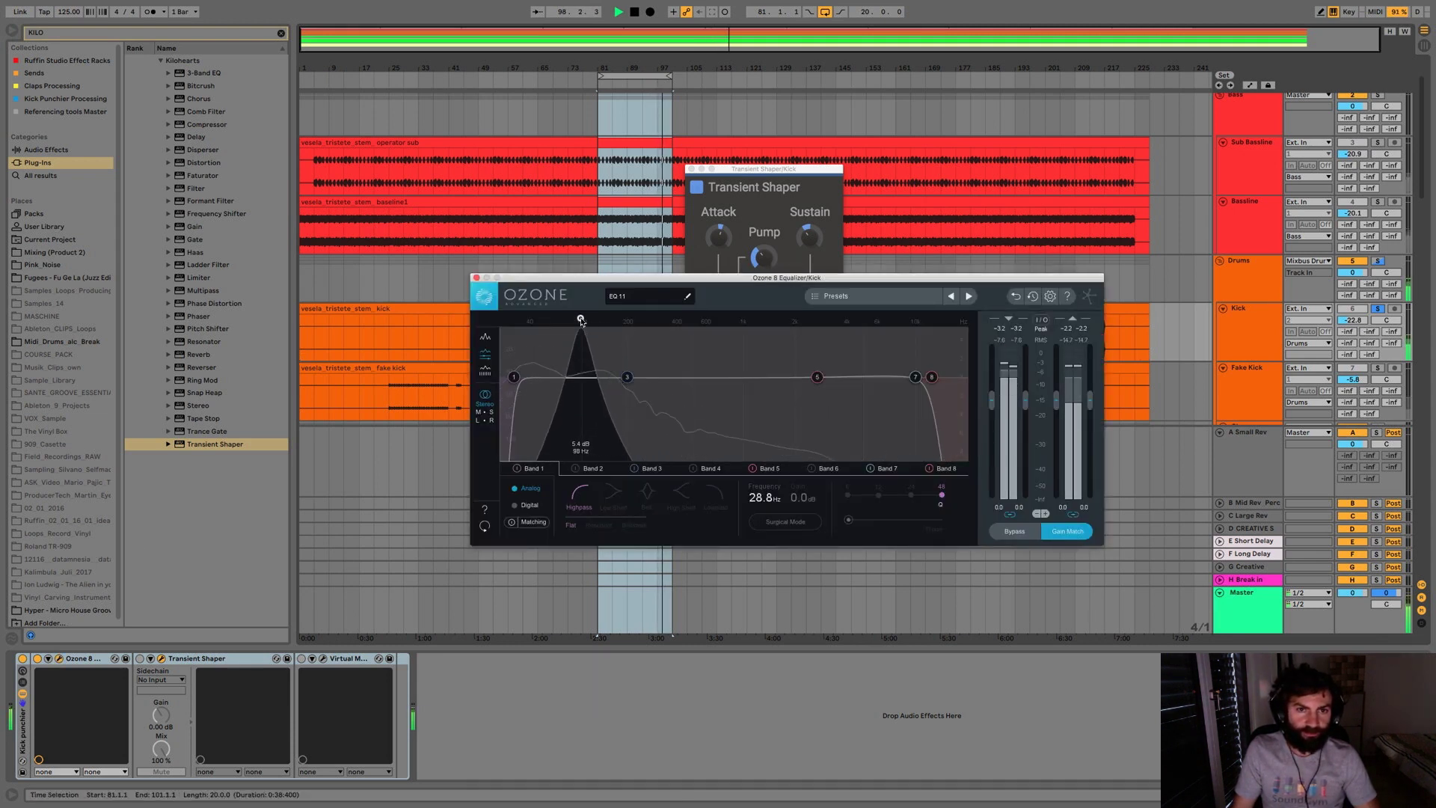
pyautogui.moveTo(581, 320); pyautogui.dragTo(599, 323)
pyautogui.click(476, 278)
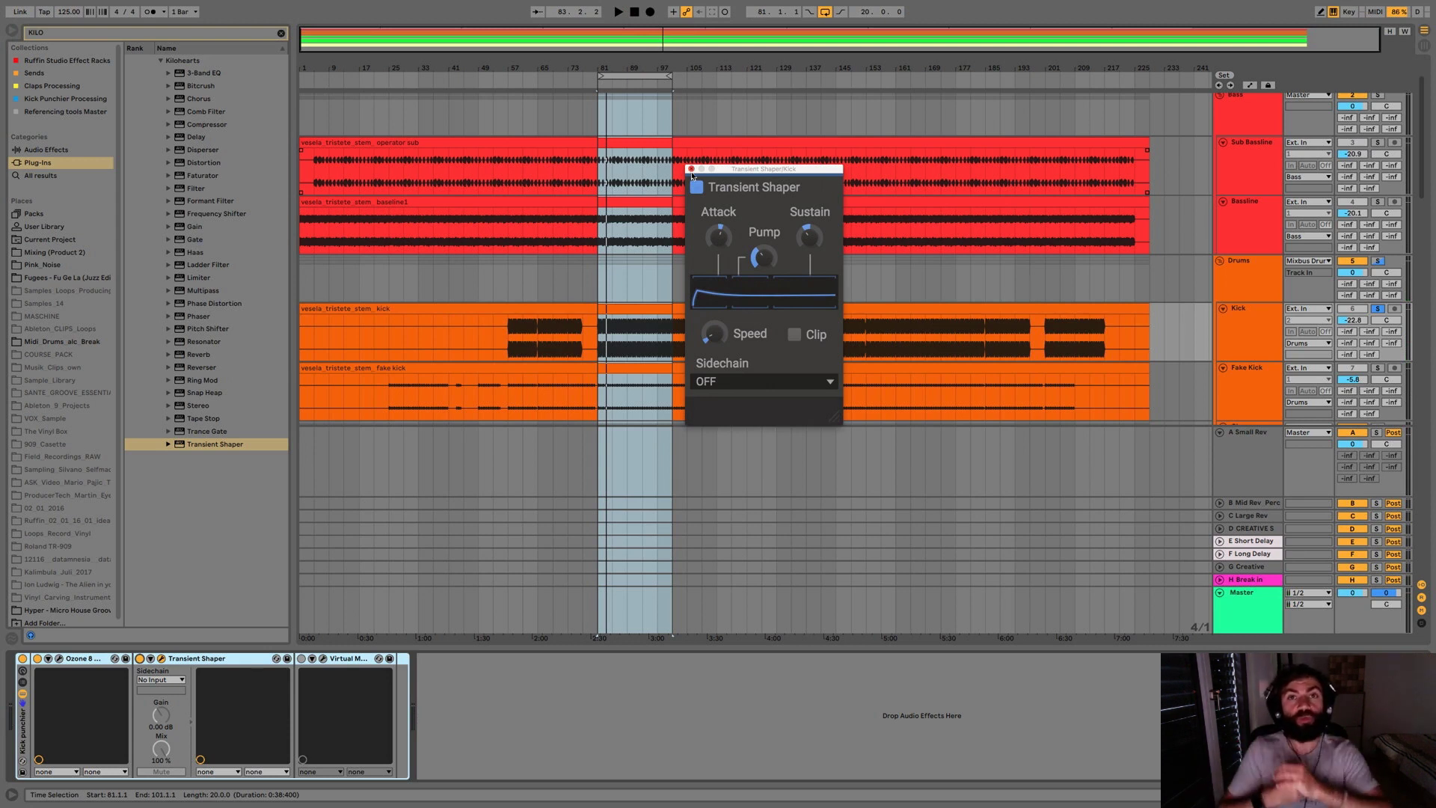
# Step: Reset the Transient Shaper Pump to 0% and raise it to about 27% while the loop plays
pyautogui.press('space')
pyautogui.moveTo(762, 255); pyautogui.dragTo(763, 255)
pyautogui.doubleClick(763, 255)
pyautogui.press('space')
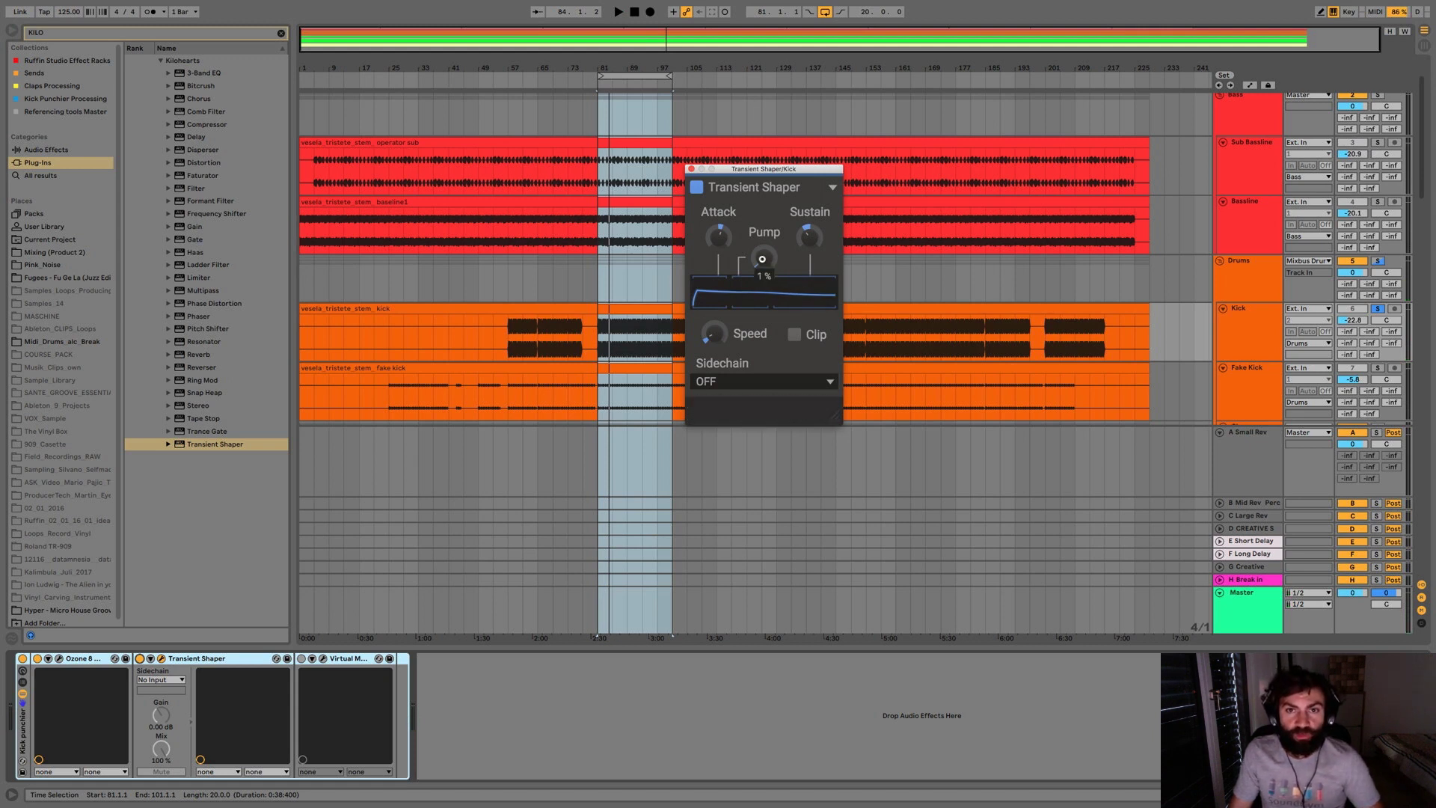
pyautogui.scroll(1, 762, 259)
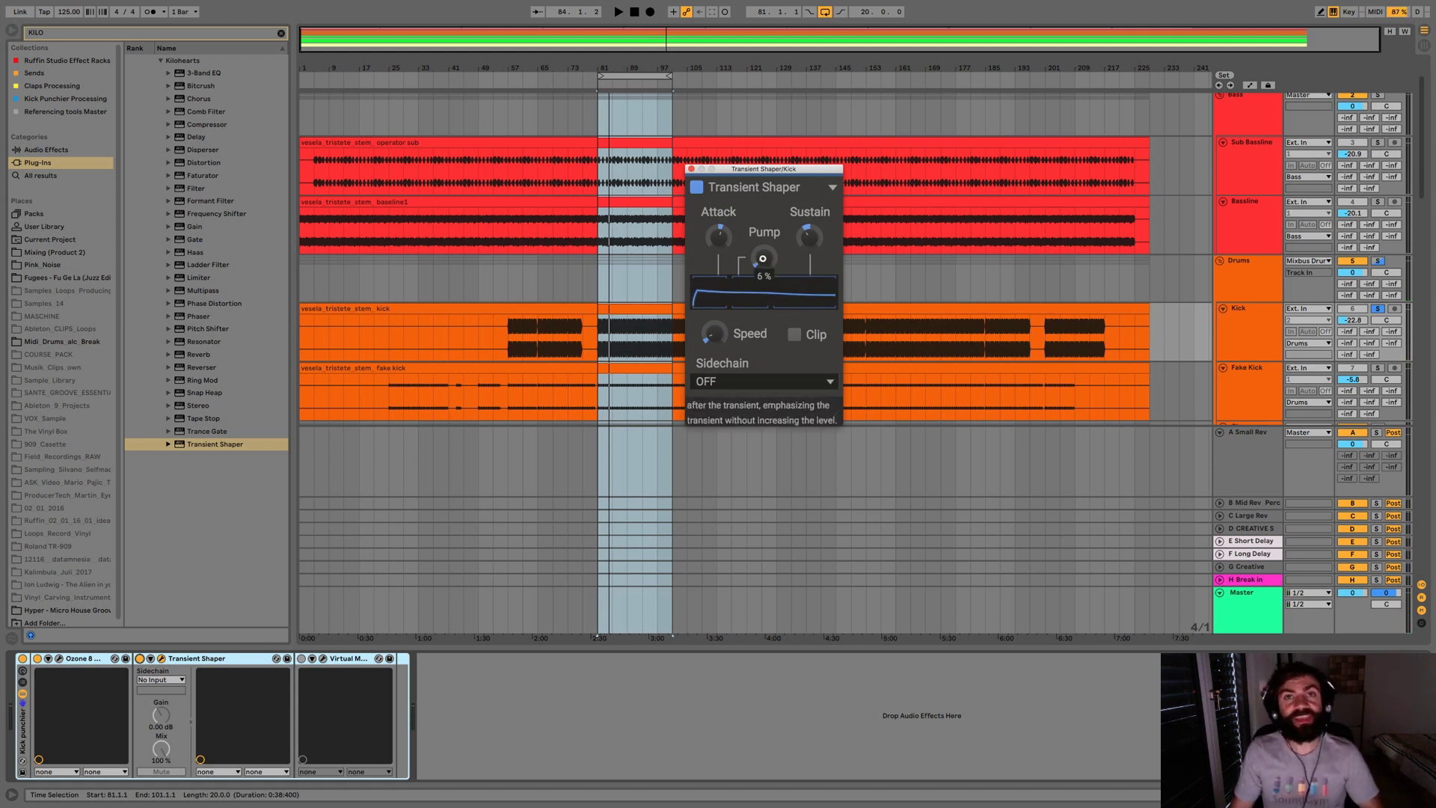
pyautogui.scroll(1, 762, 259)
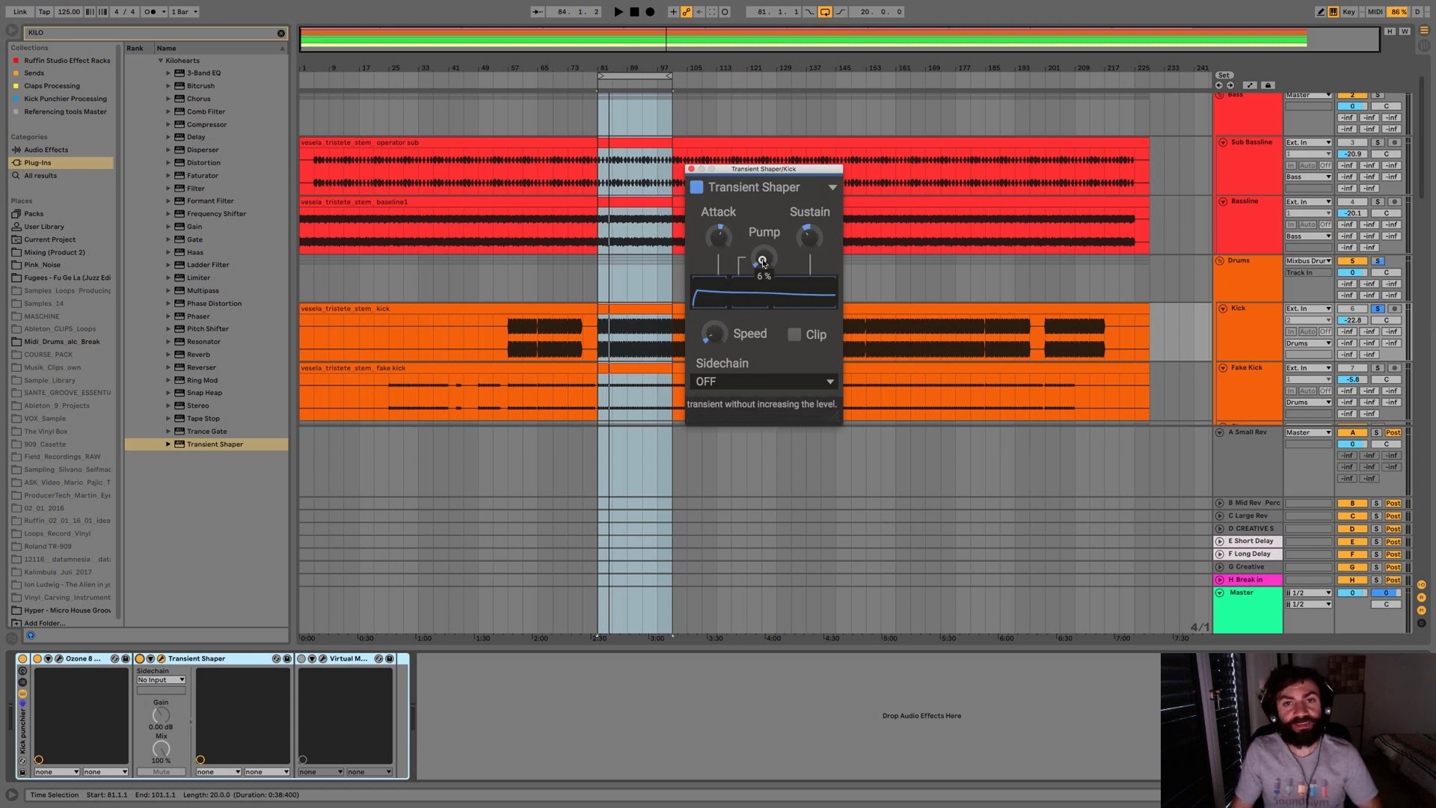
pyautogui.press('space')
pyautogui.scroll(-2, 762, 259)
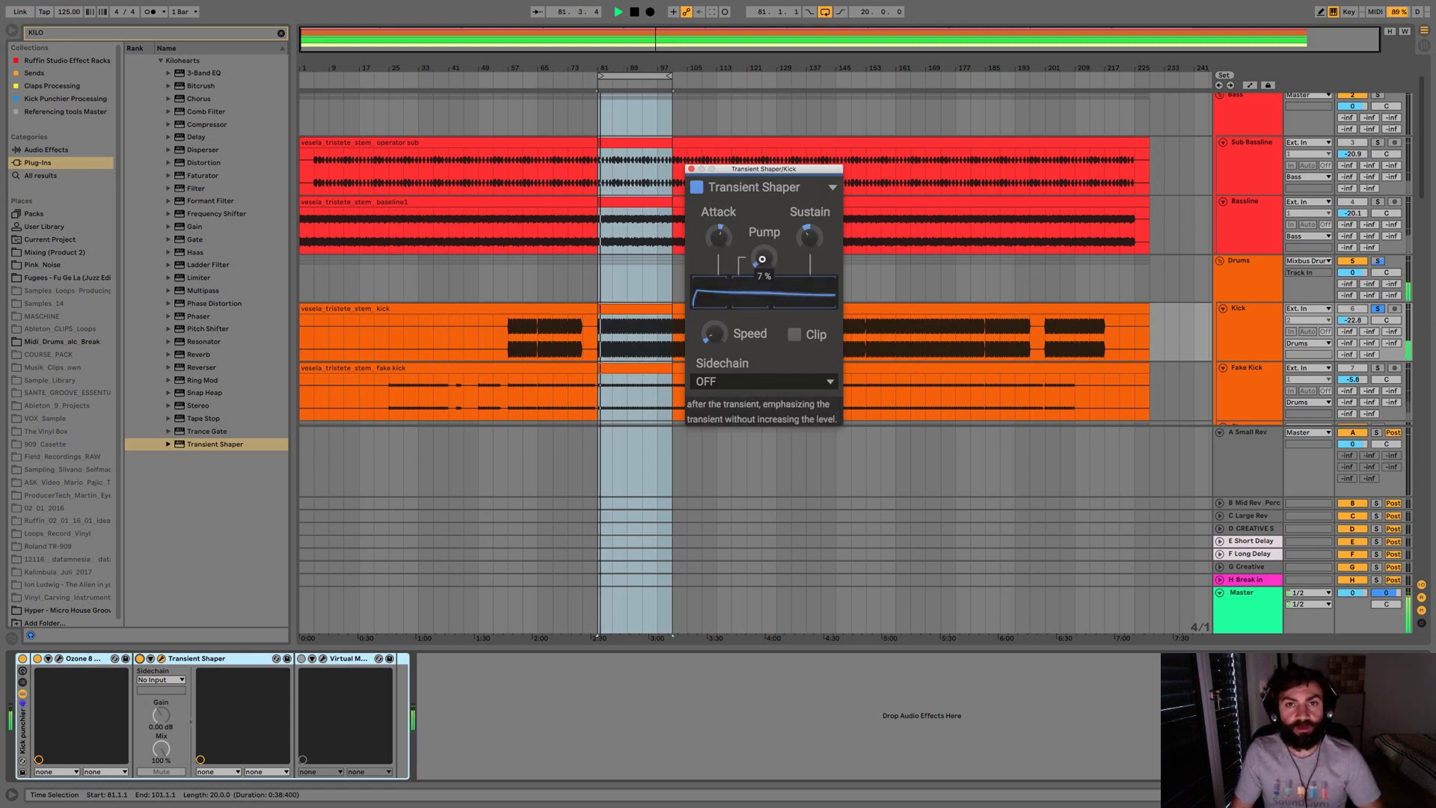
pyautogui.scroll(10, 762, 259)
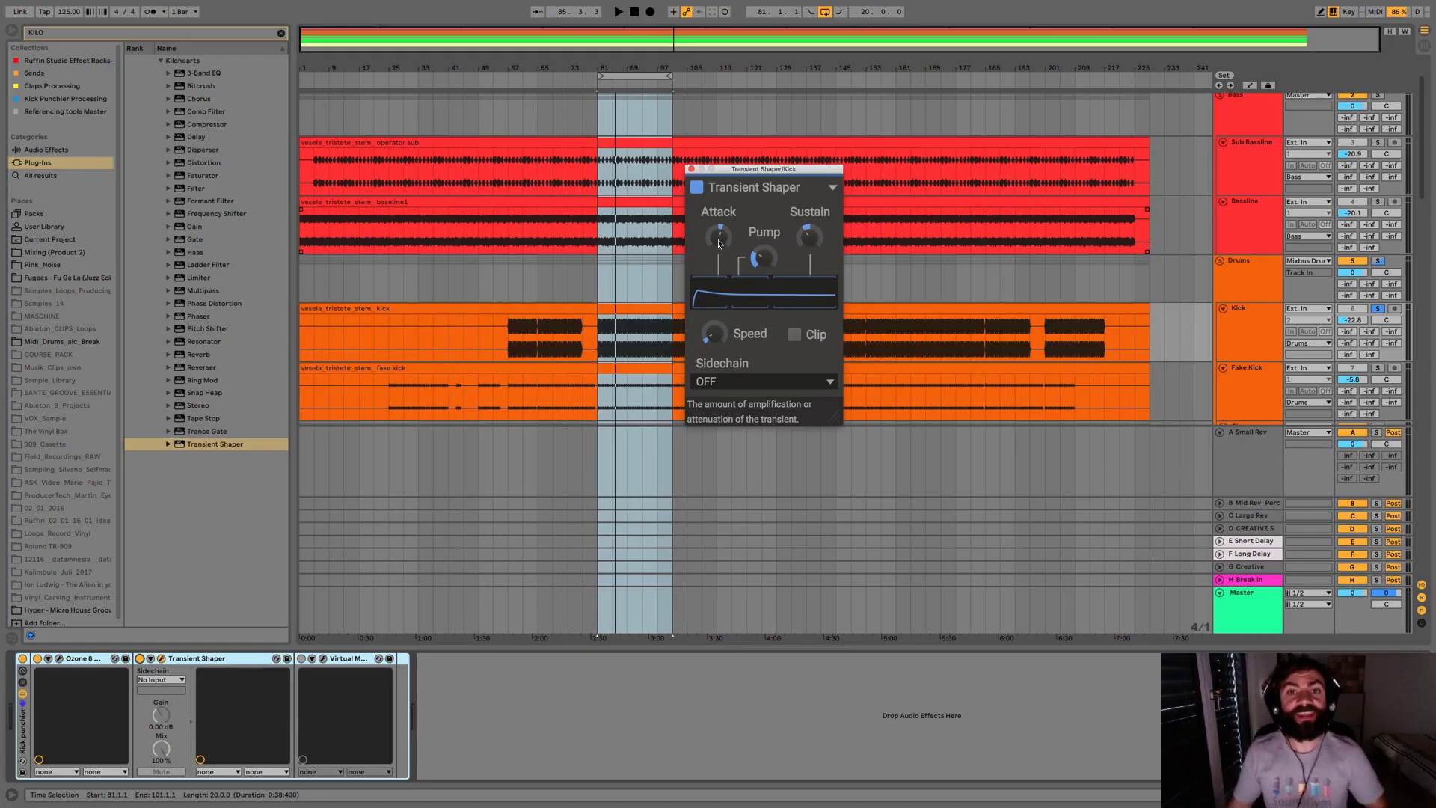
# Step: Play the loop and raise the Transient Shaper Attack to about 12%
pyautogui.press('space')
pyautogui.click(719, 243)
pyautogui.moveTo(719, 243); pyautogui.dragTo(719, 243)
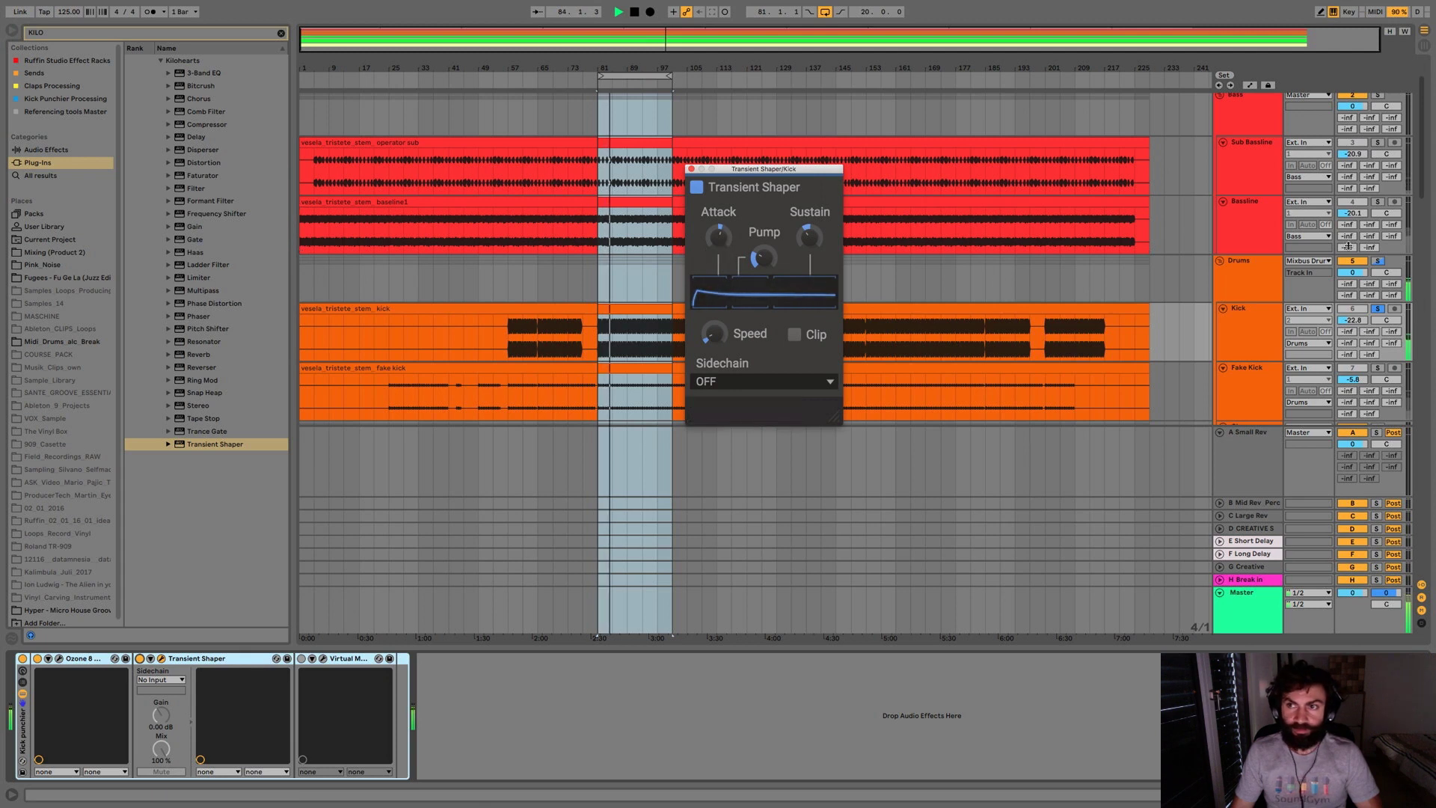
# Step: Solo the Bassline with the Kick, nudge Attack up slightly, and switch the Transient Shaper on
pyautogui.click(1379, 201)
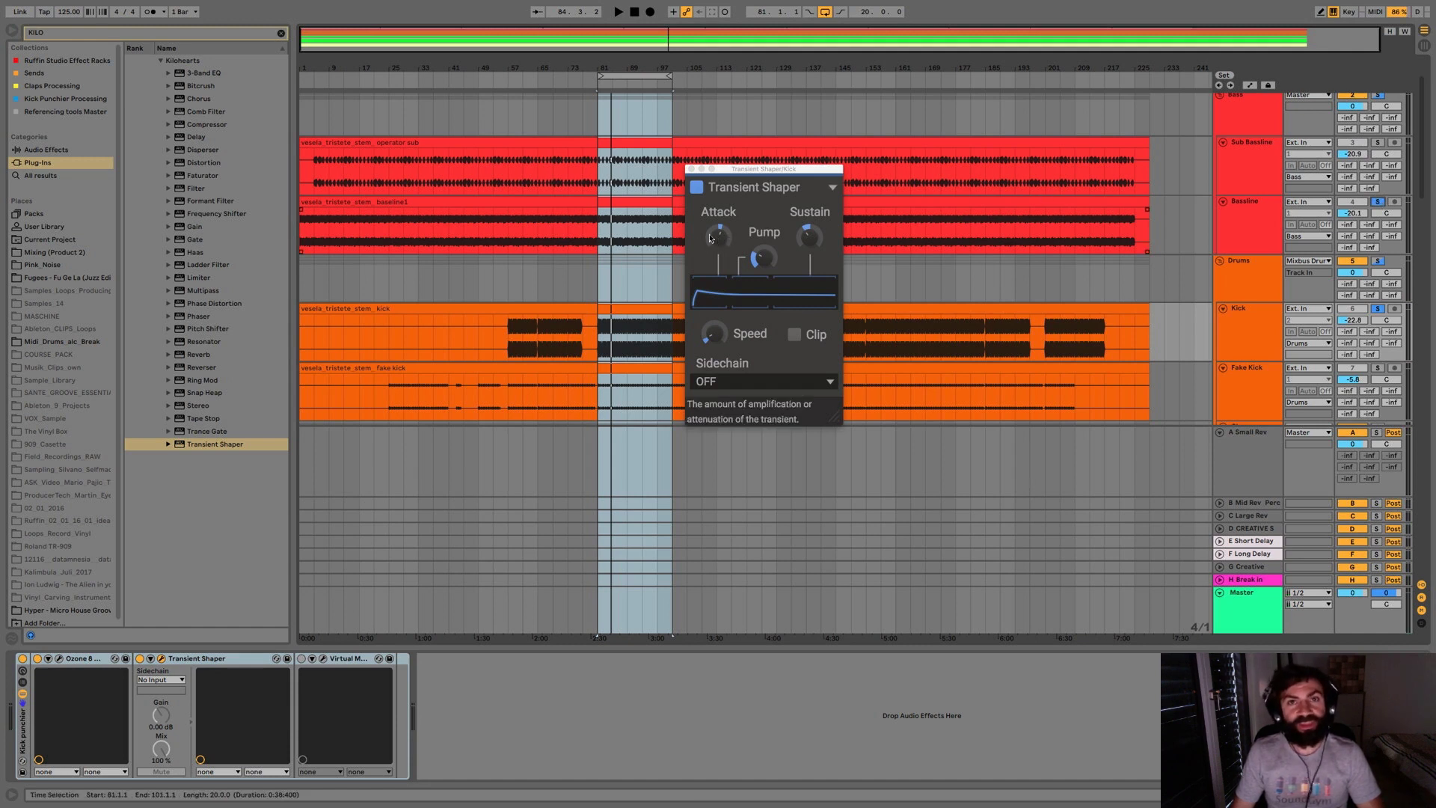
pyautogui.press('space')
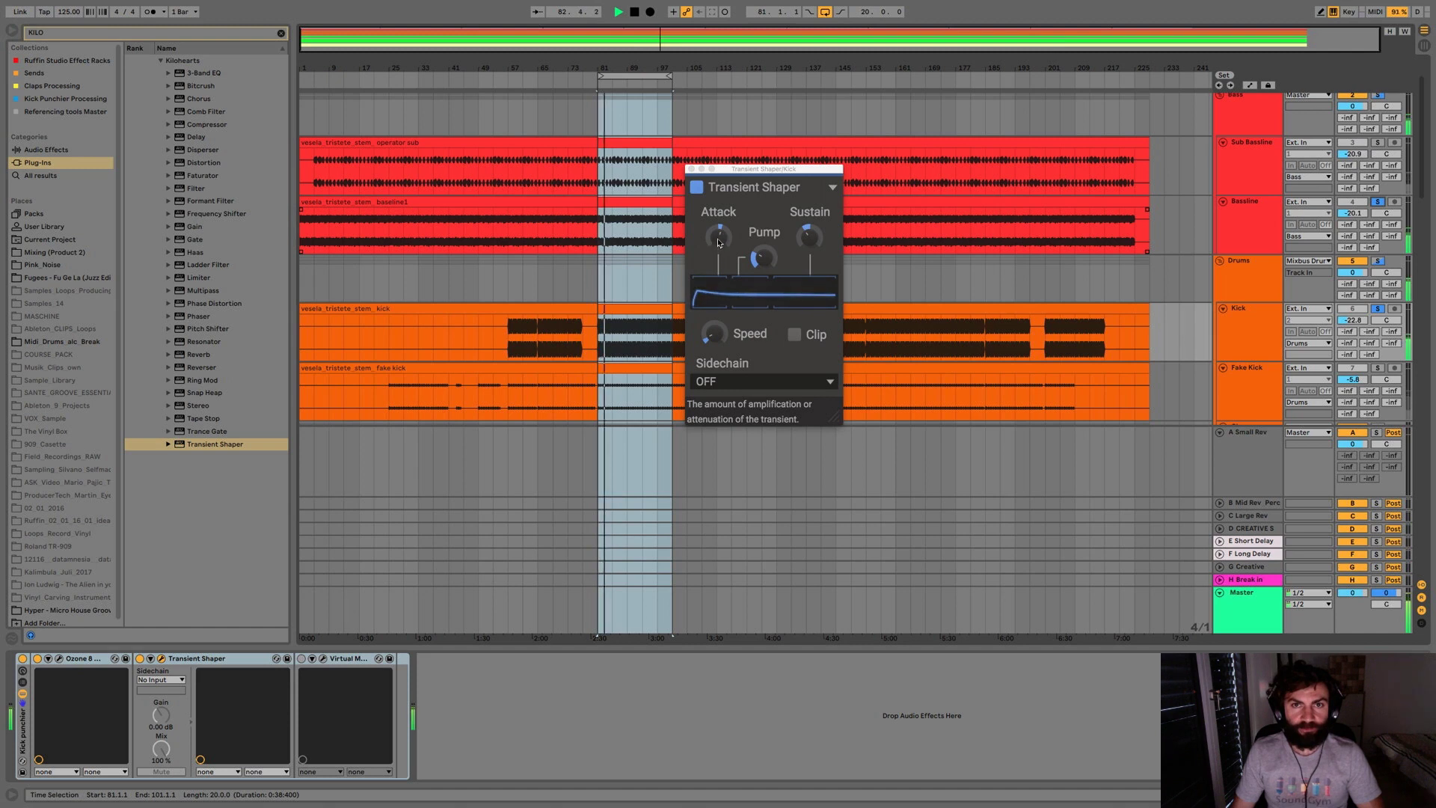
pyautogui.click(723, 240)
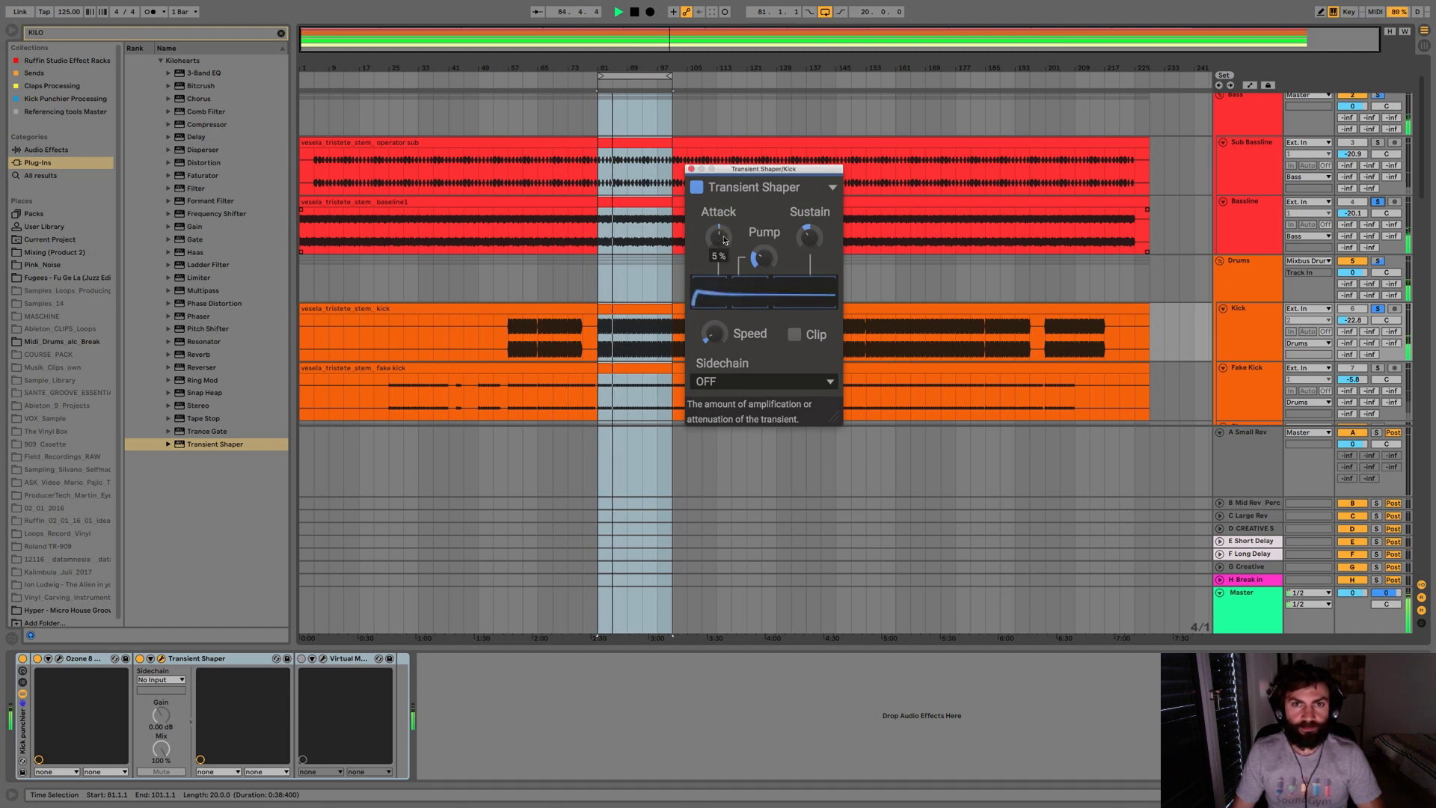
pyautogui.click(723, 240)
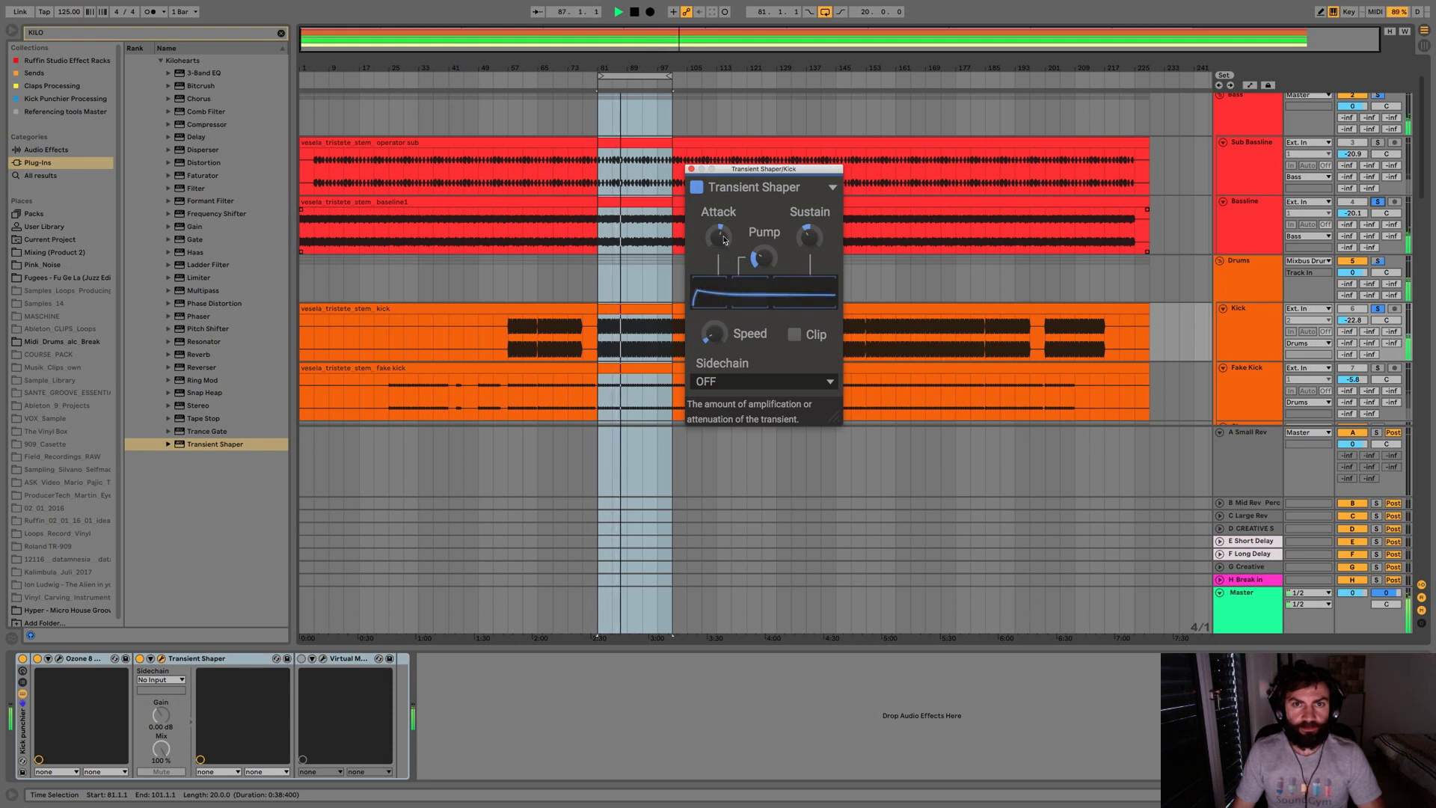
pyautogui.click(139, 660)
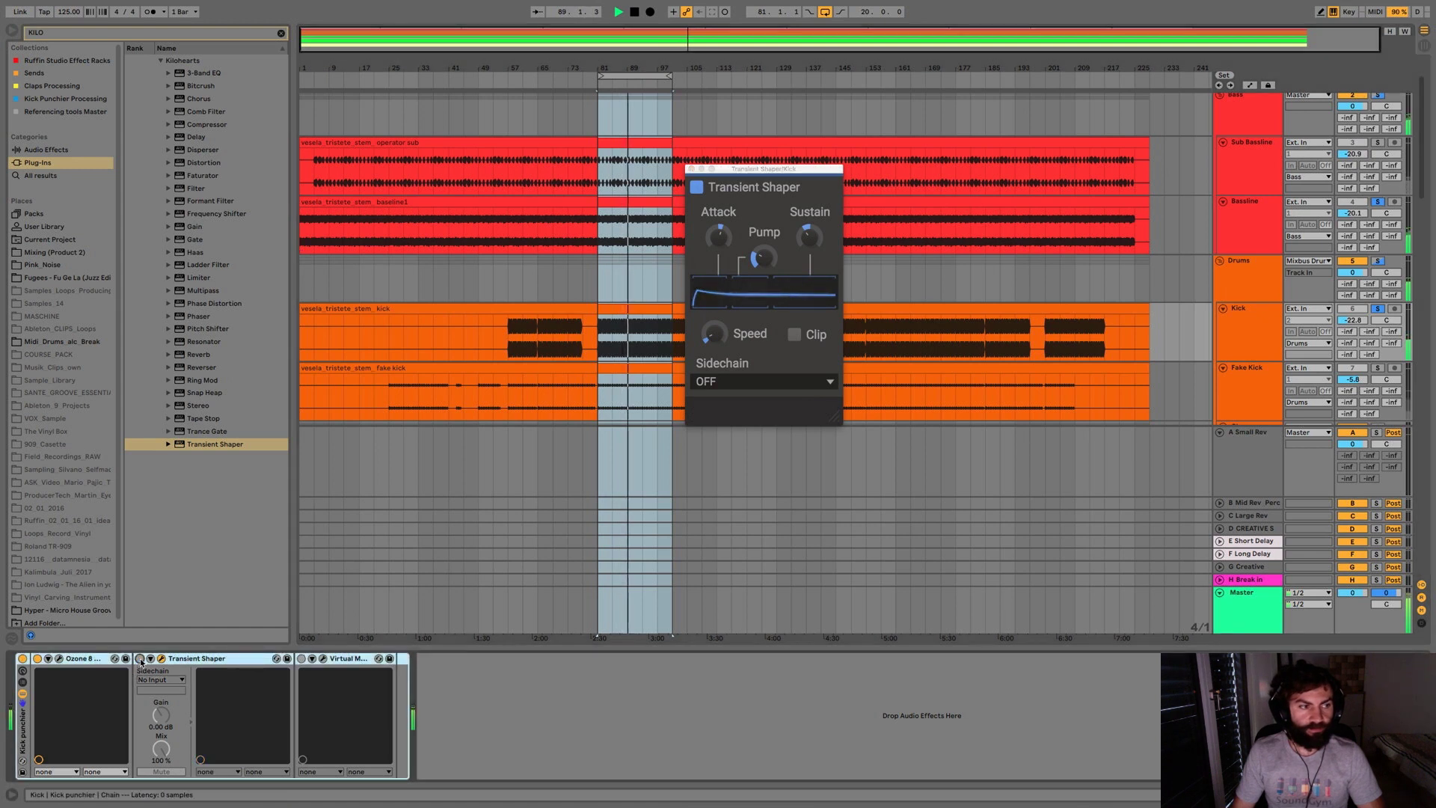
pyautogui.click(140, 659)
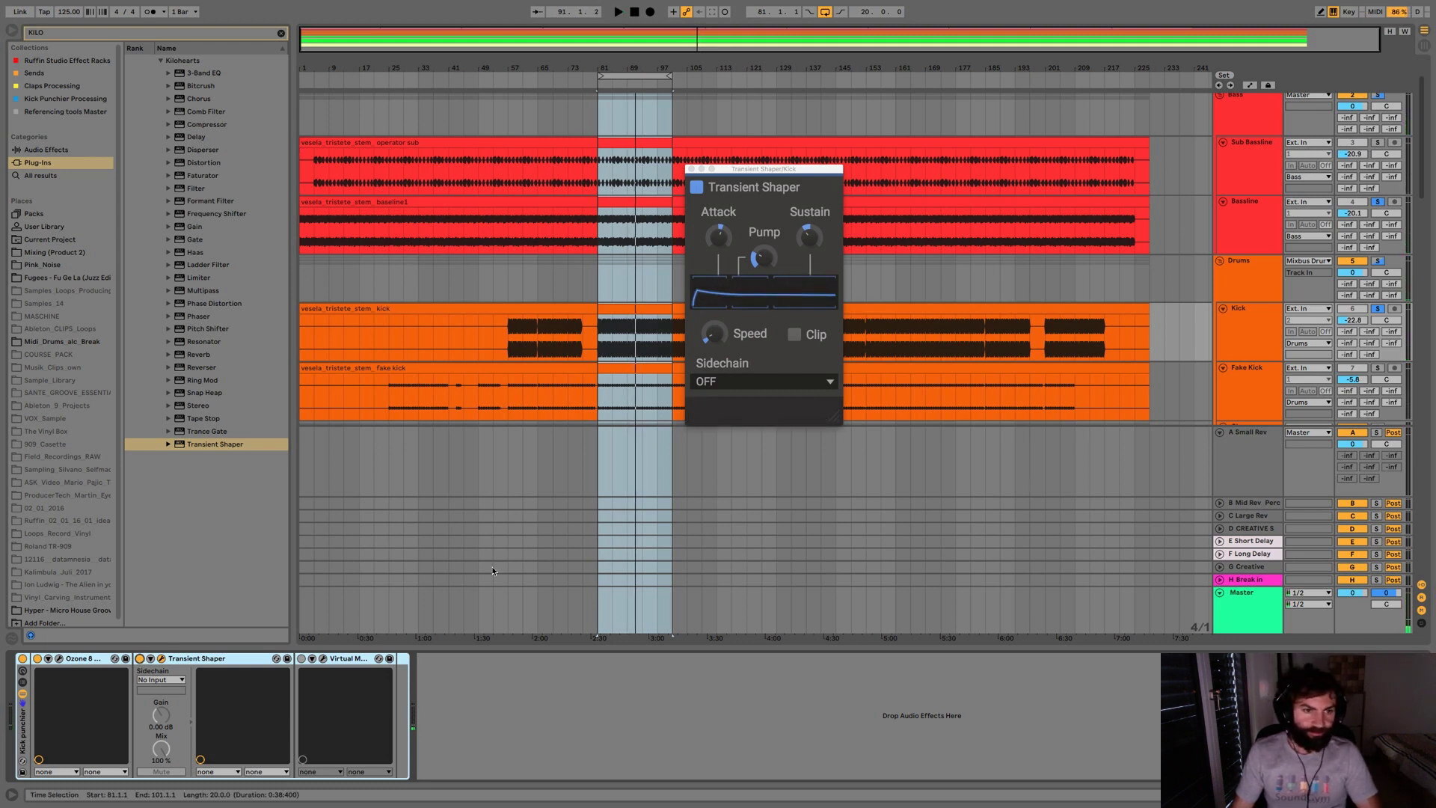
# Step: Solo the Kick and raise the Transient Shaper's sustain from -24 % to 1 % during playback
pyautogui.click(811, 240)
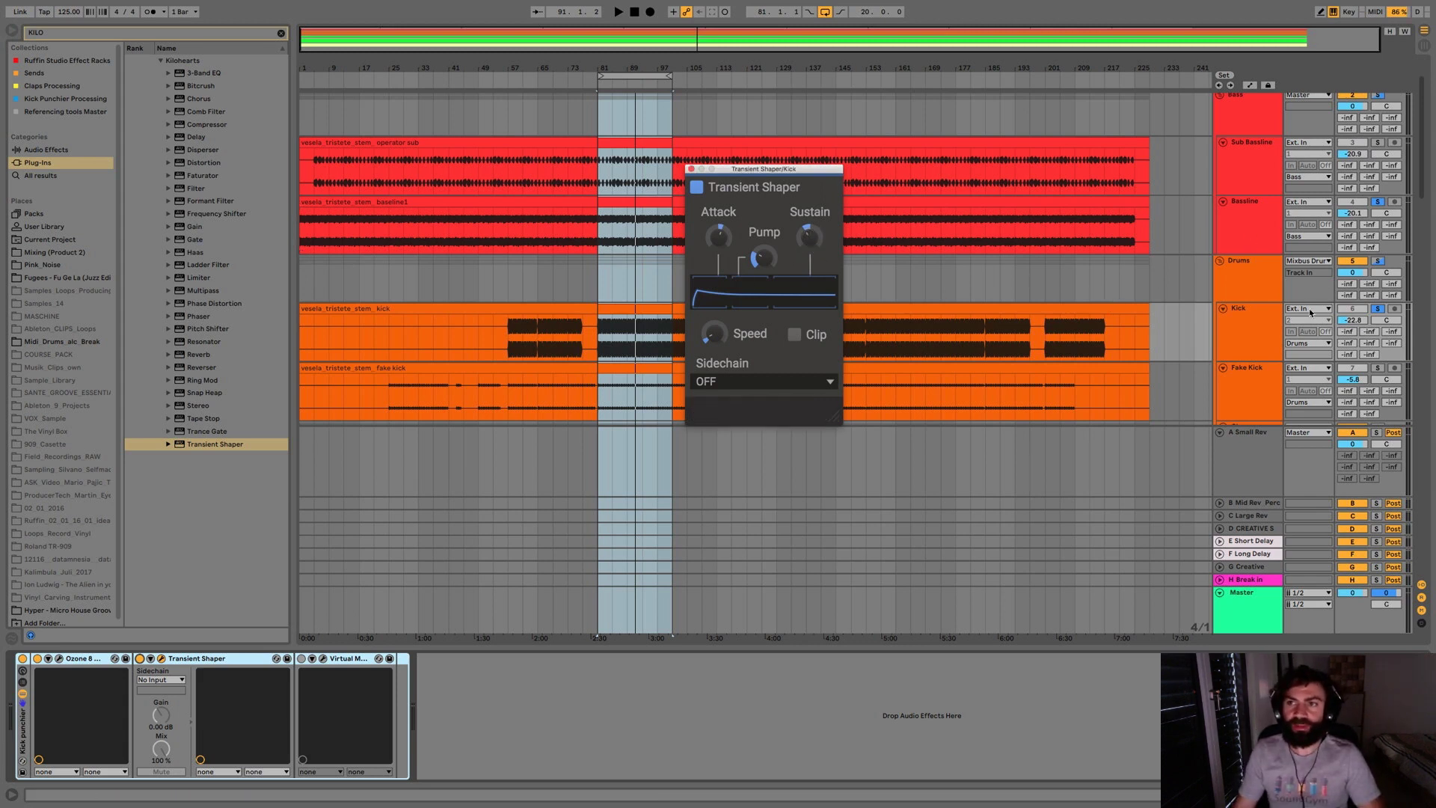
pyautogui.click(1380, 309)
pyautogui.press('space')
pyautogui.moveTo(815, 240)
pyautogui.moveTo(816, 240)
pyautogui.mouseDown()
pyautogui.moveTo(815, 221)
pyautogui.moveTo(815, 246)
pyautogui.mouseUp()
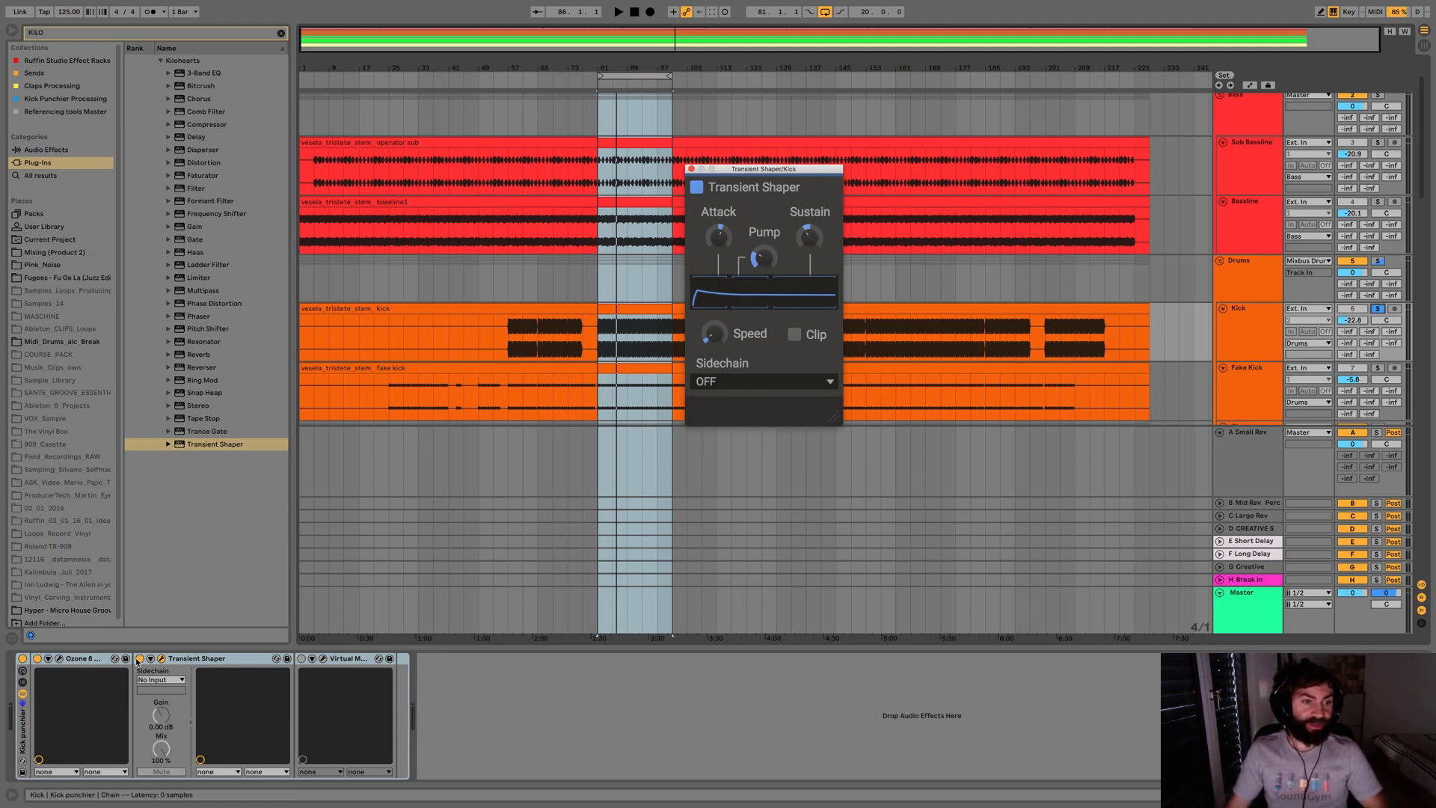
# Step: Replay the loop and A/B the Transient Shaper on and off on the soloed kick
pyautogui.press('space')
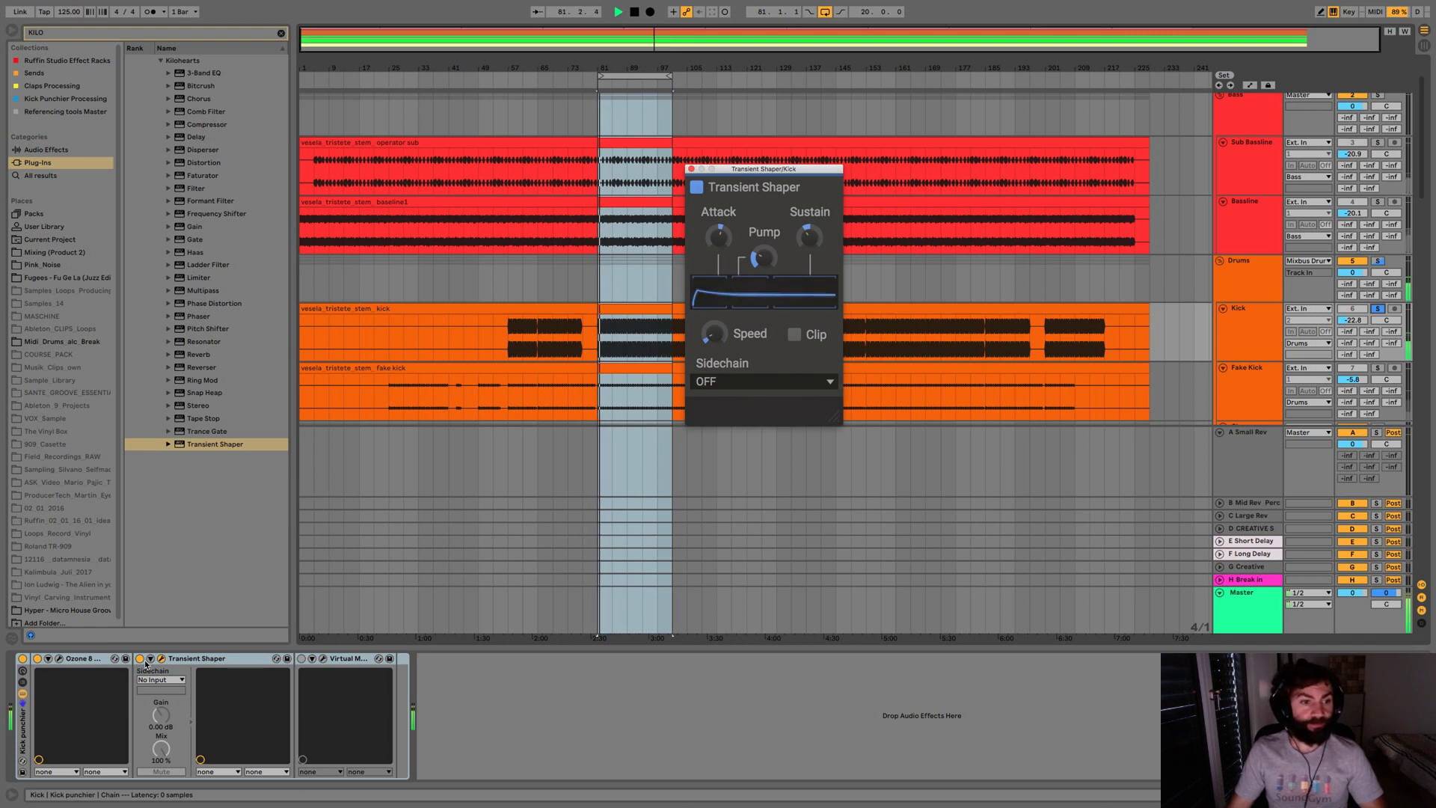
pyautogui.click(140, 661)
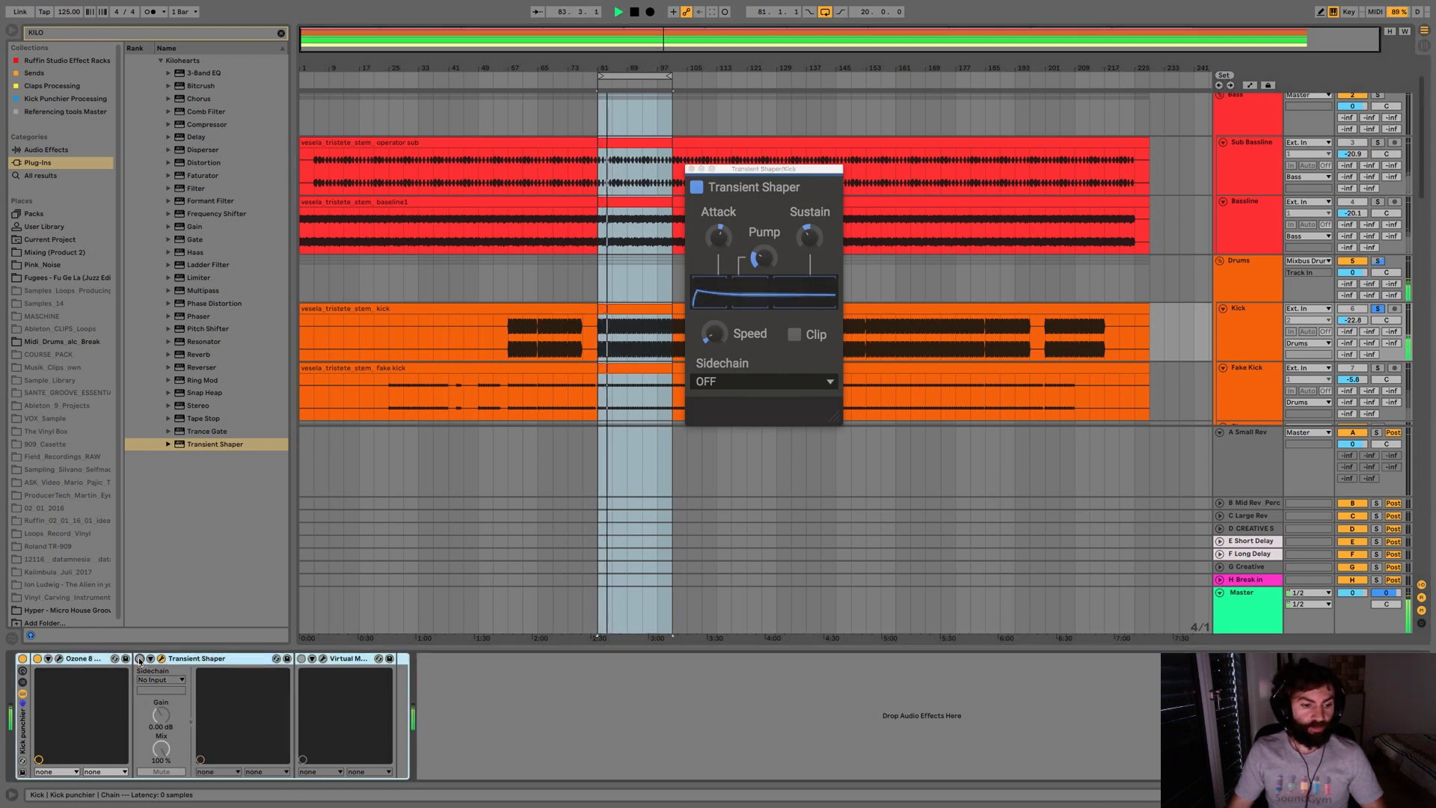
pyautogui.click(140, 660)
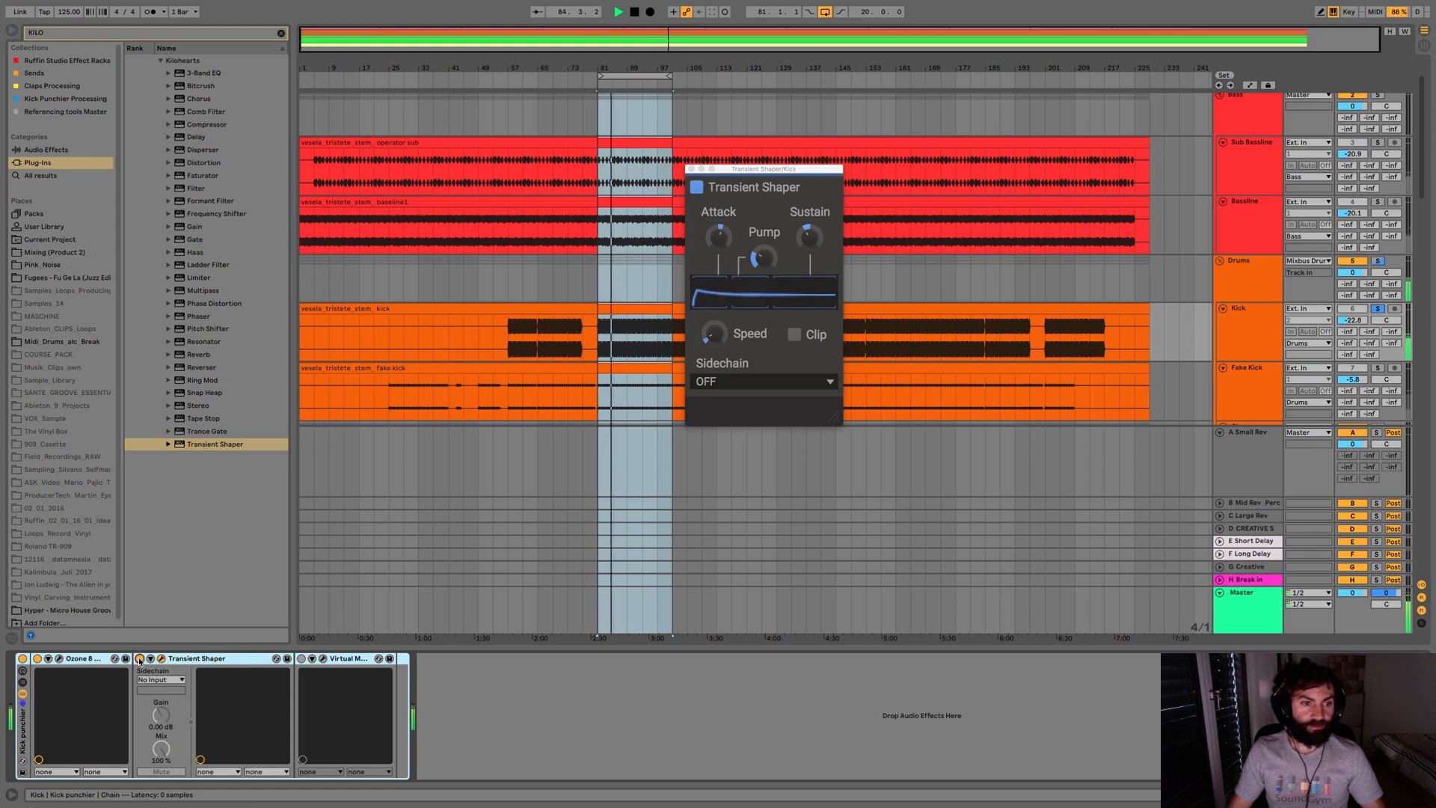
pyautogui.click(140, 660)
pyautogui.click(140, 660)
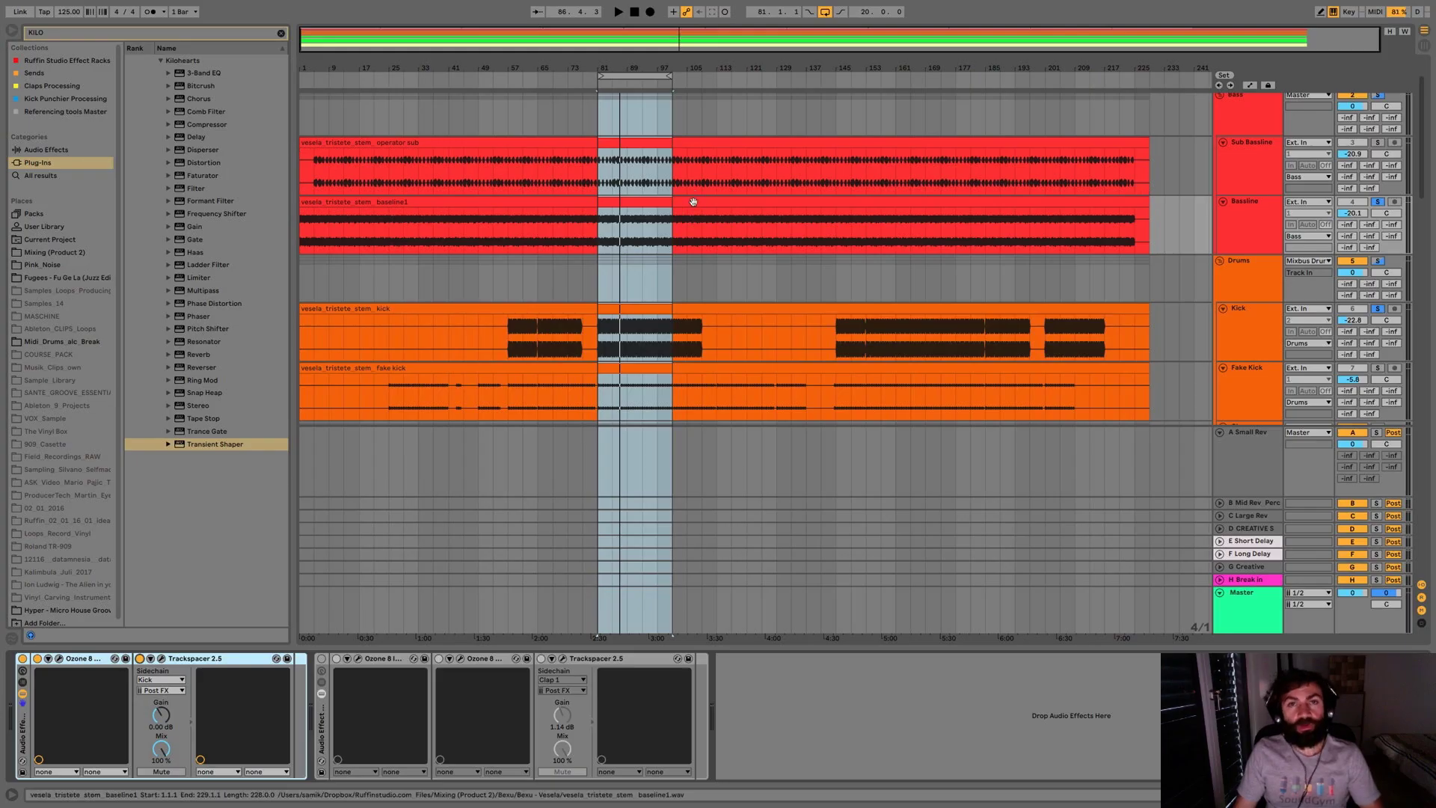
pyautogui.click(1034, 230)
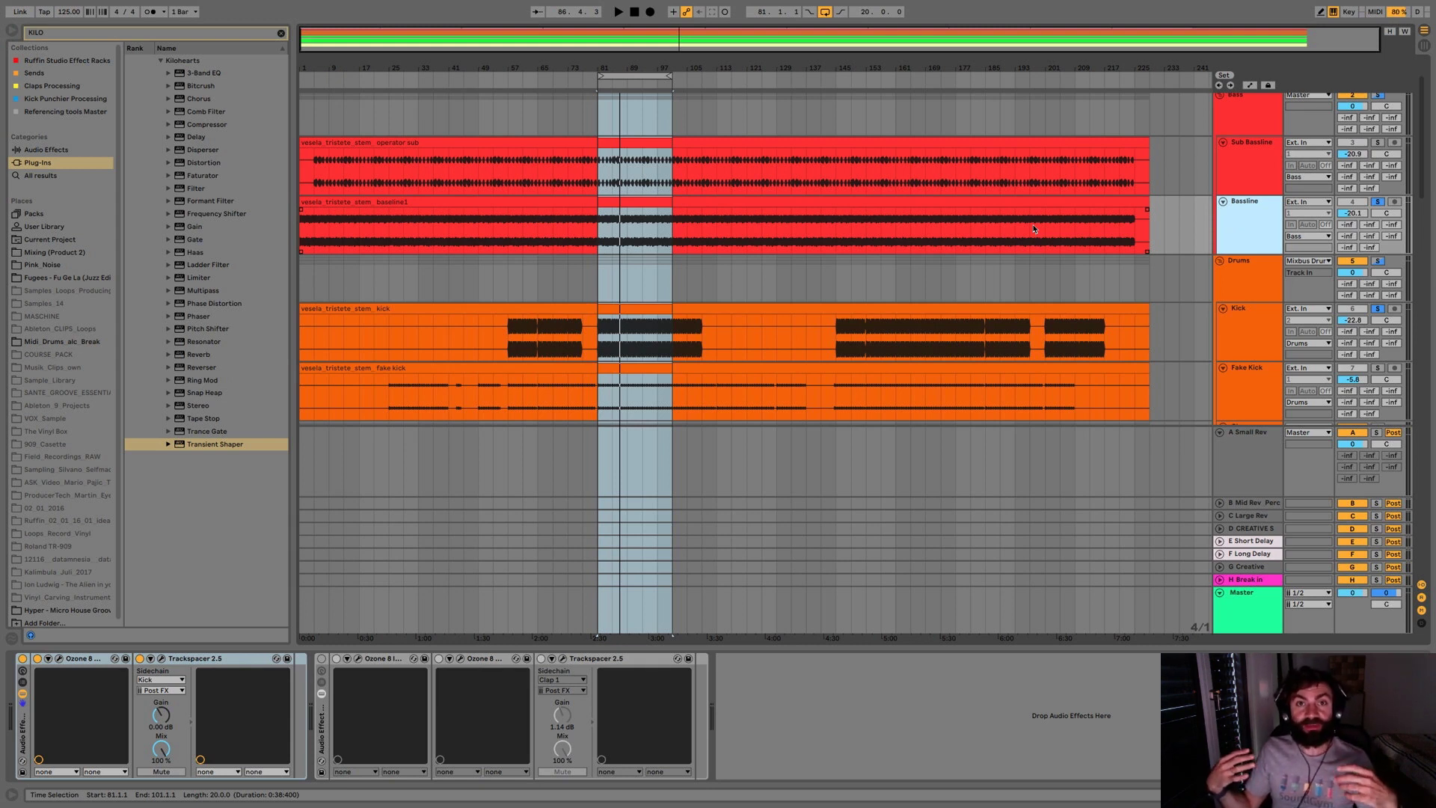
pyautogui.click(1233, 222)
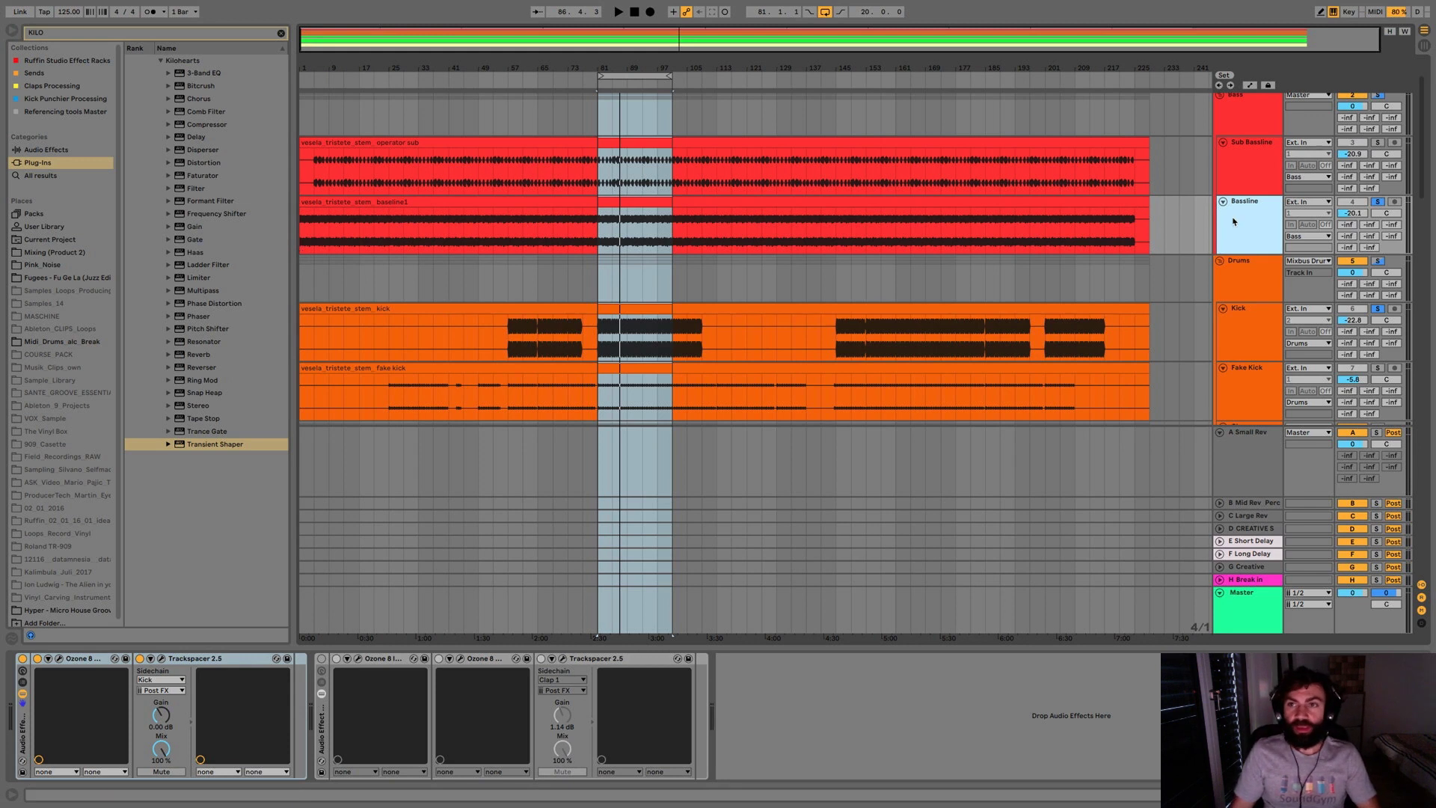
pyautogui.click(1245, 330)
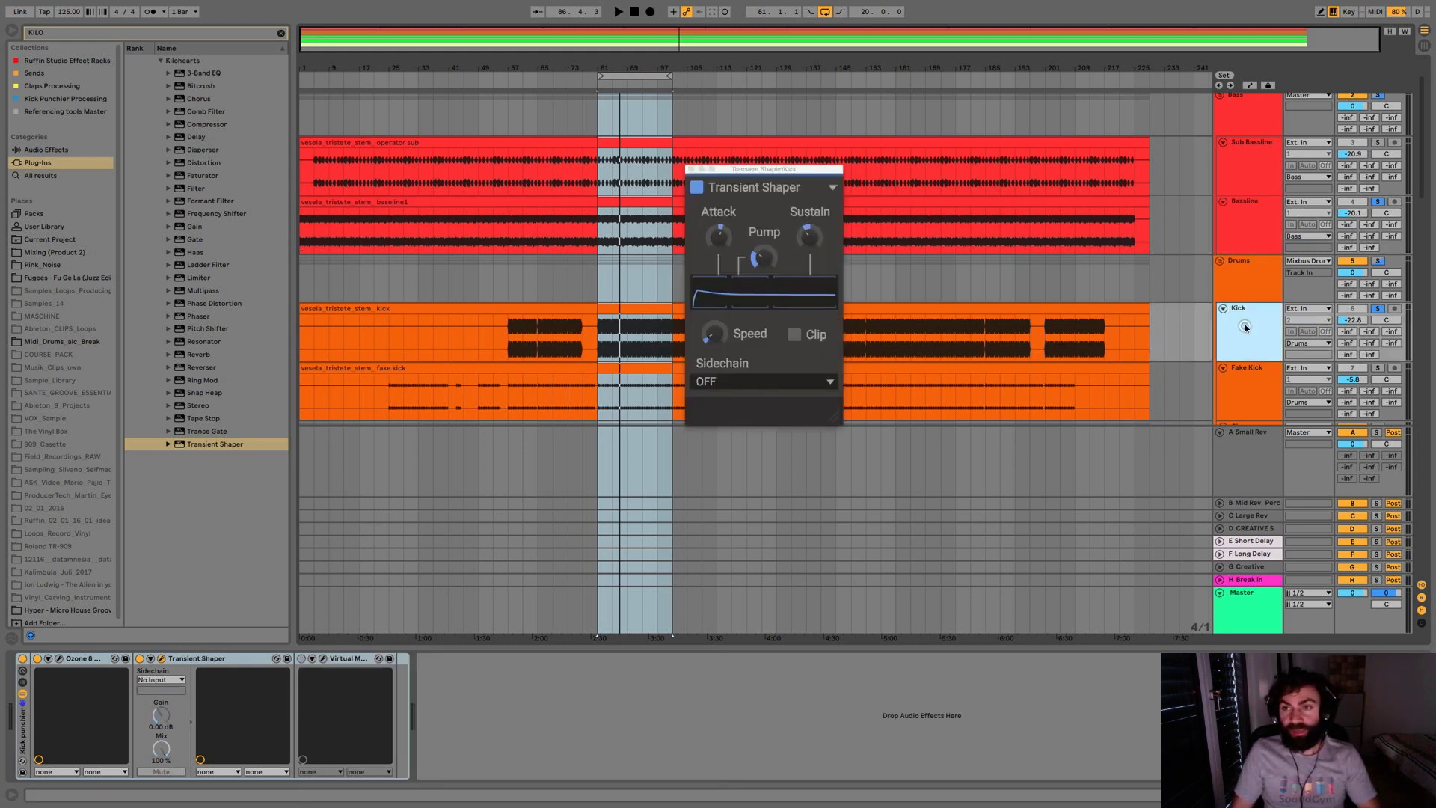
pyautogui.click(1227, 217)
pyautogui.press('space')
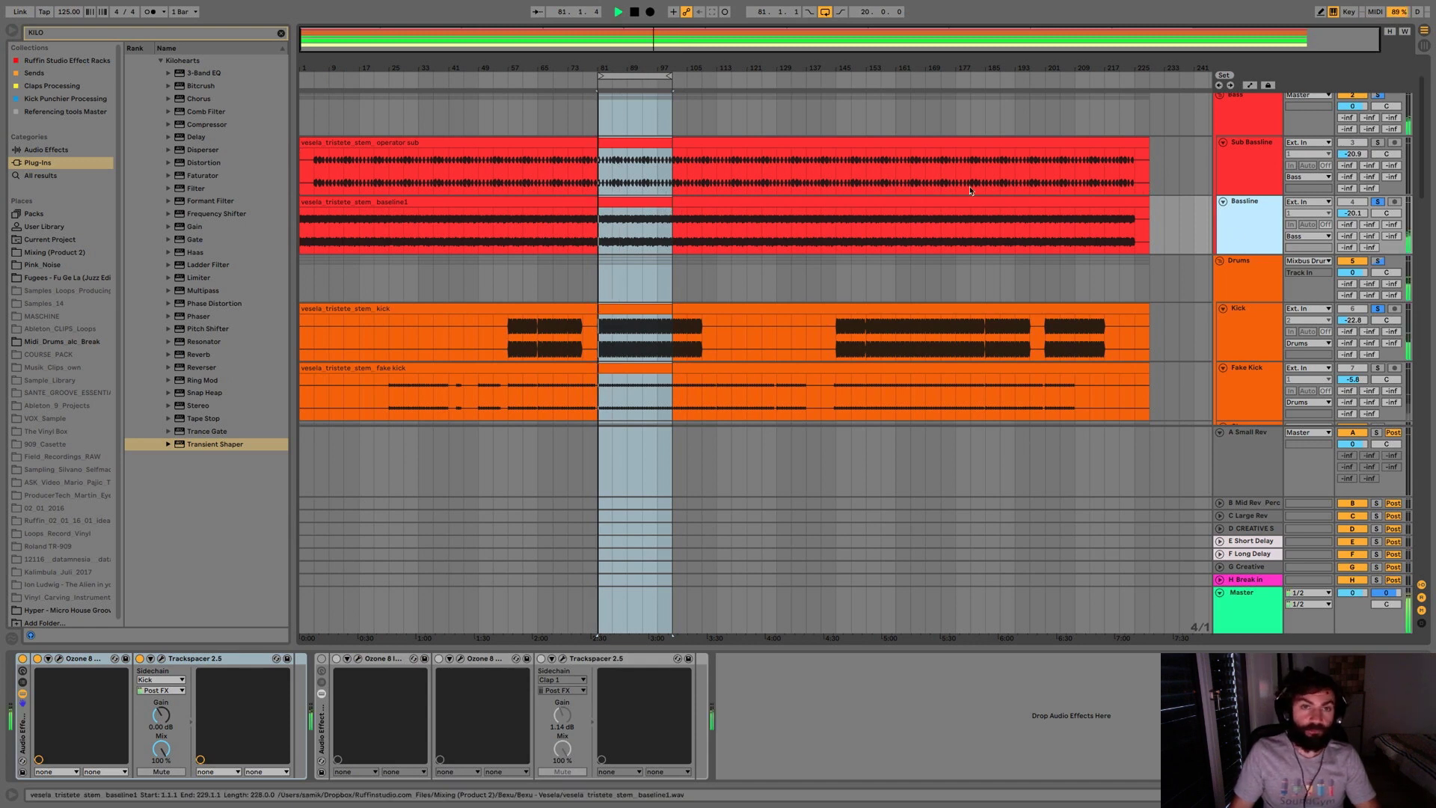
pyautogui.click(142, 664)
pyautogui.click(141, 660)
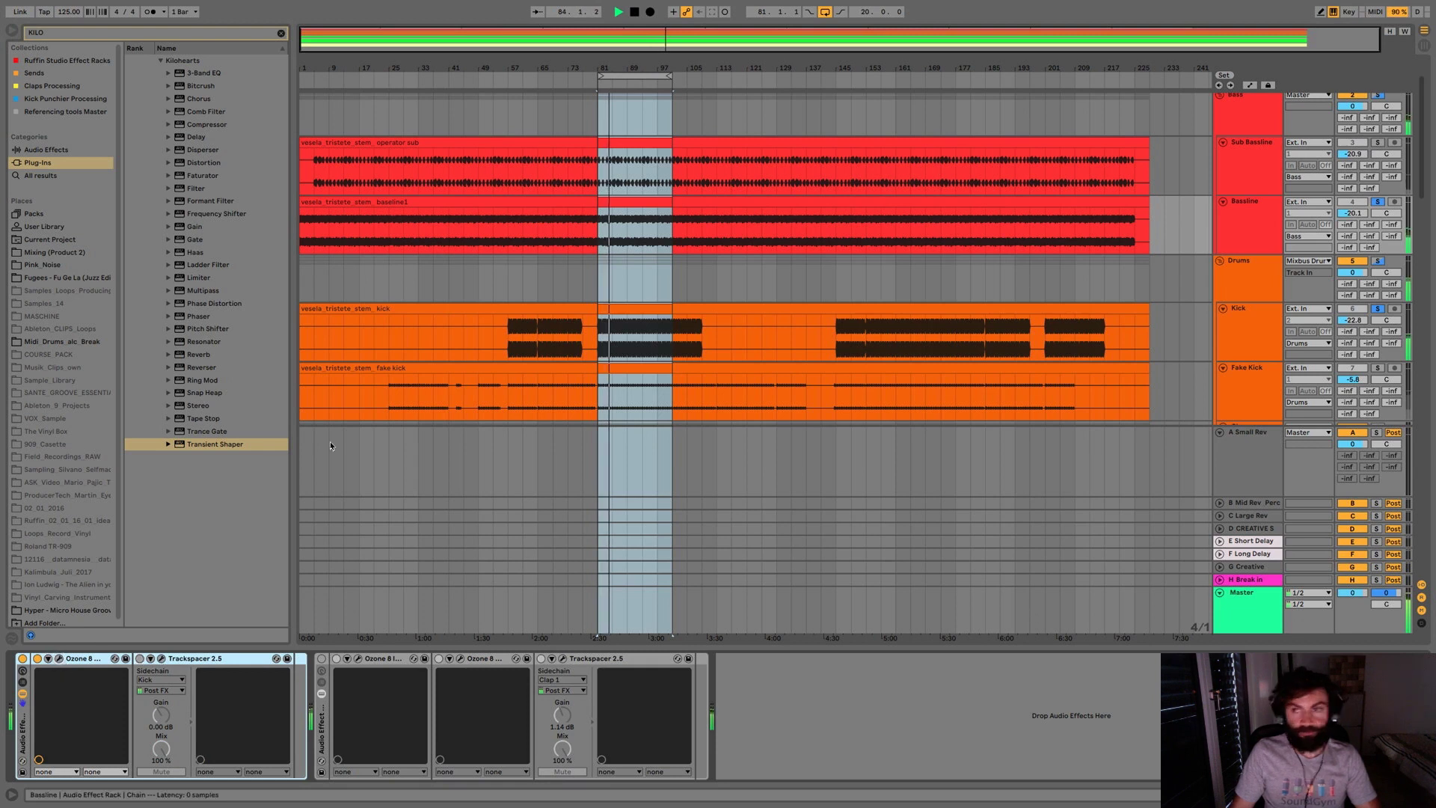
pyautogui.press('super+alt+p')
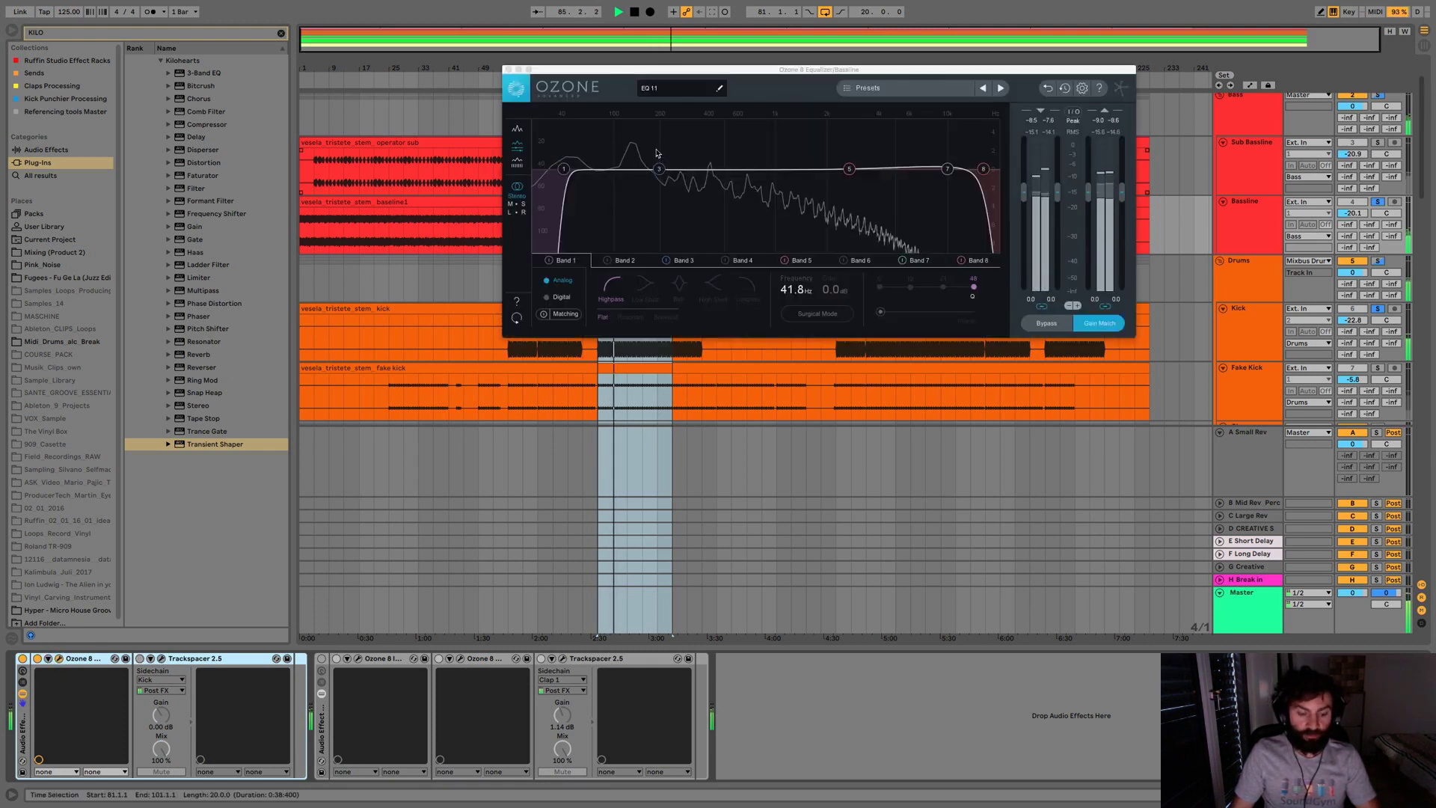
pyautogui.moveTo(656, 130); pyautogui.dragTo(636, 120)
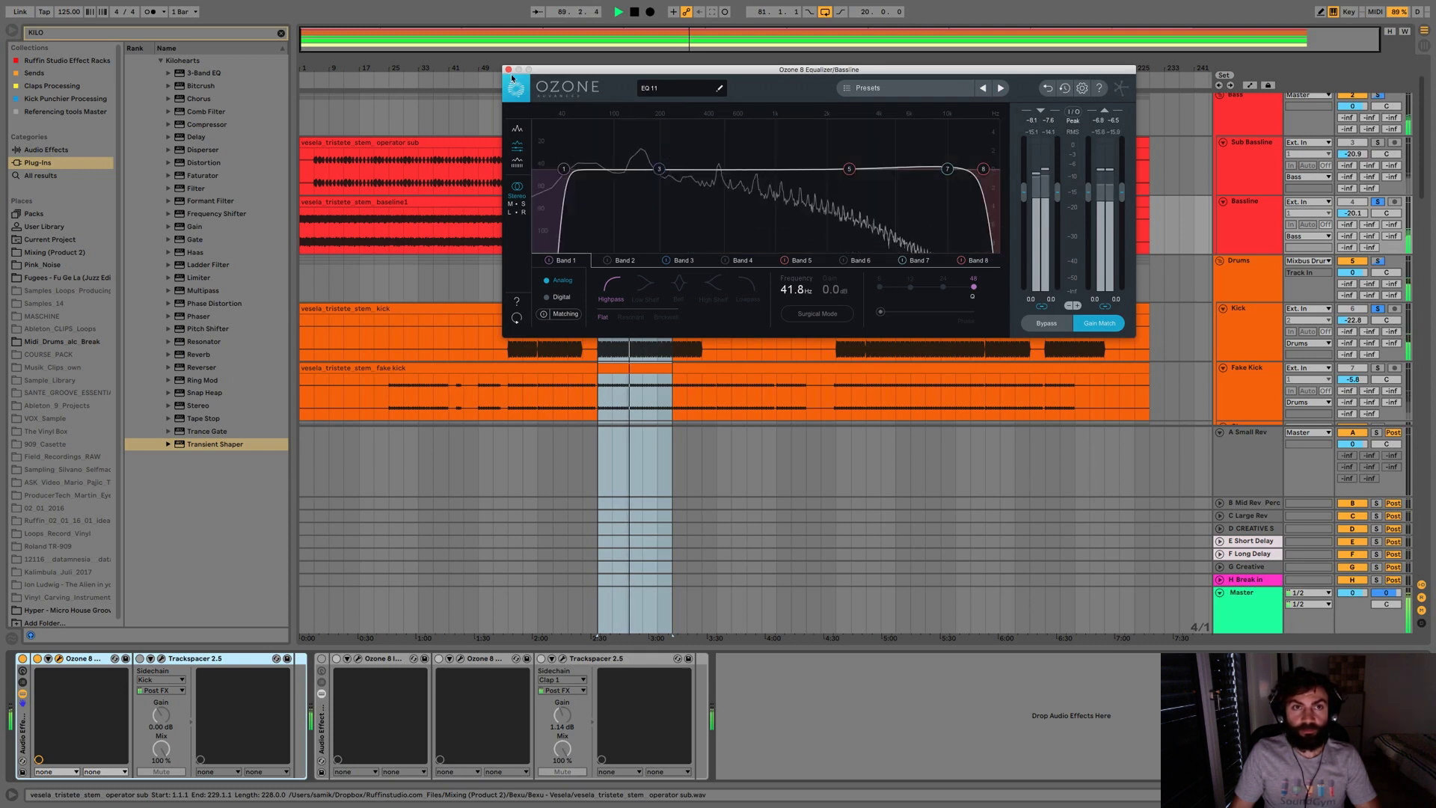
pyautogui.press('super+alt+p')
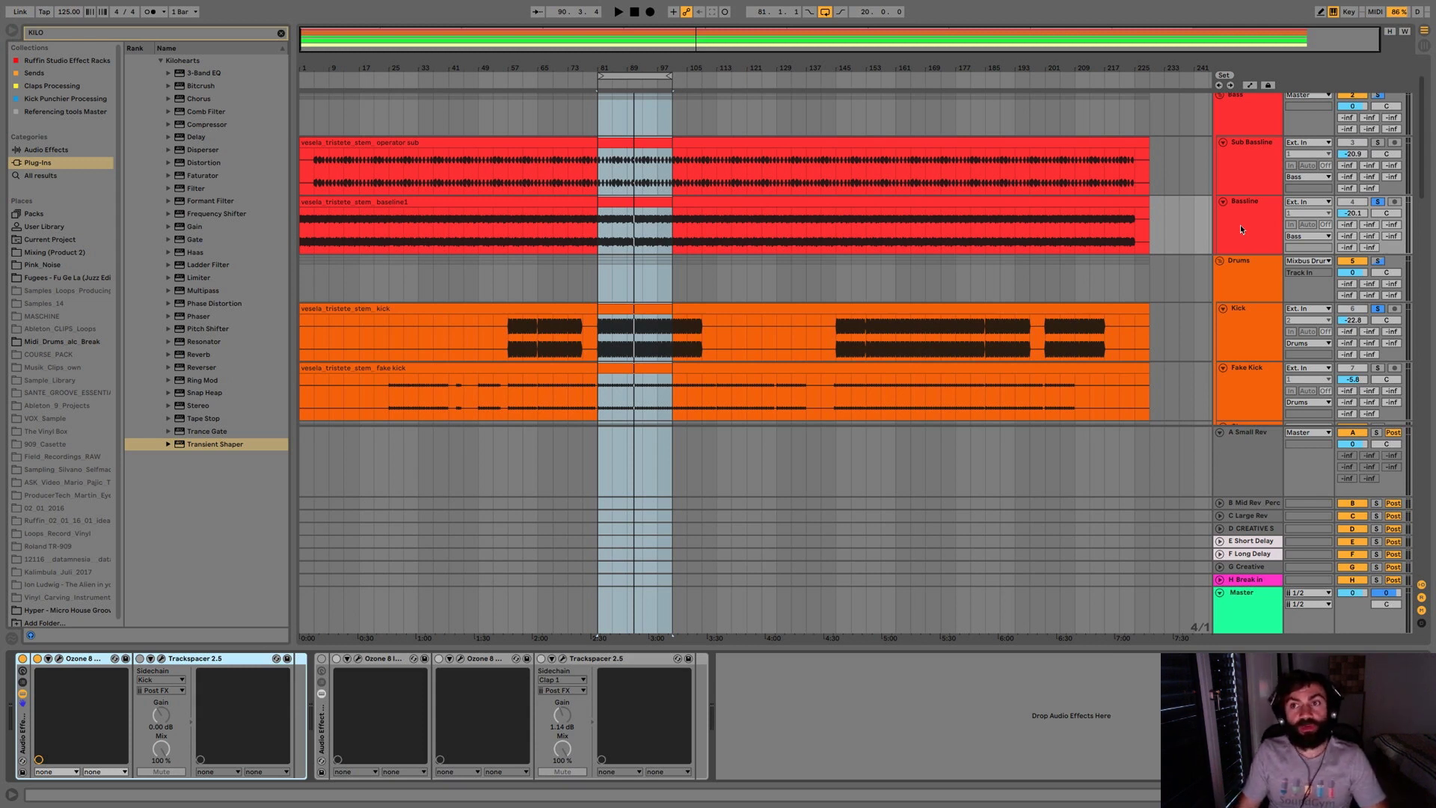
pyautogui.click(1227, 233)
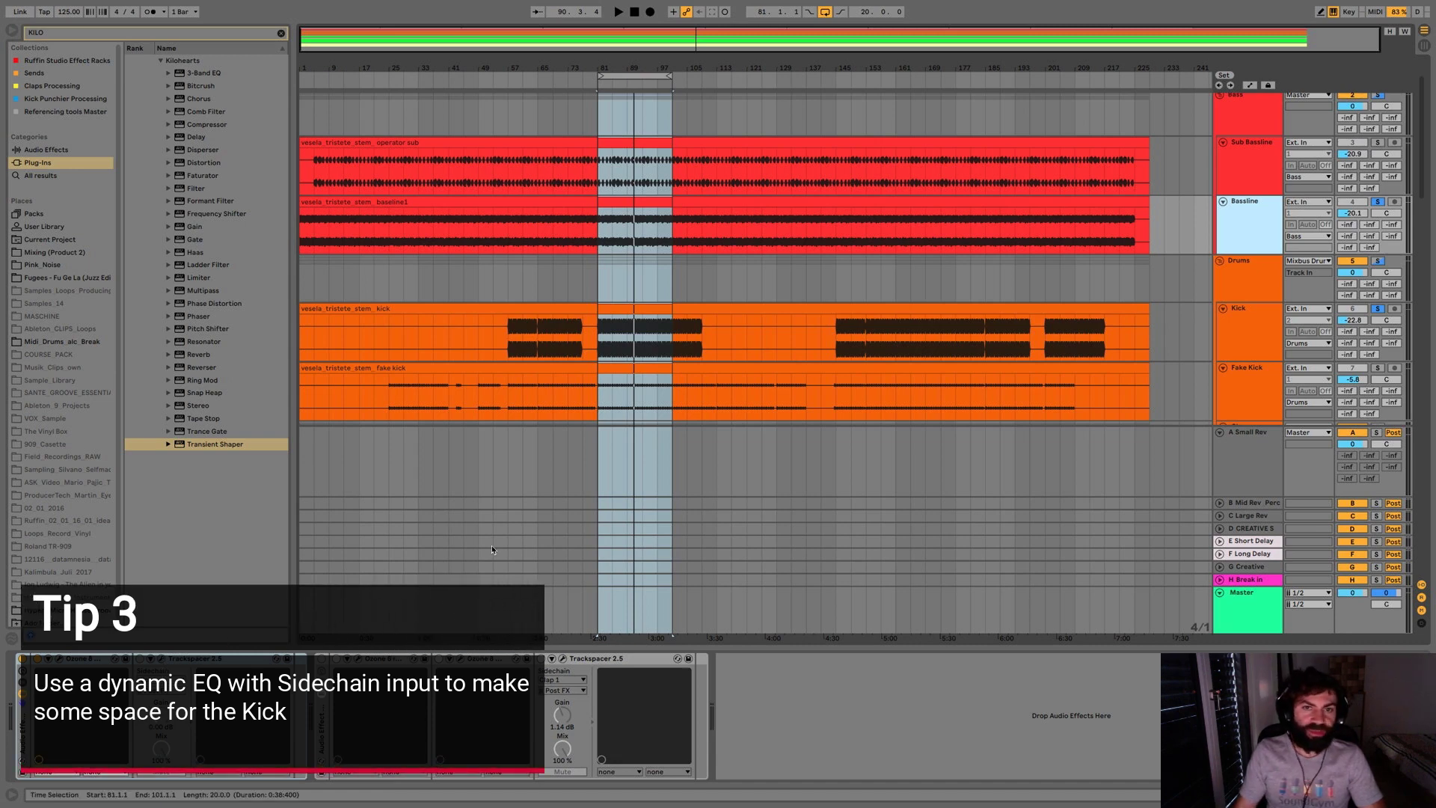
# Step: Open the Bassline's Trackspacer 2.5 window and position it over the arrangement
pyautogui.click(161, 658)
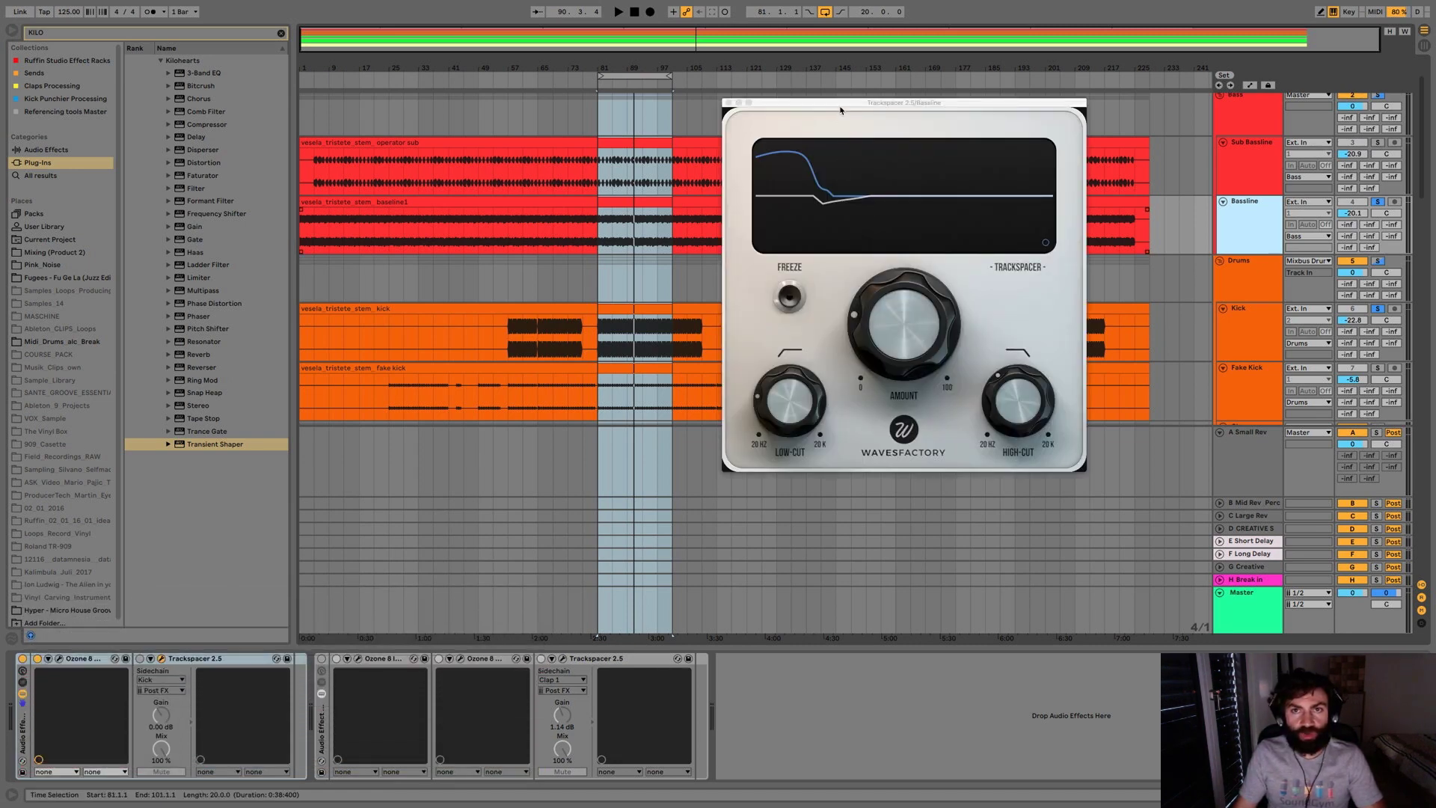
pyautogui.moveTo(840, 104); pyautogui.dragTo(782, 123)
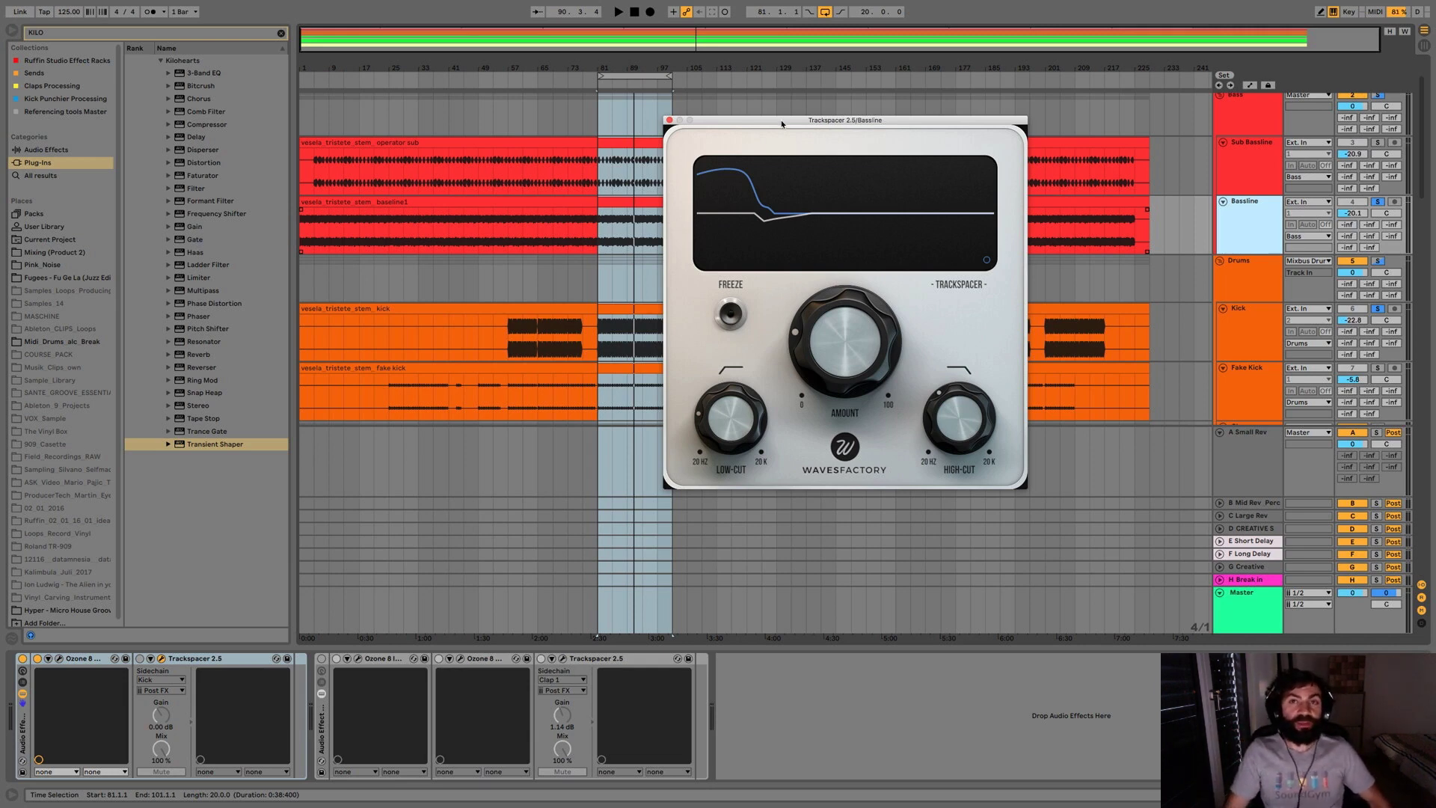
pyautogui.moveTo(781, 122); pyautogui.dragTo(815, 123)
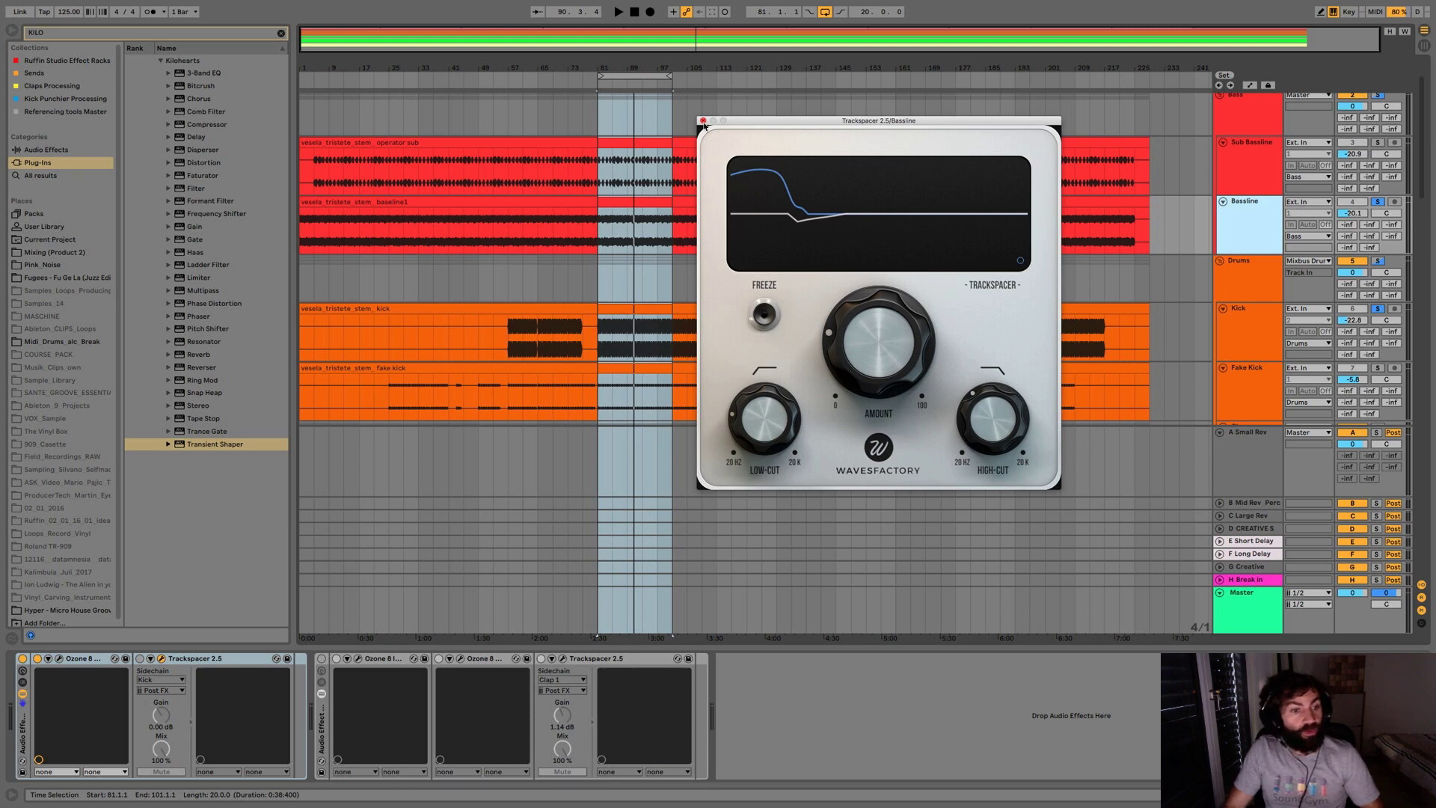
# Step: Re-enable the Bassline's Trackspacer, reopen its window and audition the ducking
pyautogui.click(703, 122)
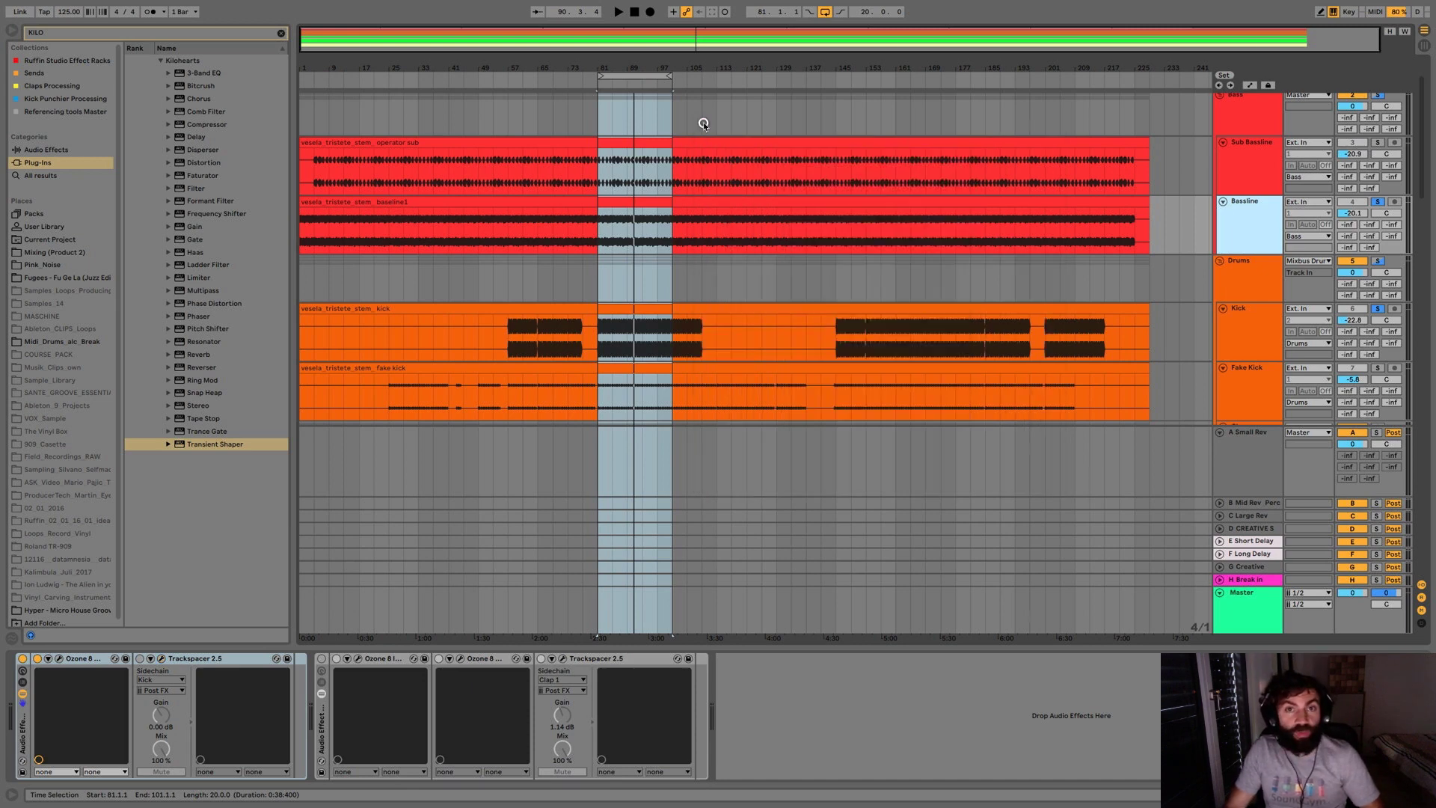
pyautogui.click(141, 659)
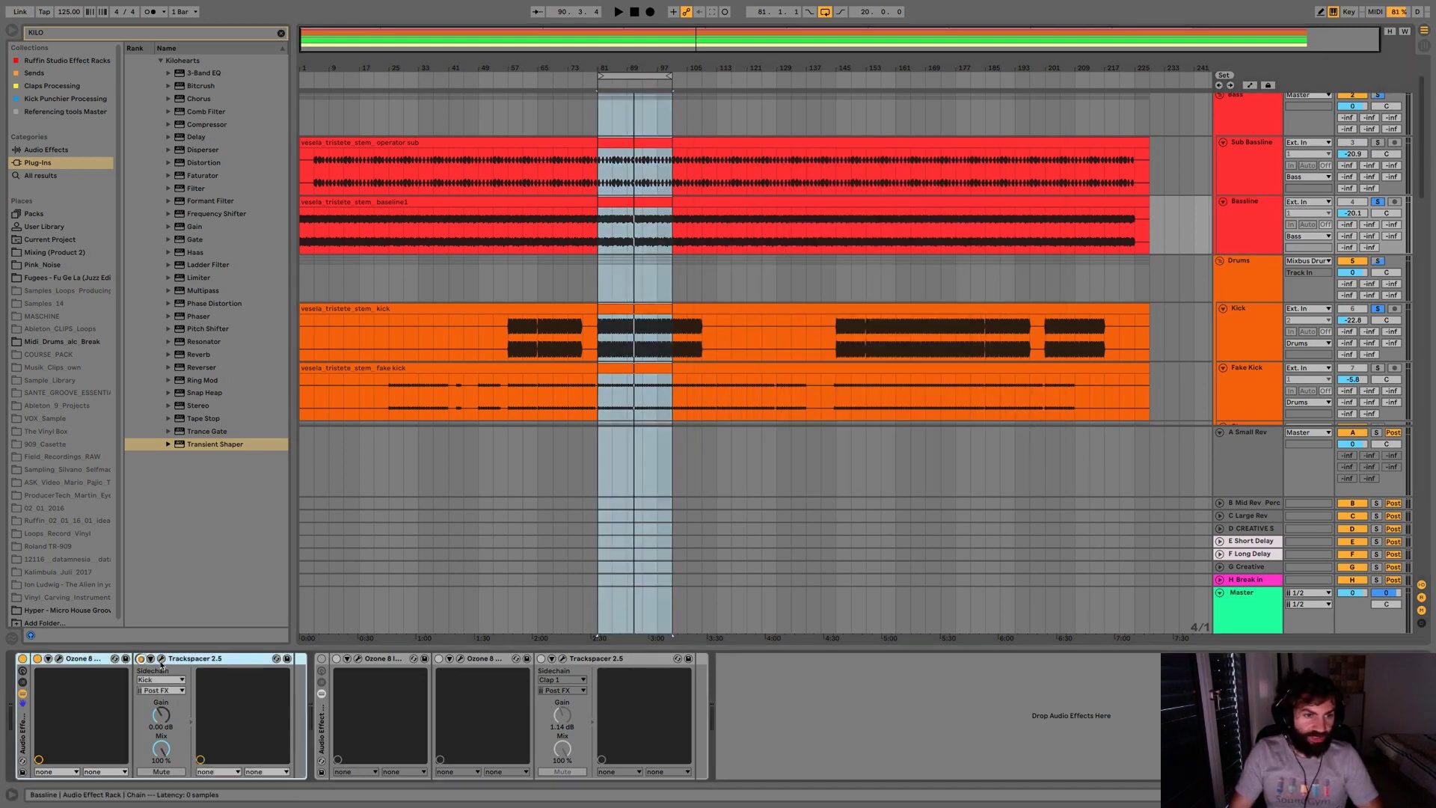
pyautogui.click(161, 658)
pyautogui.press('space')
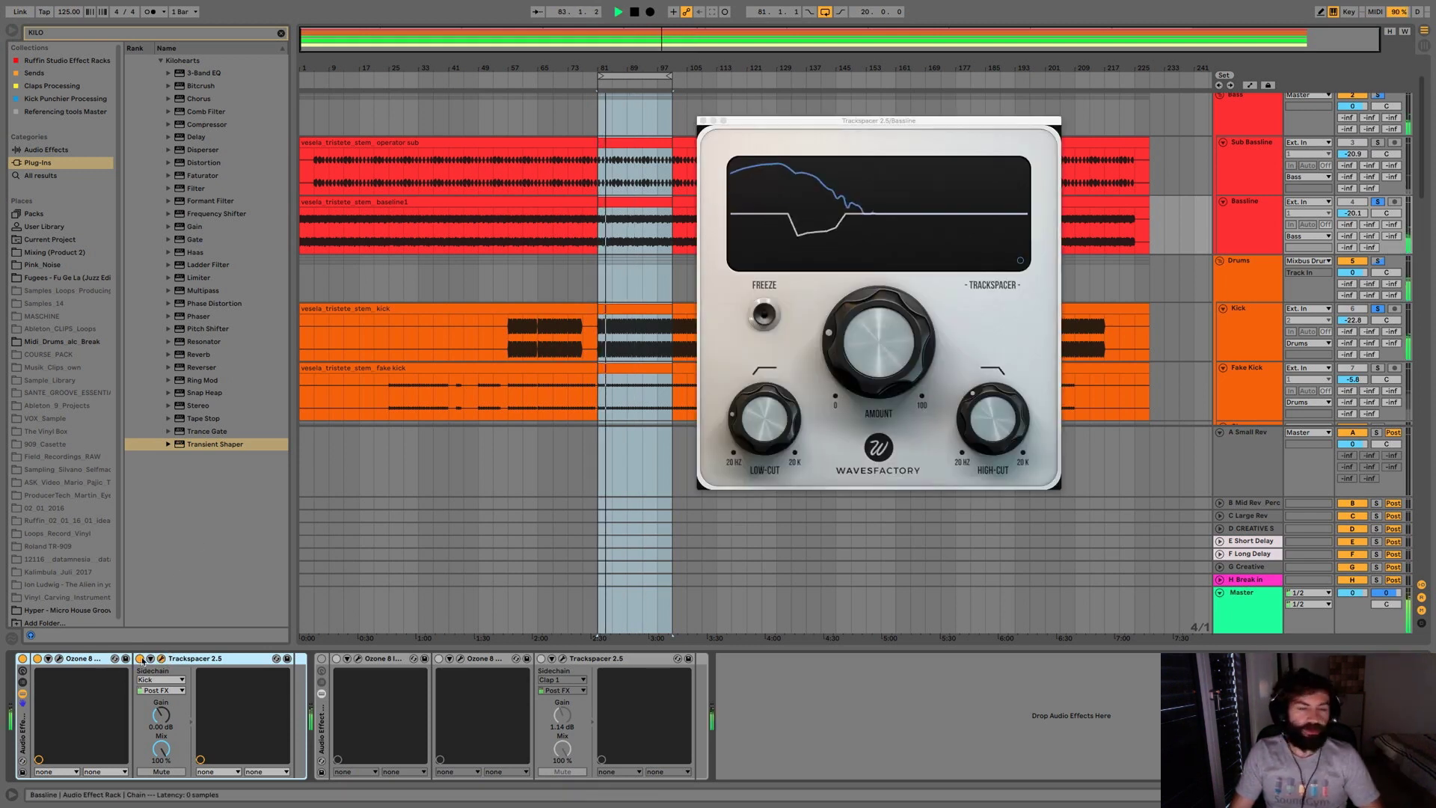
pyautogui.press('space')
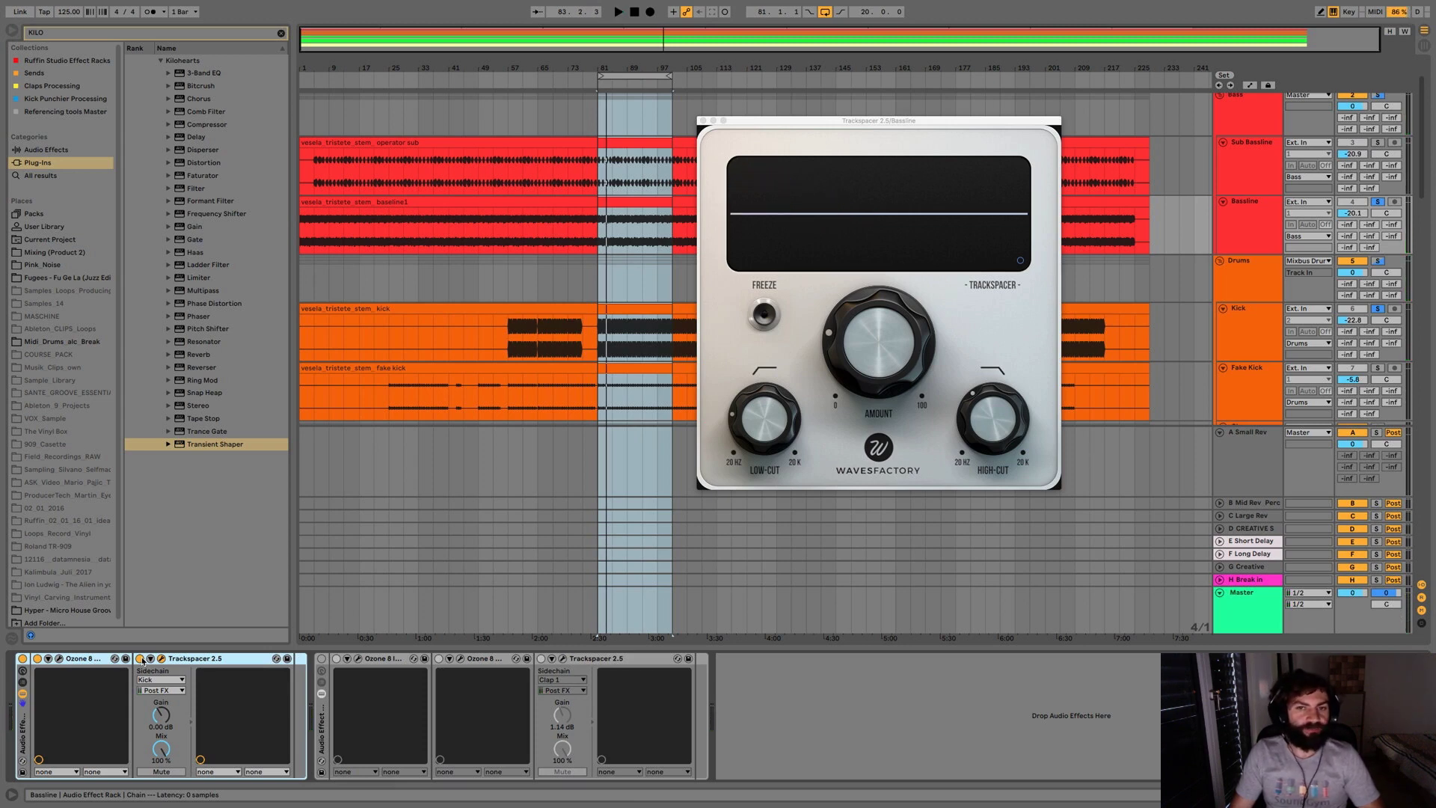
# Step: A/B the Bassline's kick-triggered ducking on and off across several playback passes
pyautogui.click(141, 659)
pyautogui.press('space')
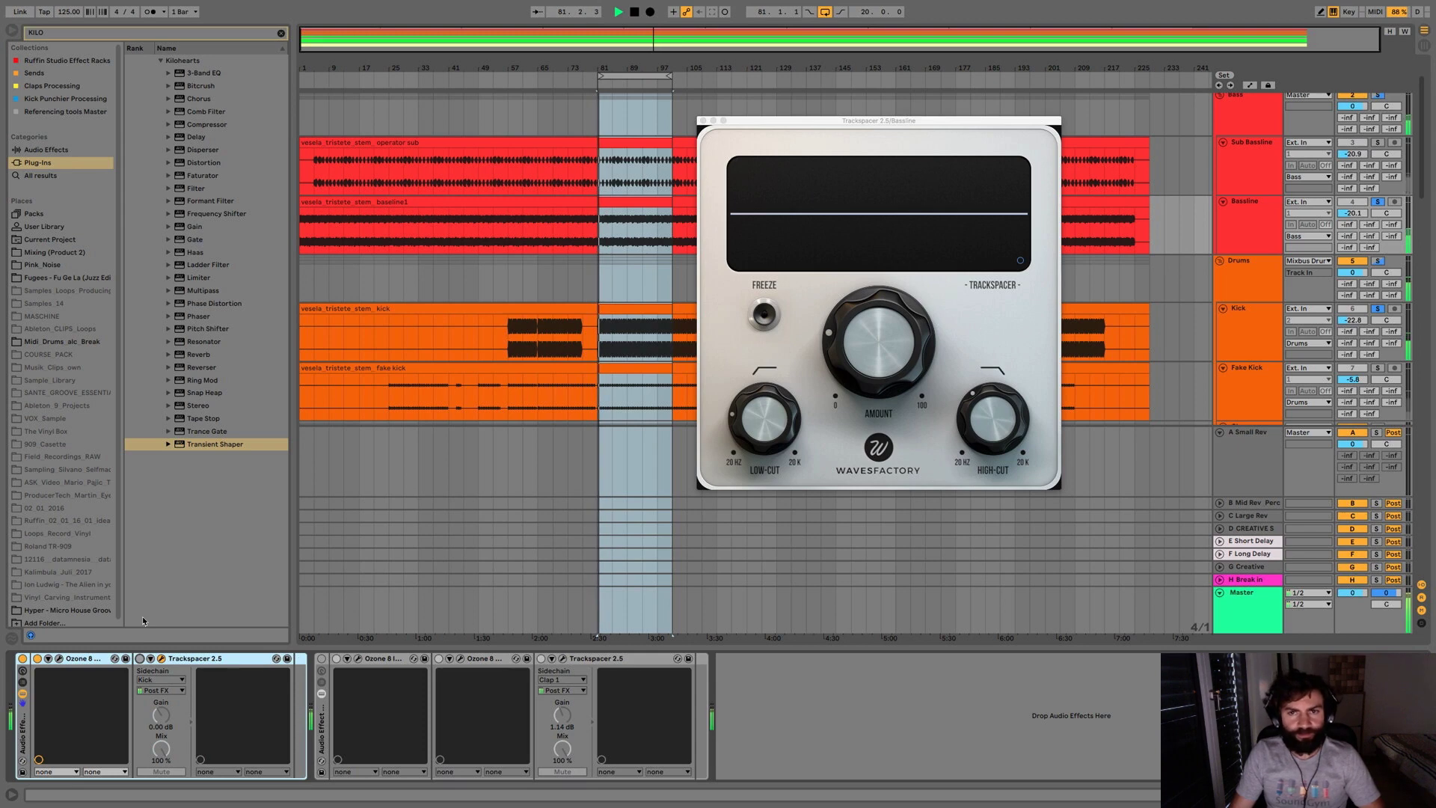
pyautogui.press('space')
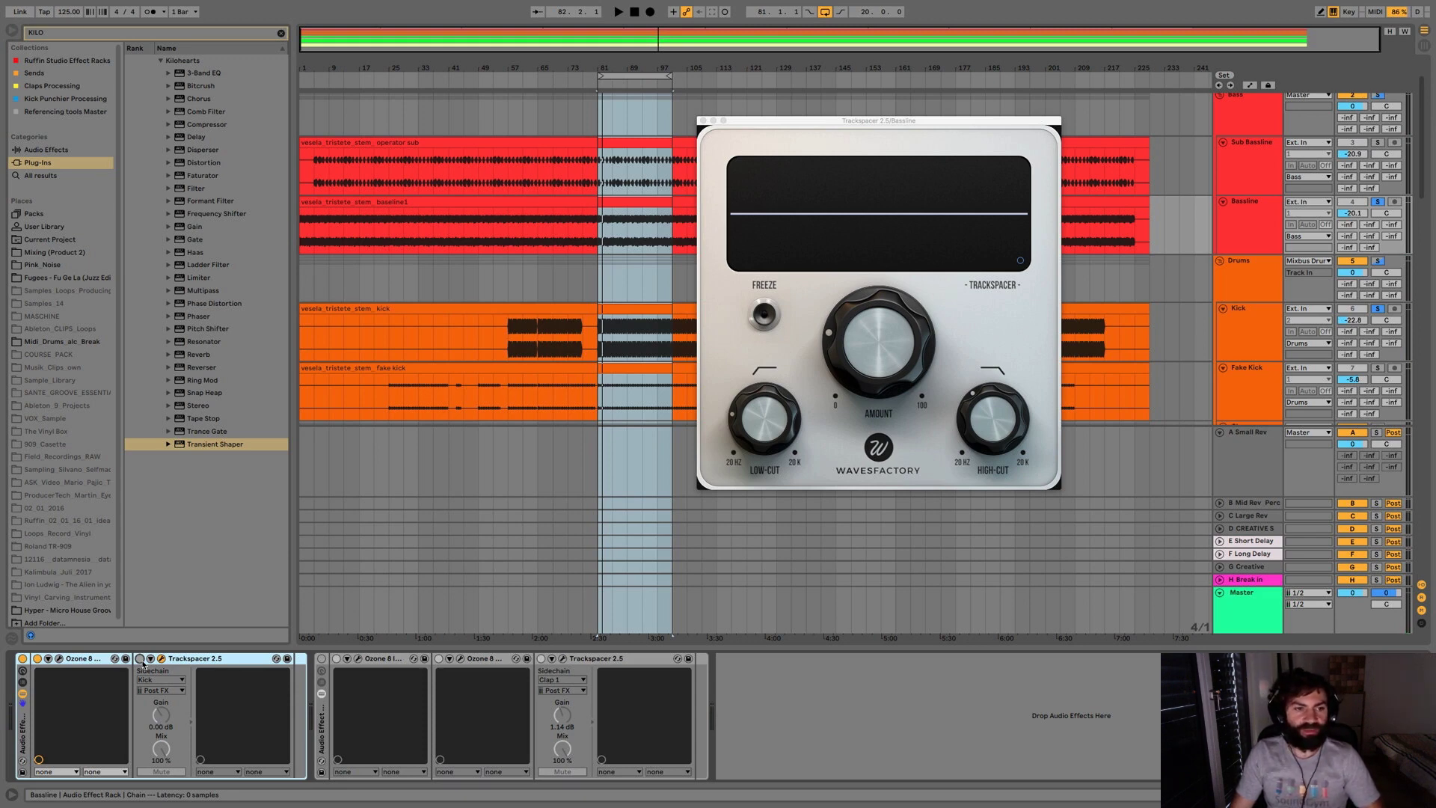
pyautogui.press('space')
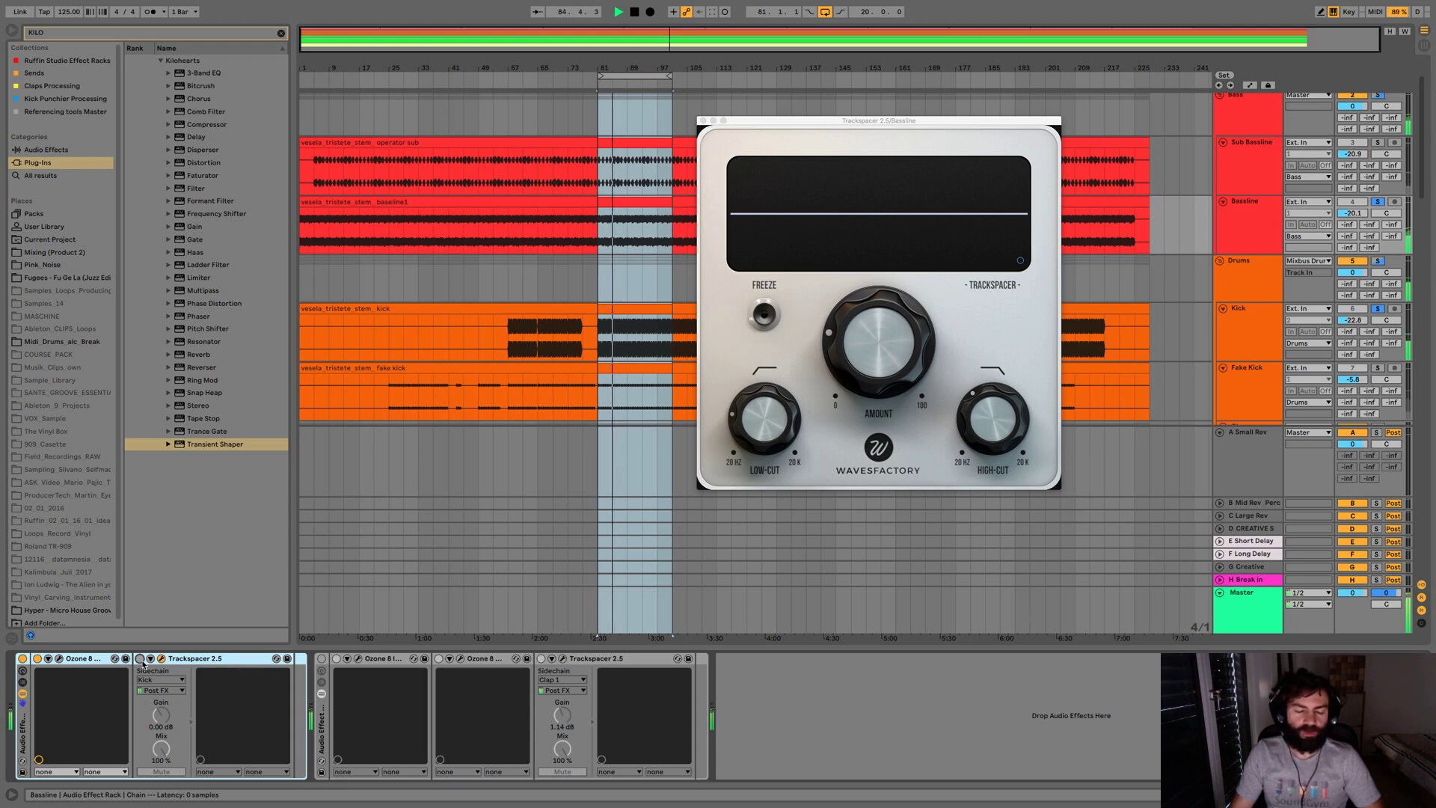
pyautogui.click(141, 660)
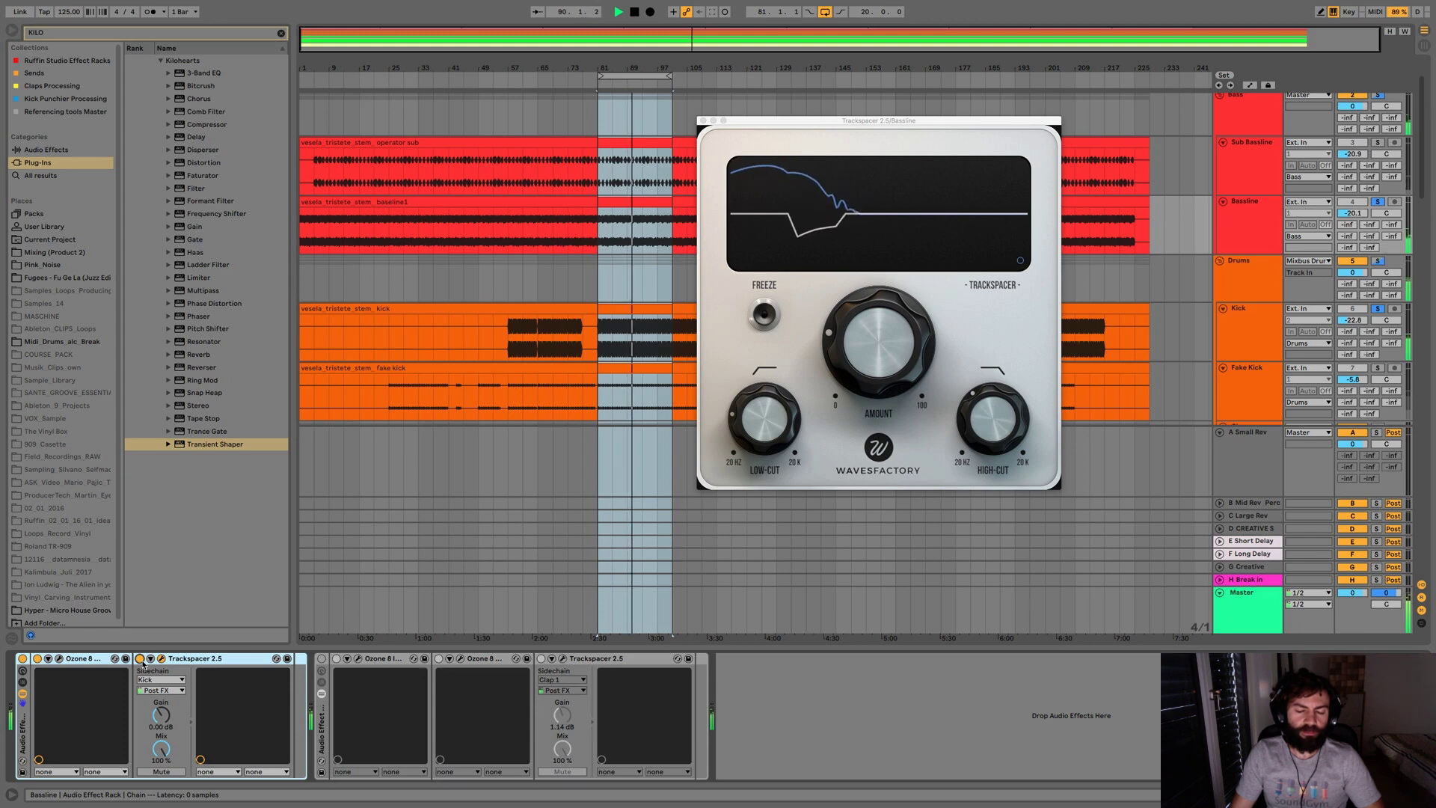
pyautogui.click(141, 661)
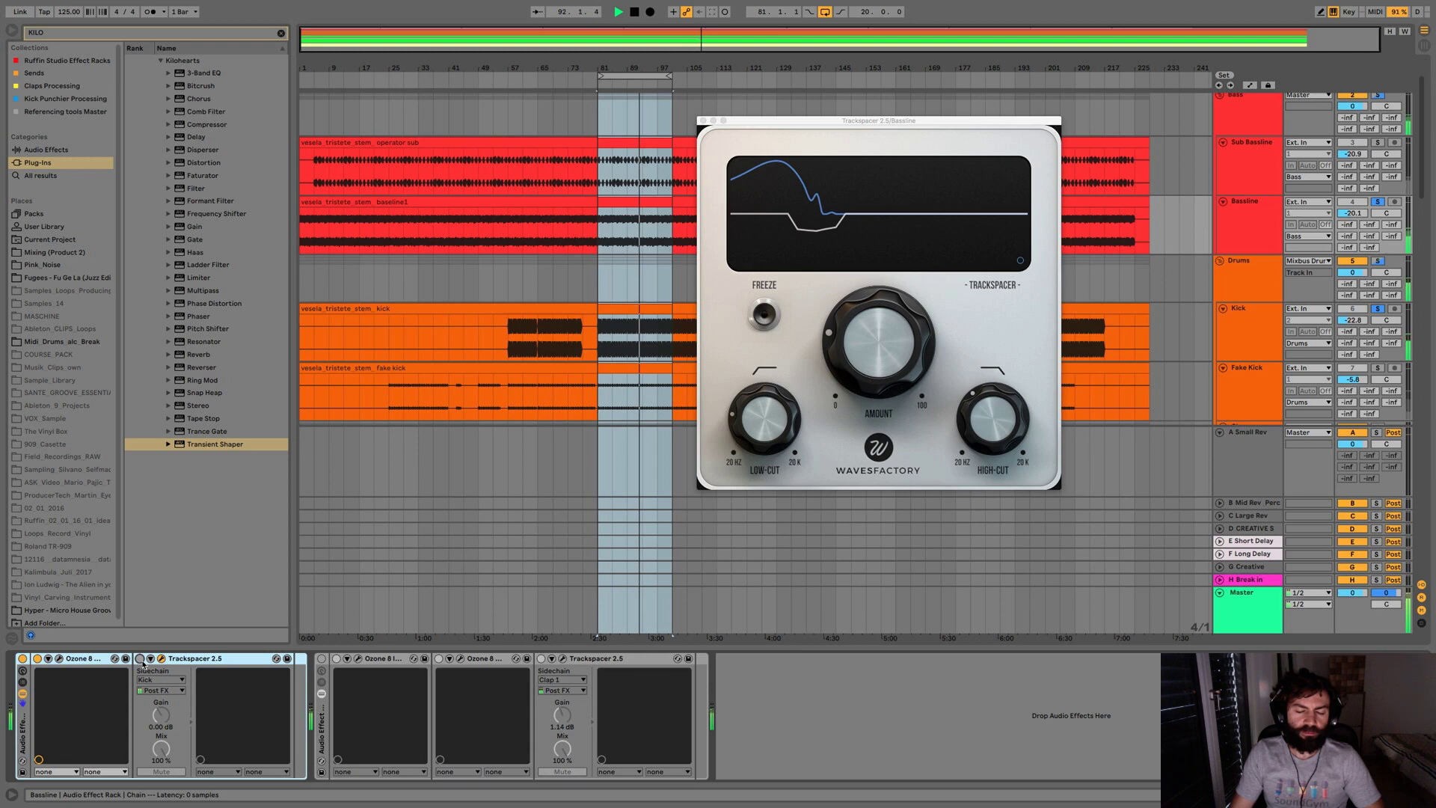
pyautogui.click(140, 659)
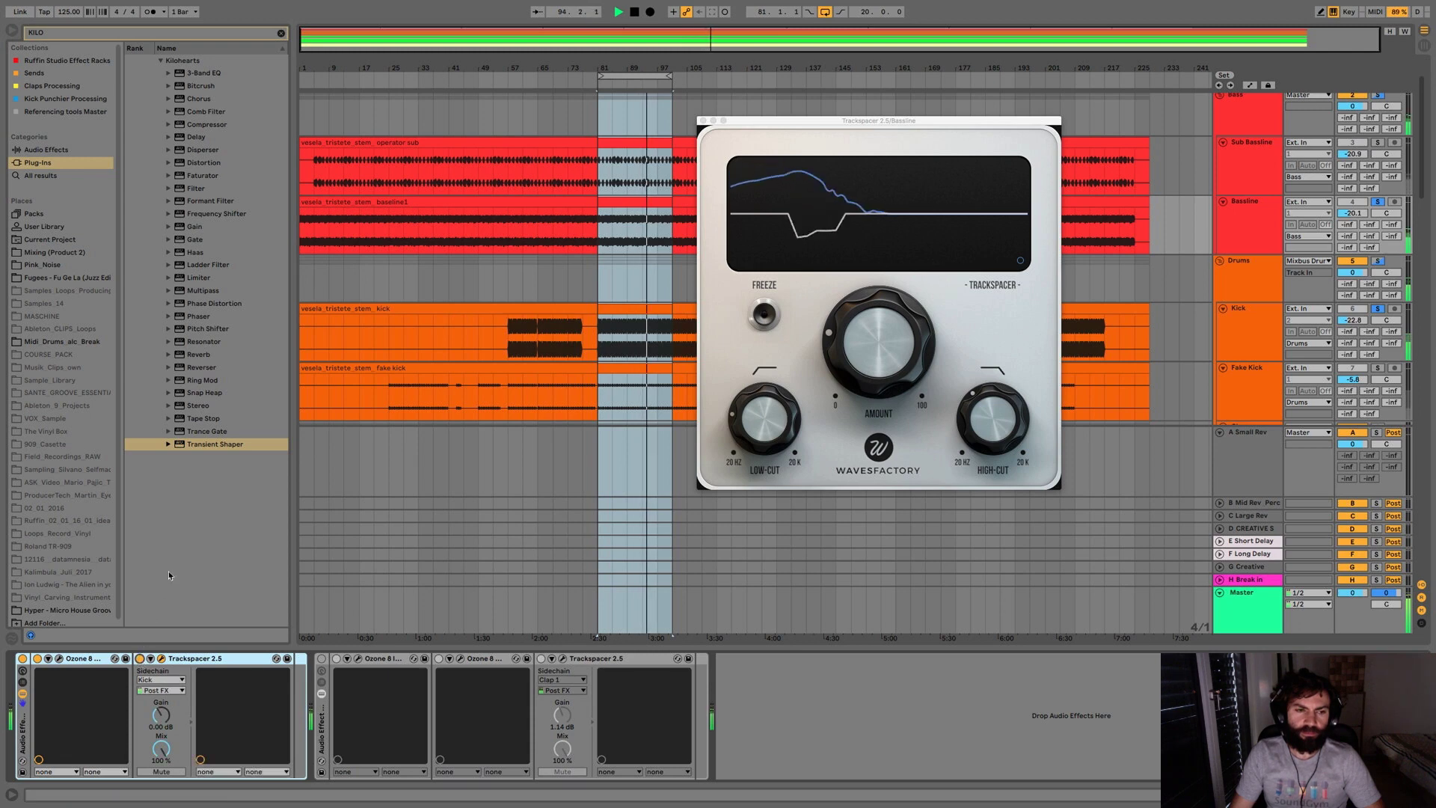
# Step: Raise the Trackspacer amount to 23.2 % and compare it against the bypassed ducking
pyautogui.click(904, 373)
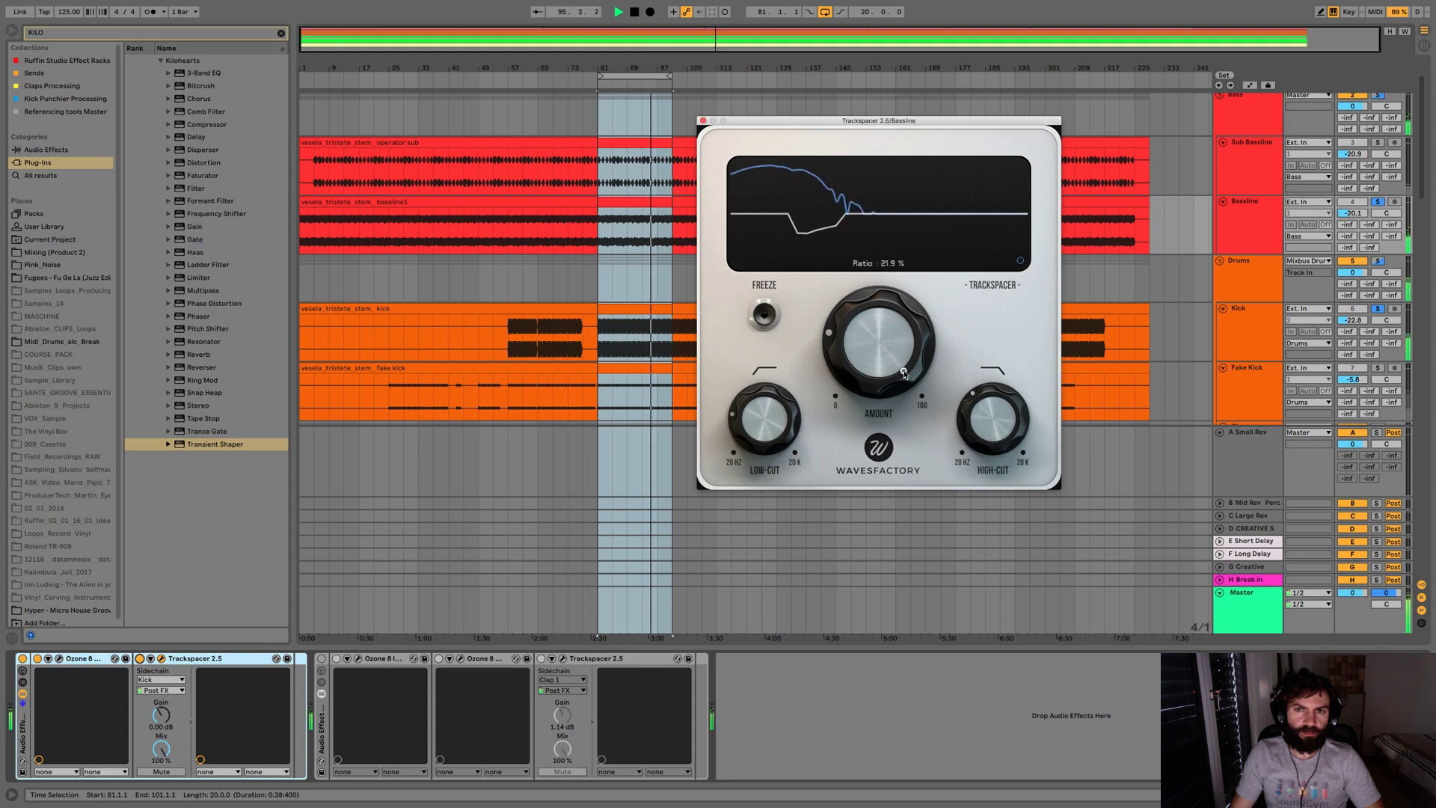
pyautogui.moveTo(904, 373); pyautogui.dragTo(904, 369)
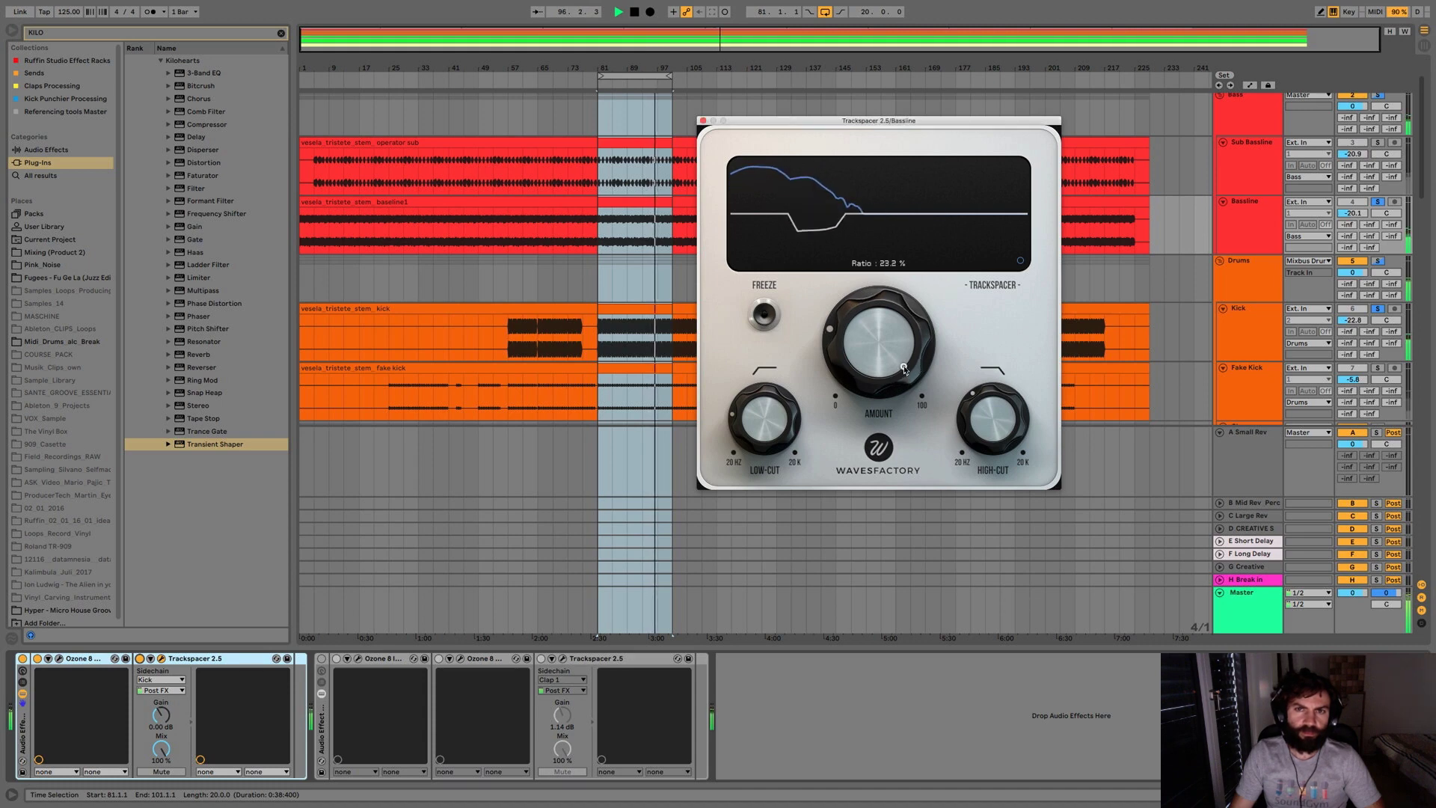
pyautogui.click(139, 658)
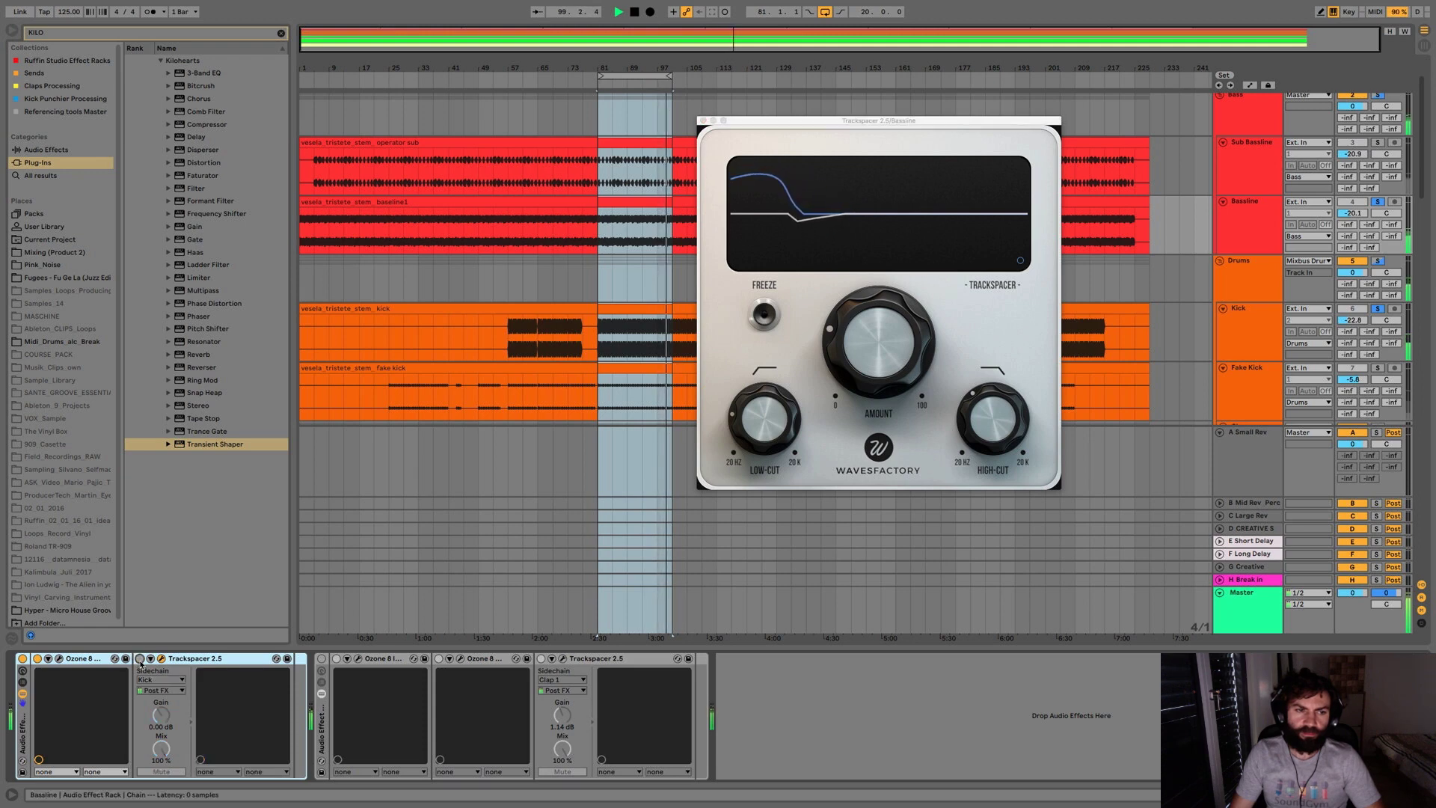
pyautogui.click(139, 658)
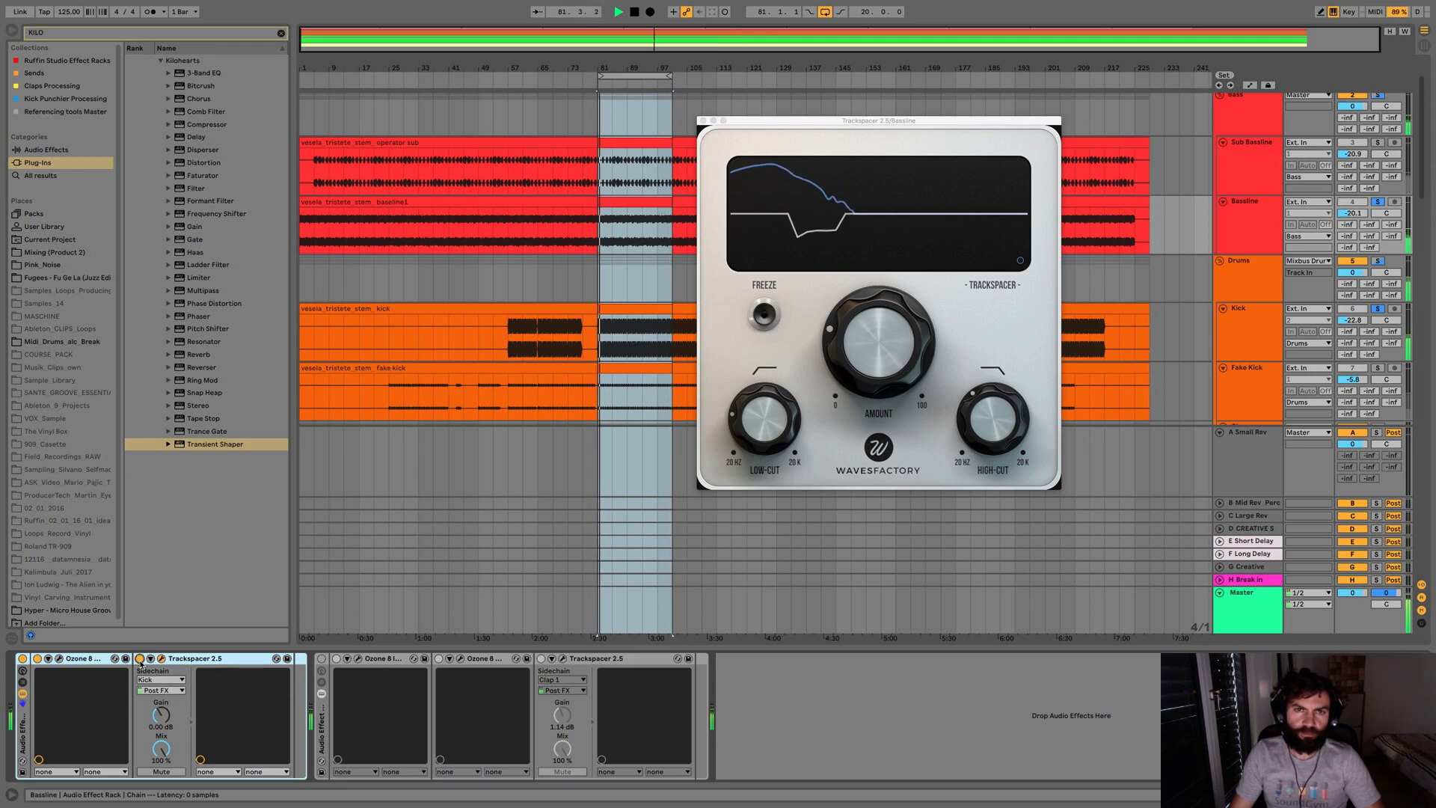
pyautogui.press('space')
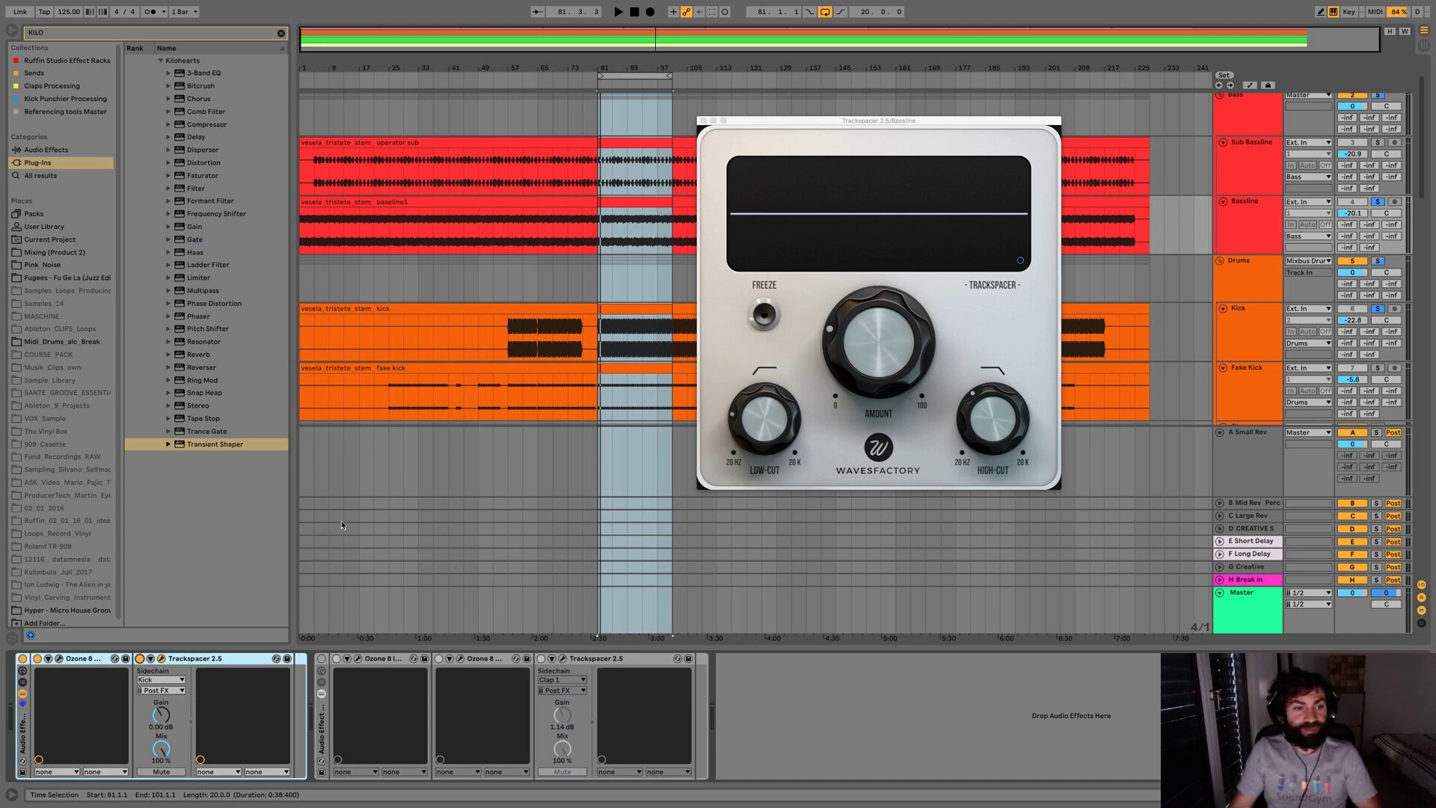
# Step: Raise the Trackspacer low-cut frequency to about 95 Hz
pyautogui.click(757, 423)
pyautogui.moveTo(775, 423); pyautogui.dragTo(776, 419)
pyautogui.scroll(3, 761, 425)
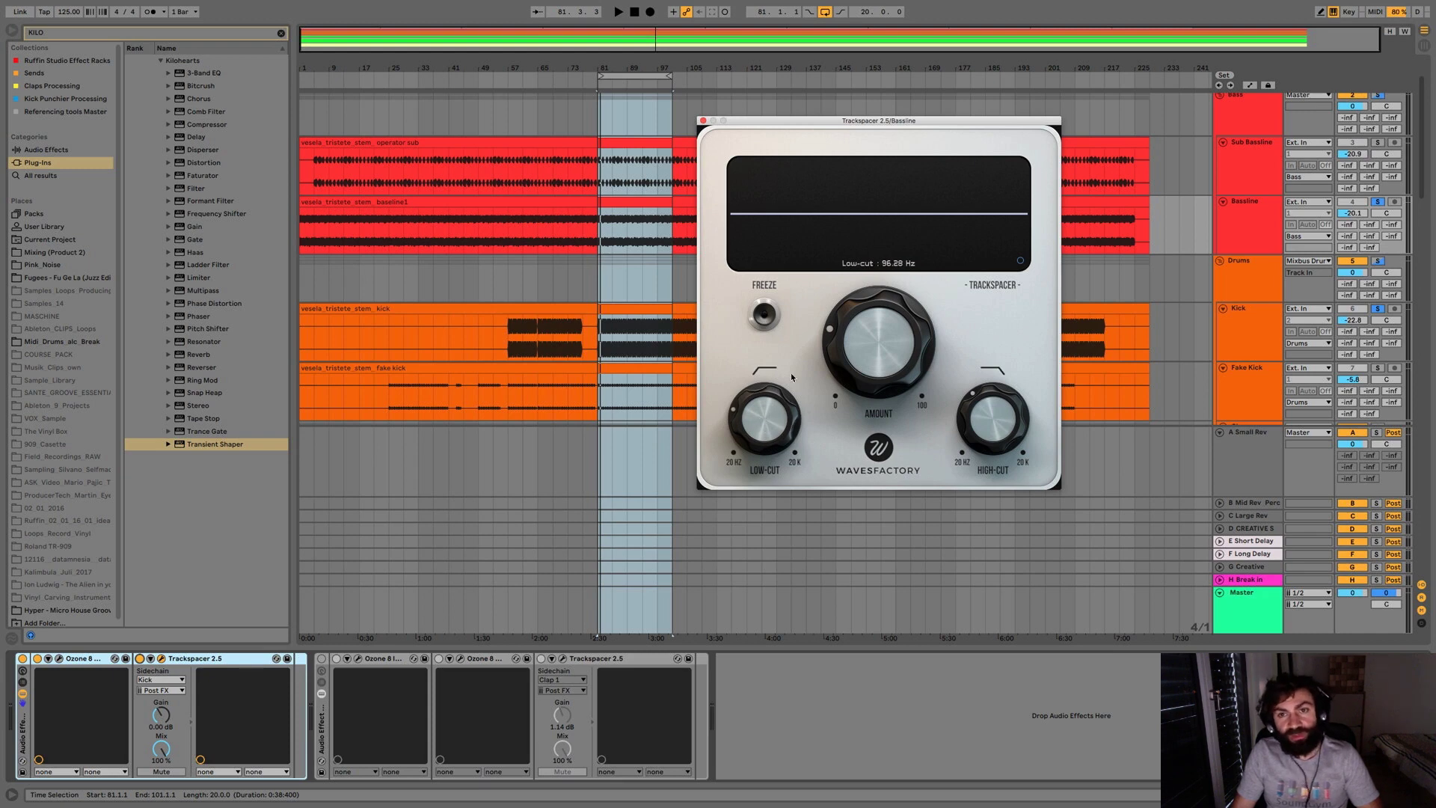
pyautogui.moveTo(966, 409)
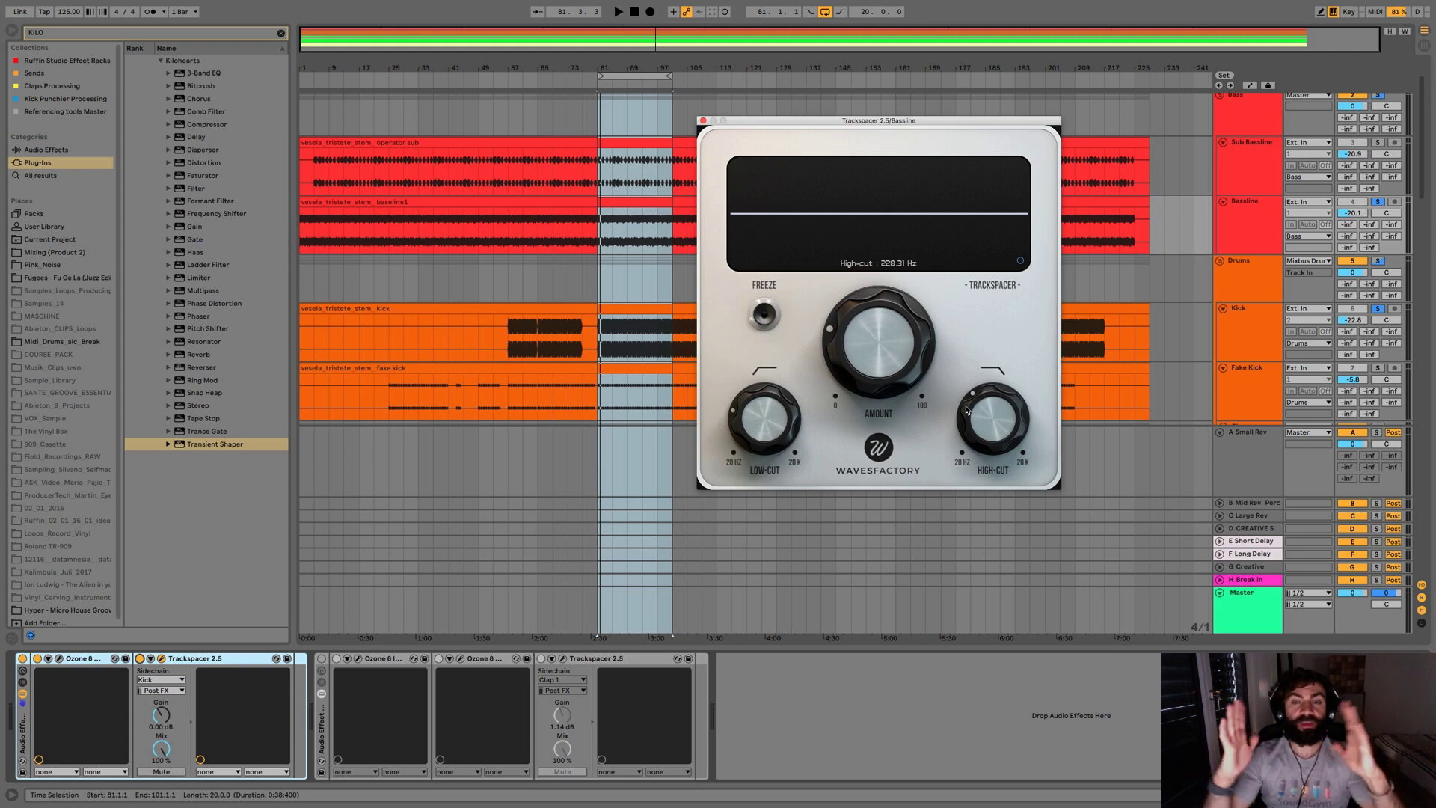
# Step: Trim the Trackspacer amount to 22.9 % and A/B the ducking during playback
pyautogui.moveTo(899, 317)
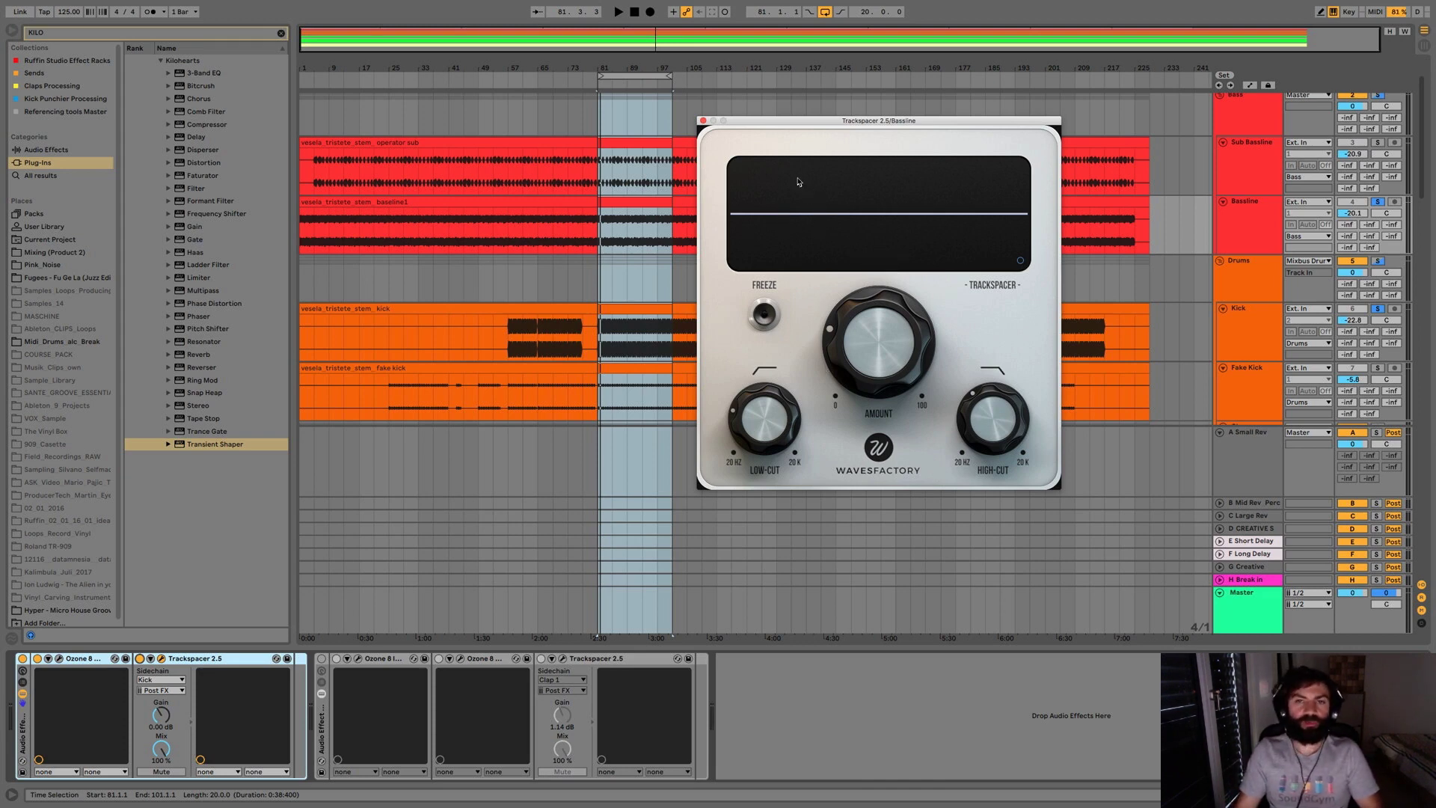
pyautogui.press('space')
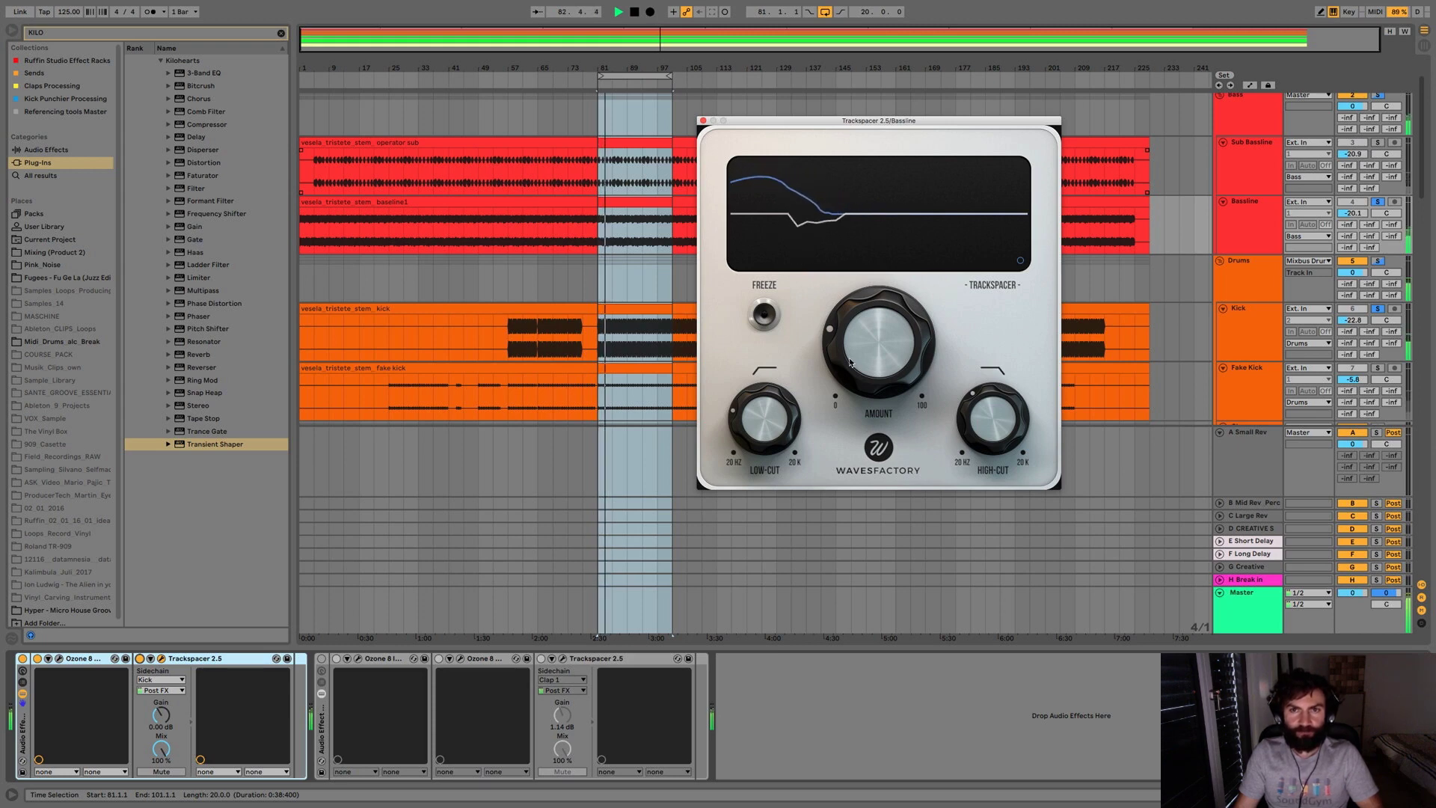
pyautogui.scroll(-1, 860, 364)
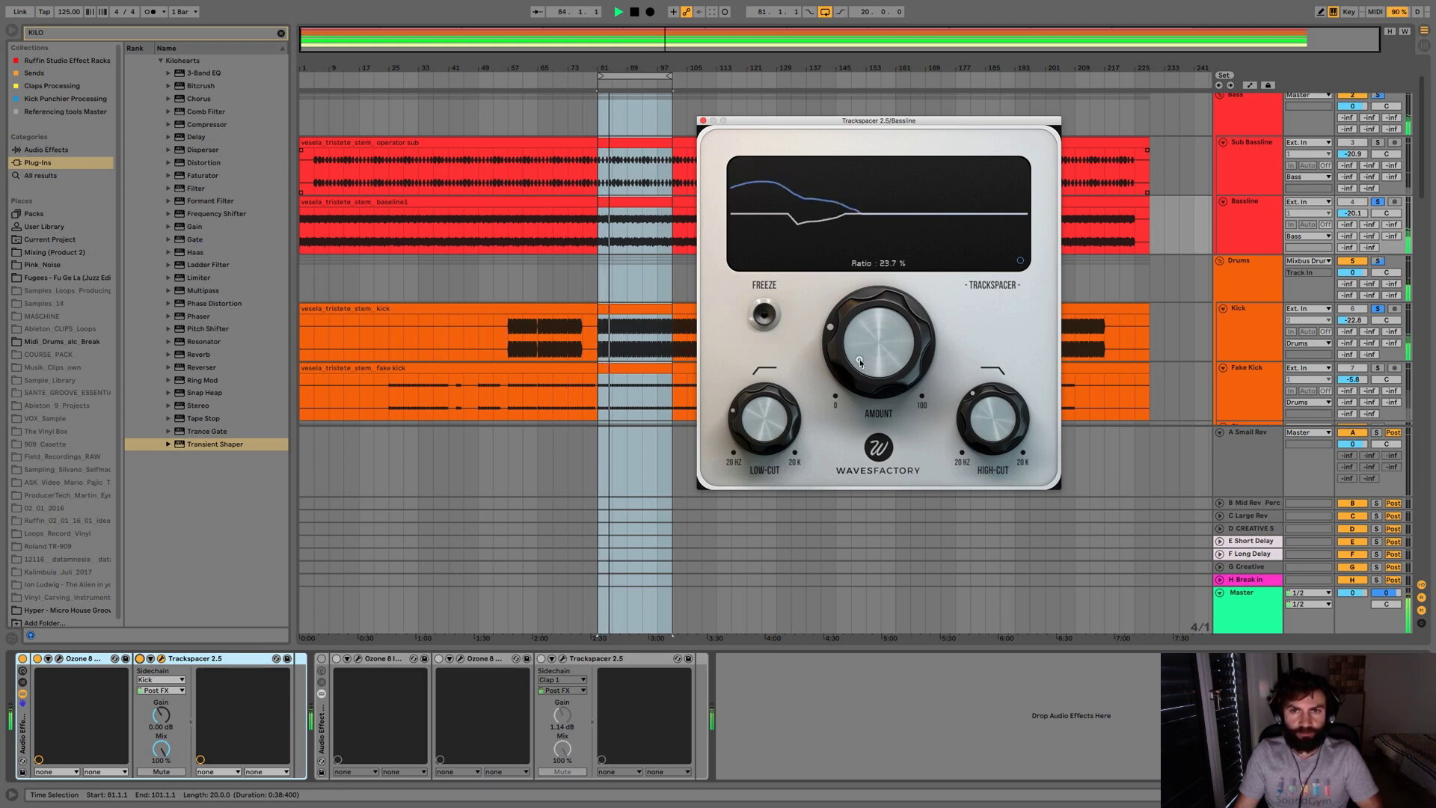
pyautogui.click(140, 658)
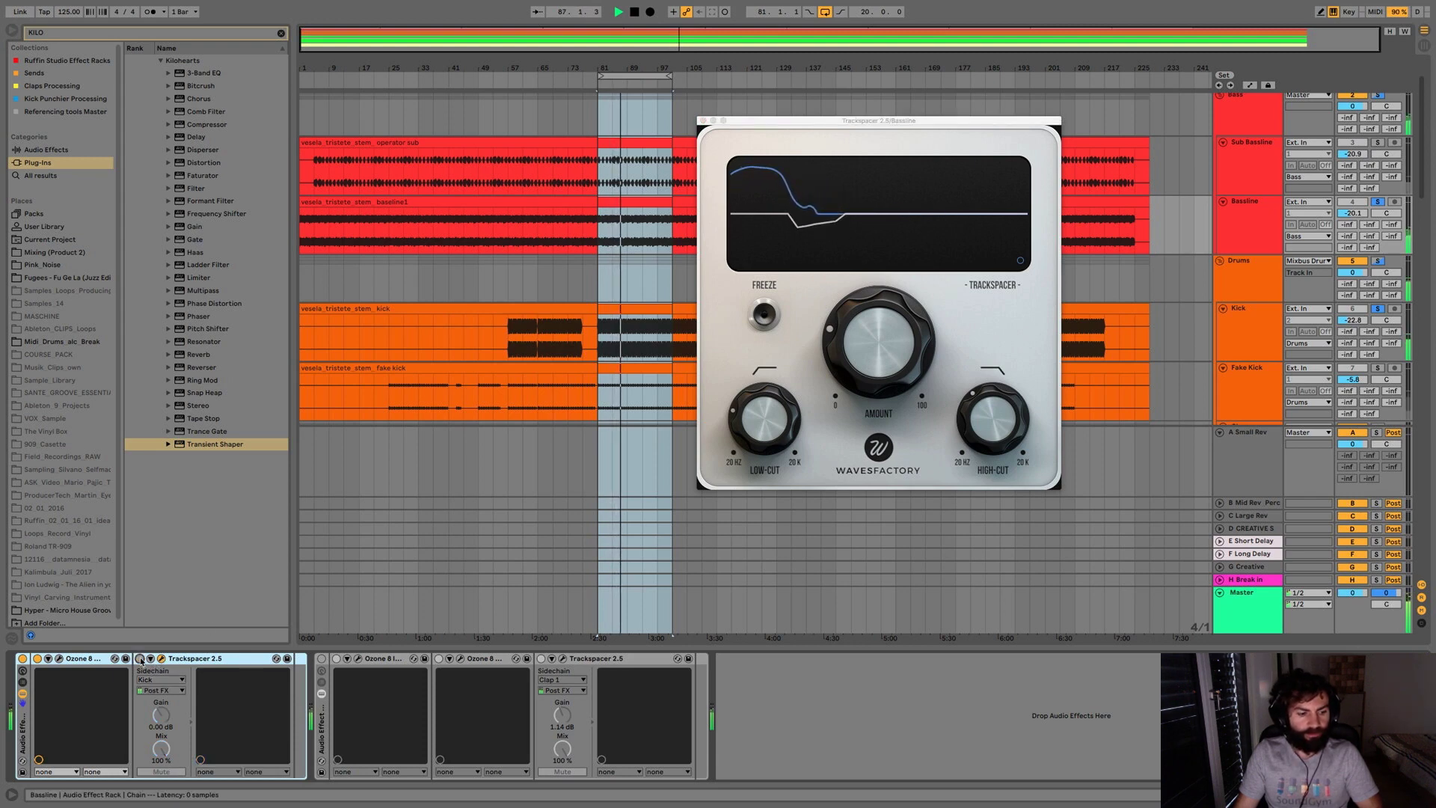
pyautogui.click(140, 658)
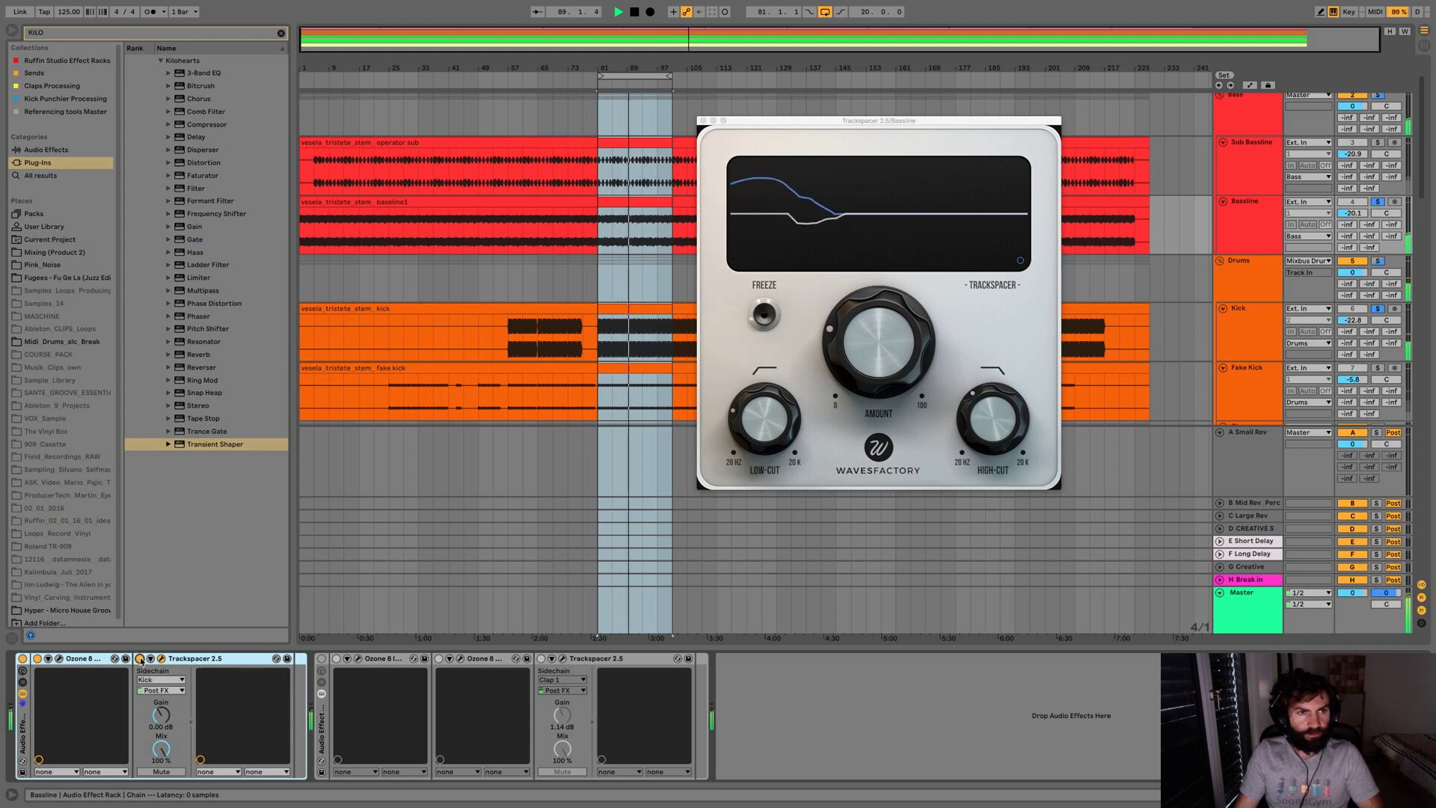
pyautogui.press('space')
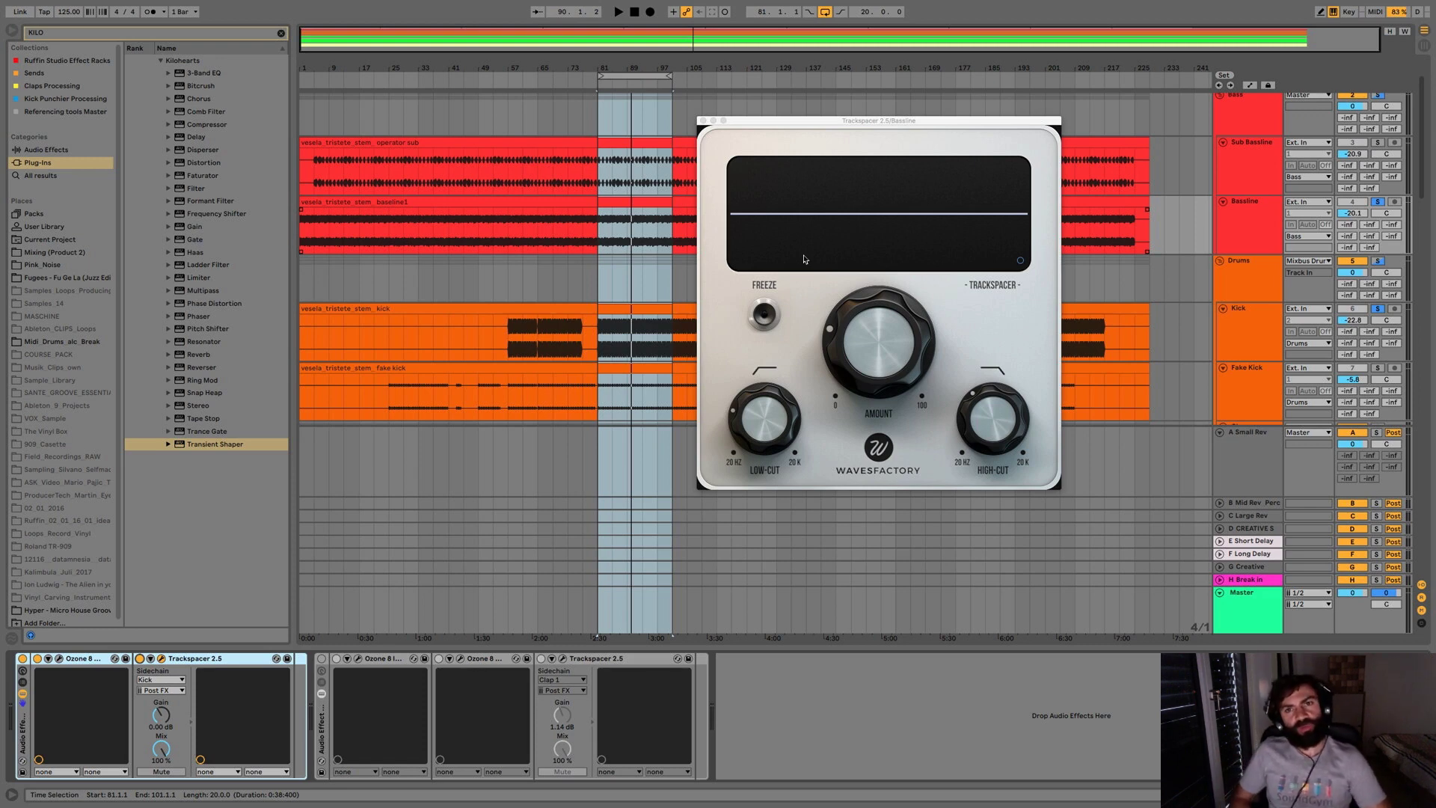
# Step: A/B the Bassline's Trackspacer ducking over the loop, then check its amount at 21.2 %
pyautogui.press('space')
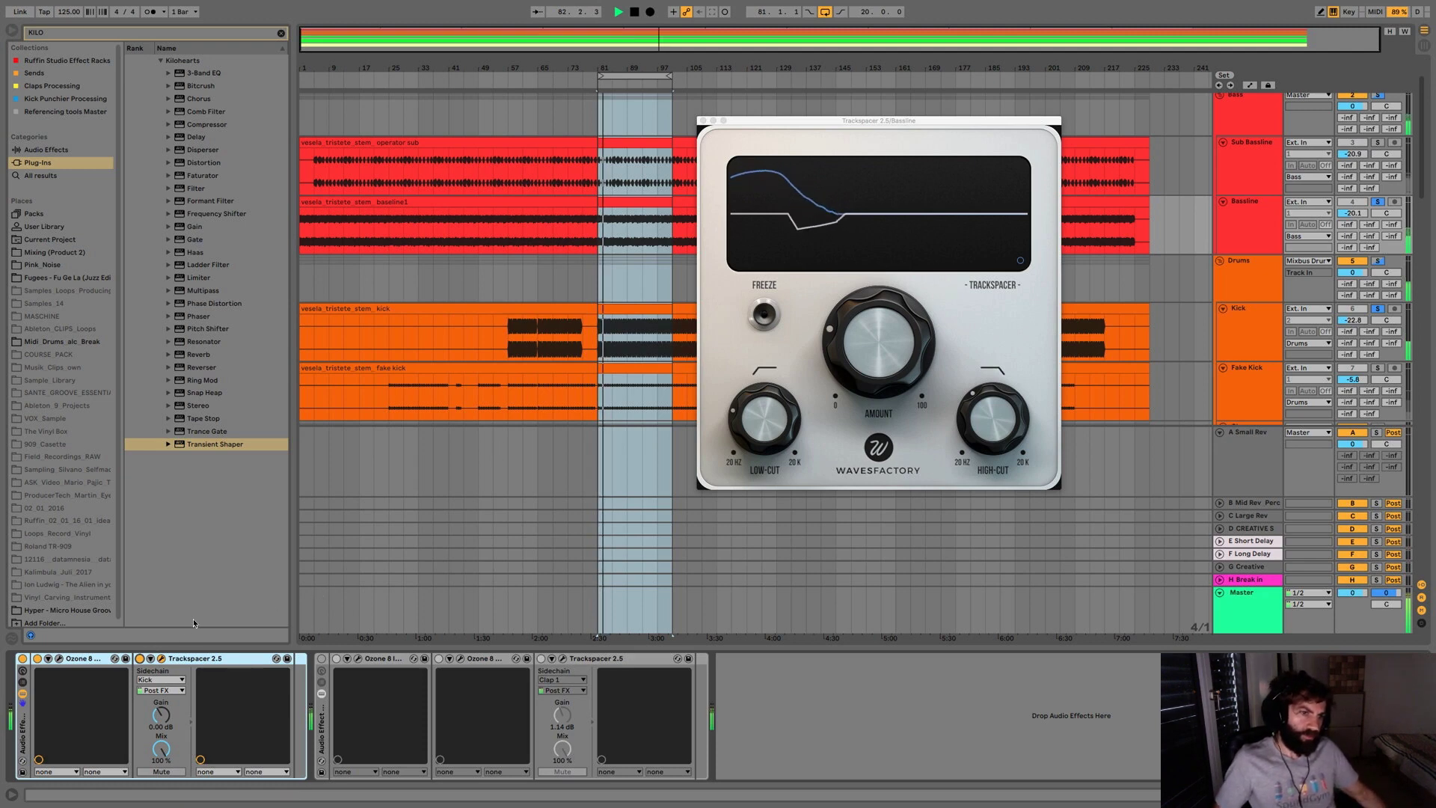
pyautogui.click(139, 659)
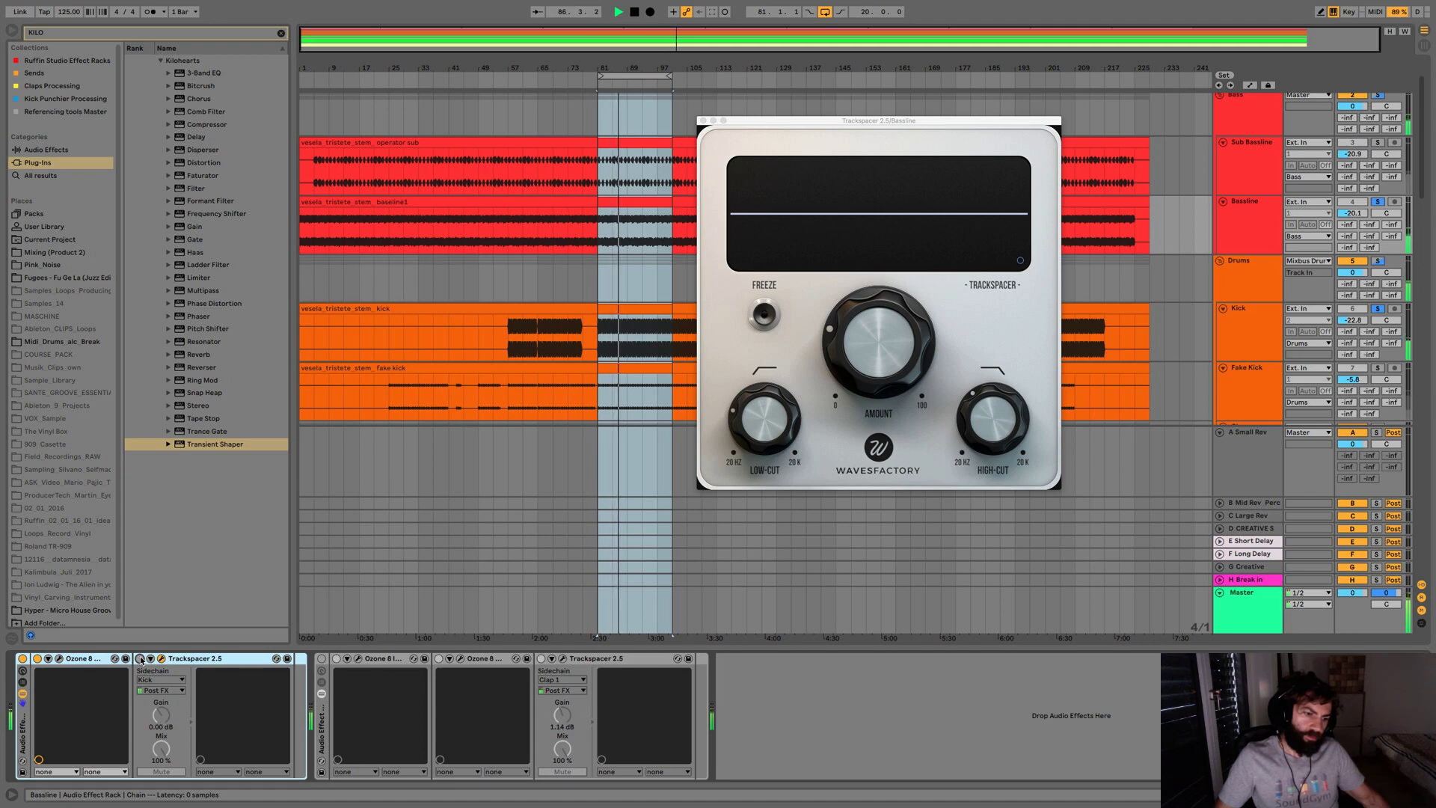
pyautogui.click(140, 659)
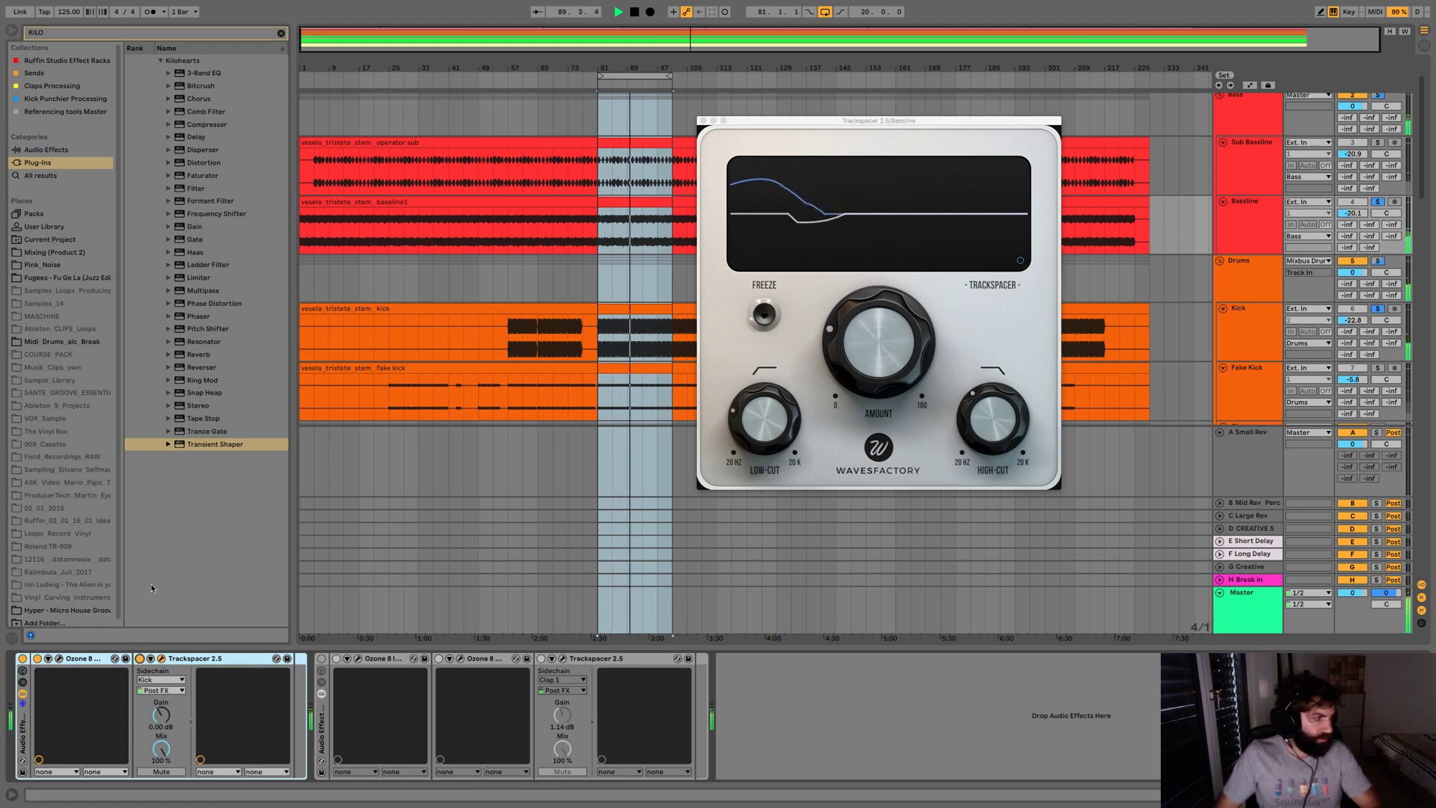
pyautogui.press('space')
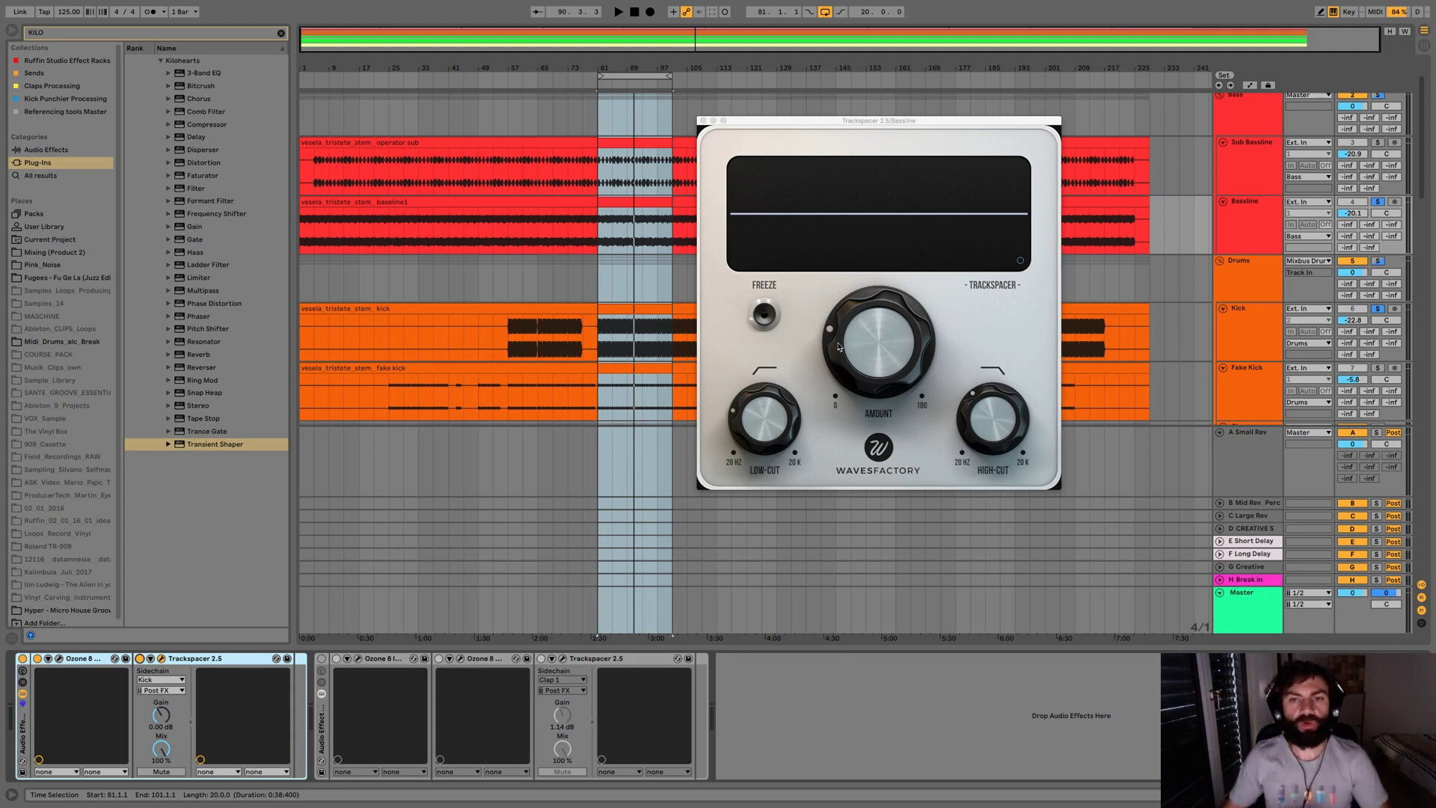
pyautogui.click(869, 338)
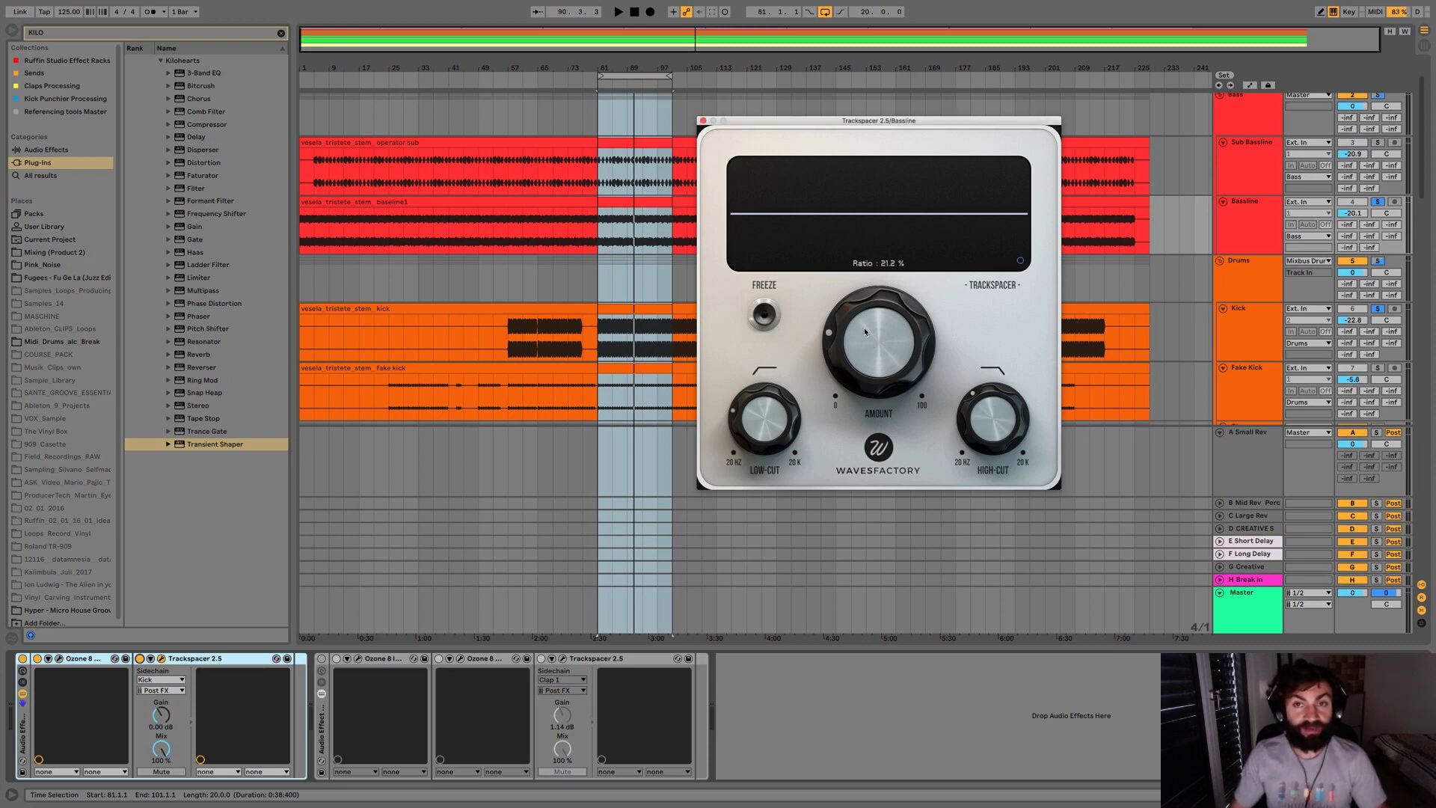
# Step: Close the Trackspacer window, start the loop and open the Kick's Transient Shaper
pyautogui.click(703, 121)
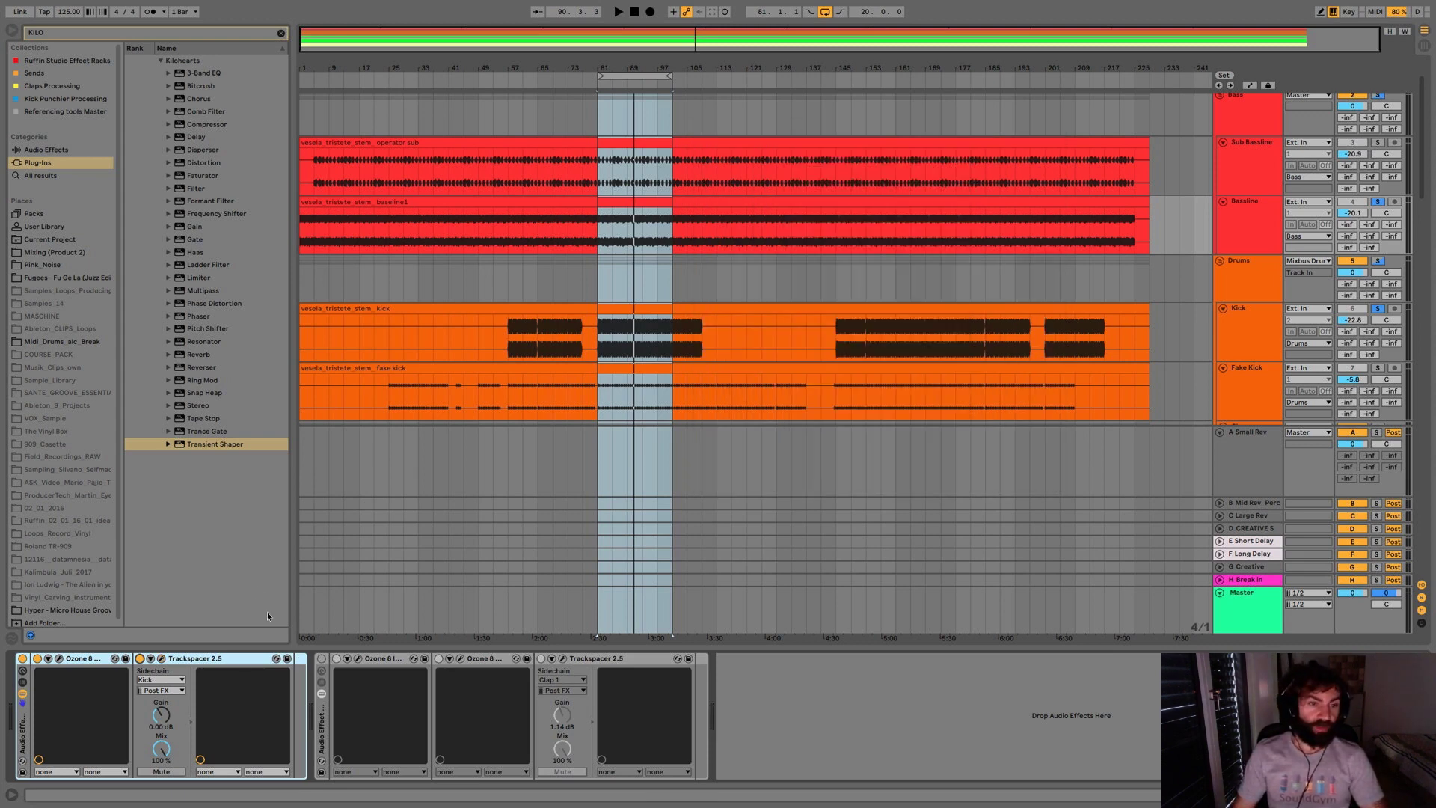
pyautogui.press('space')
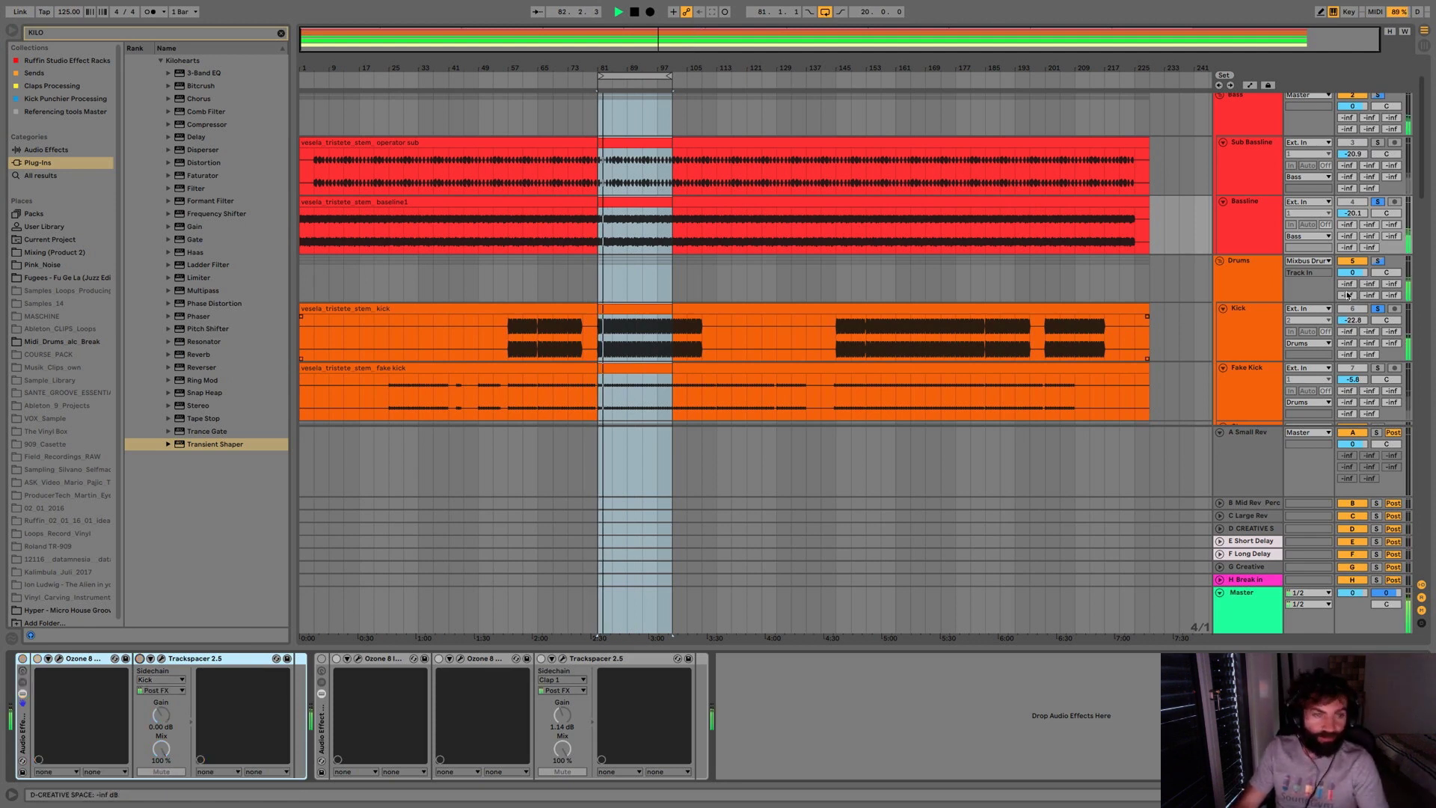
pyautogui.click(1260, 317)
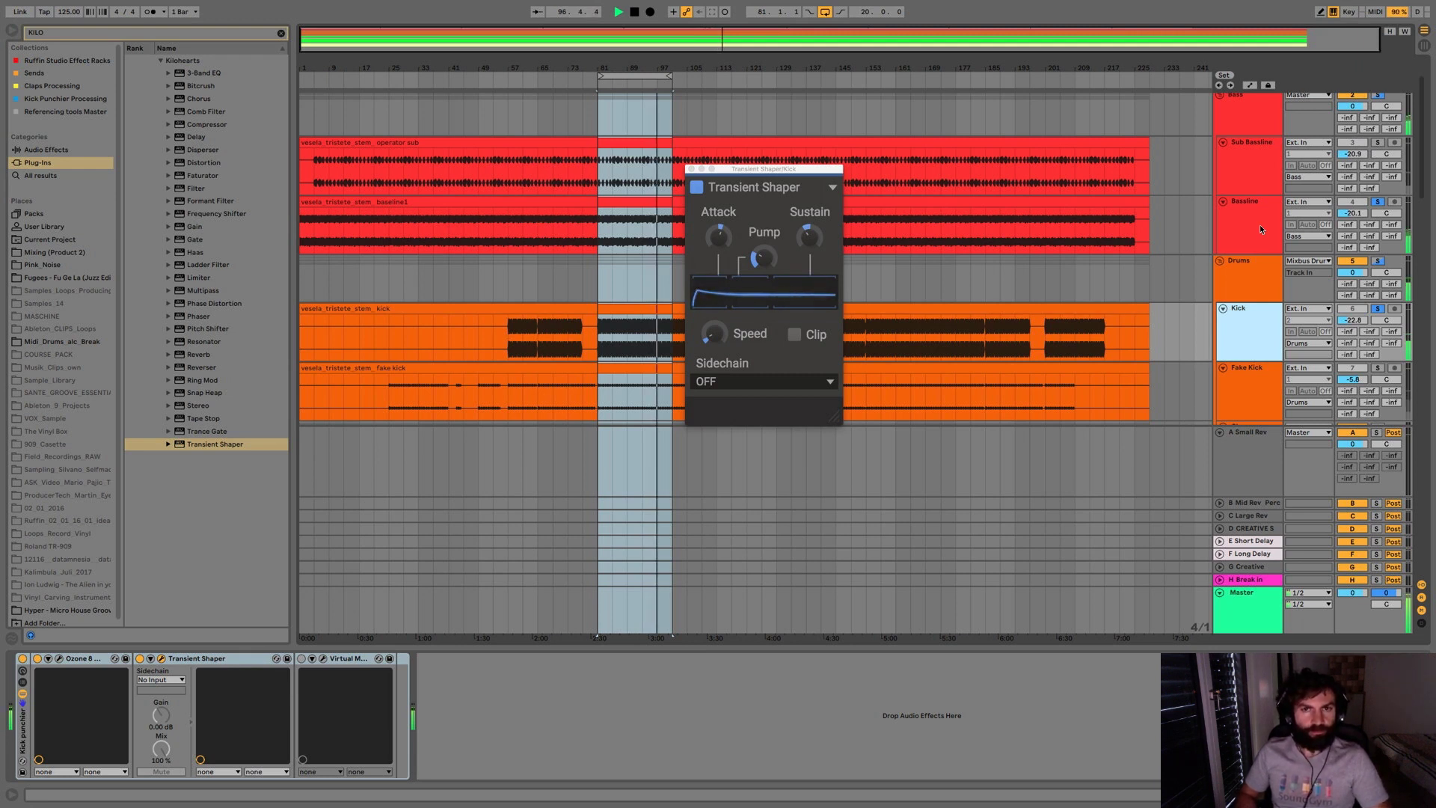
# Step: Stop playback, close the Transient Shaper window and switch on the Kick's Virtual Mix Rack
pyautogui.press('space')
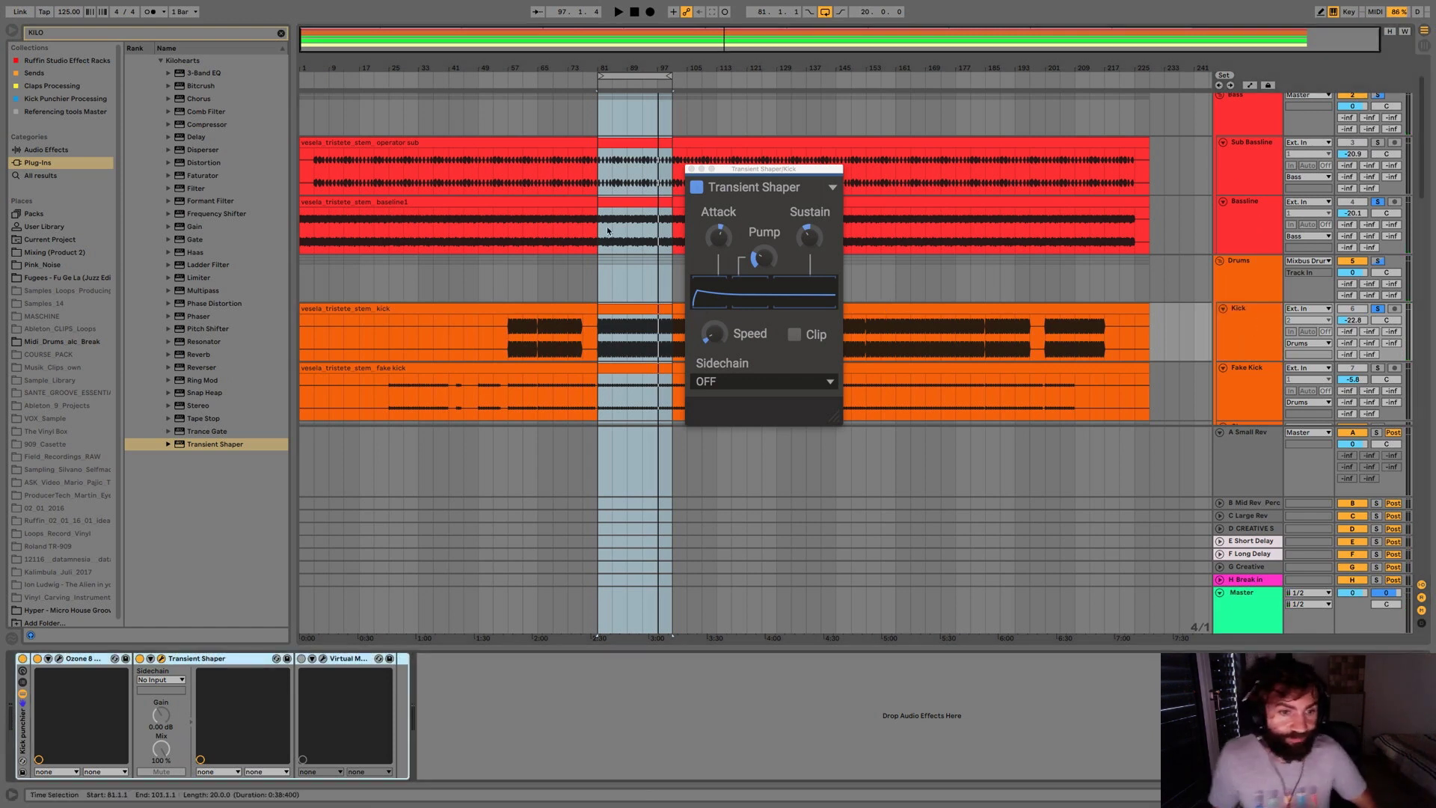
pyautogui.click(690, 169)
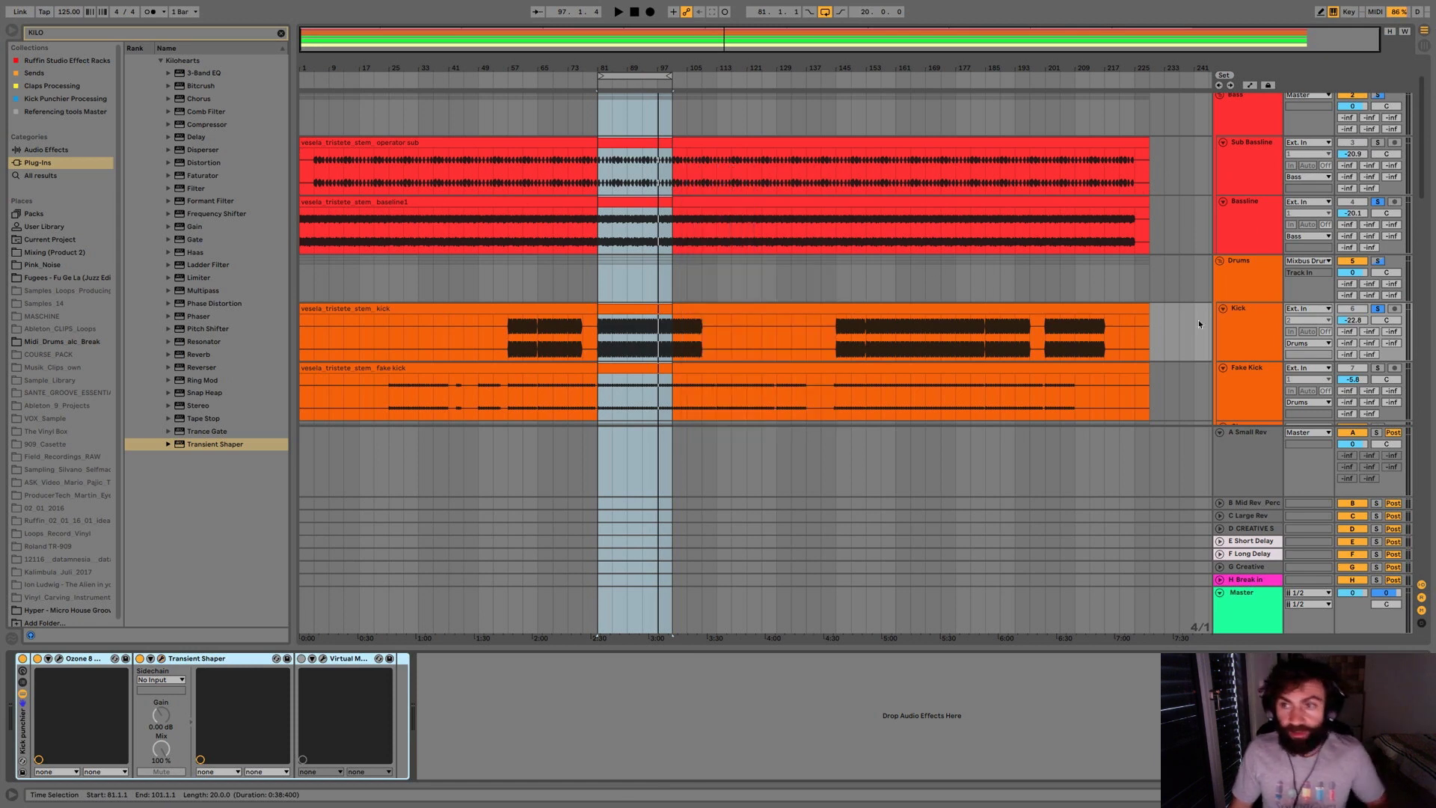
pyautogui.click(1242, 333)
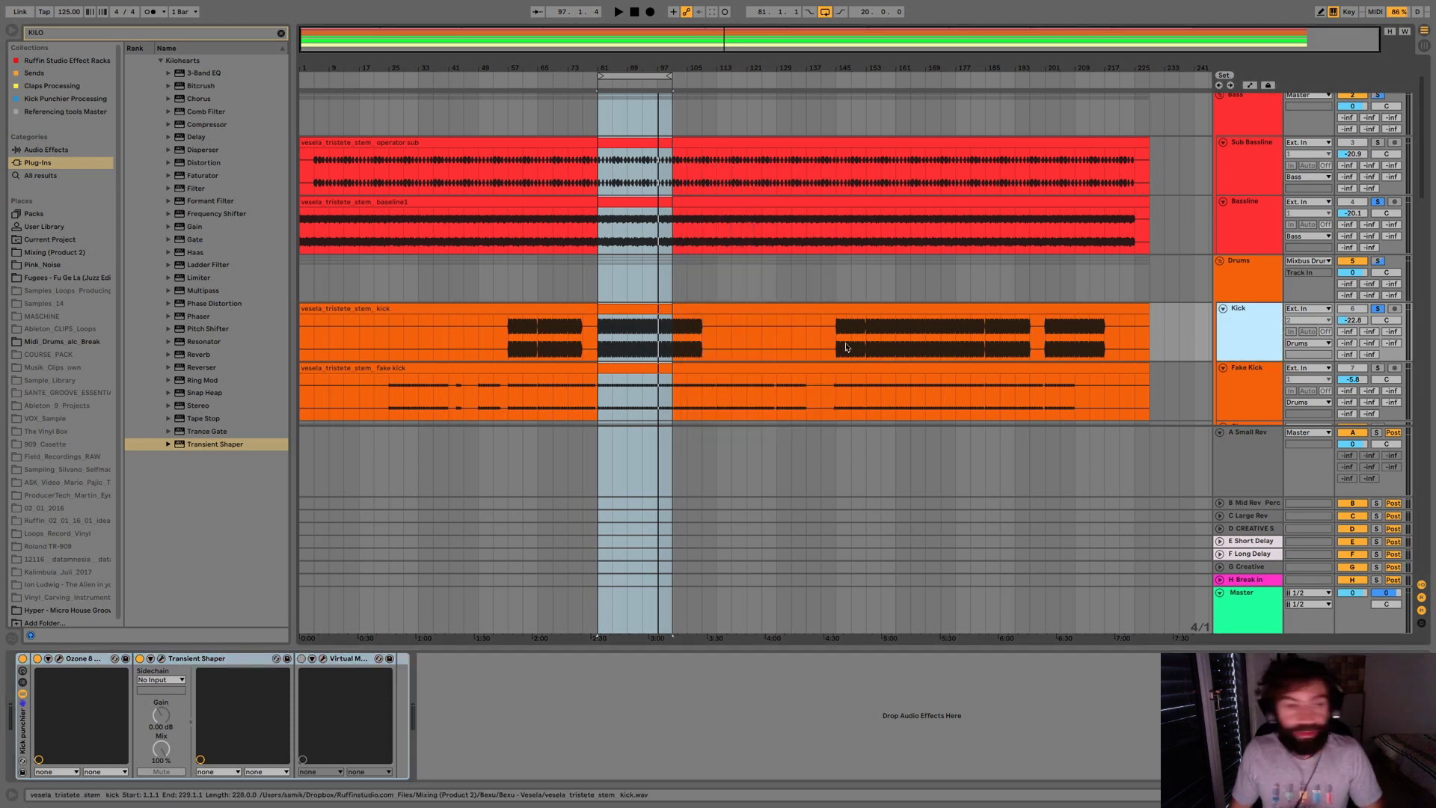
pyautogui.click(302, 658)
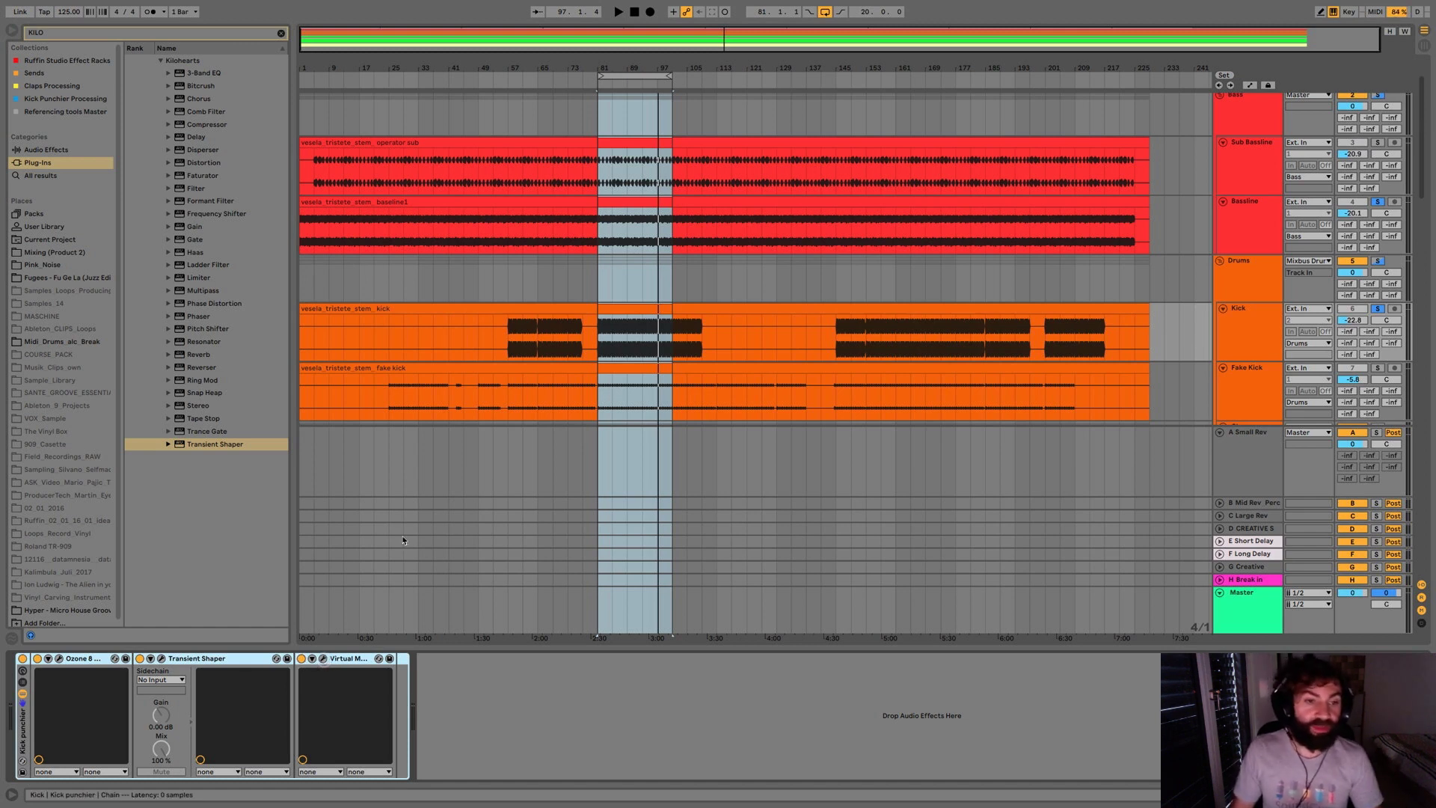
# Step: Open the Virtual Mix Rack plug-in window and move it to the upper left
pyautogui.press('super+alt+p')
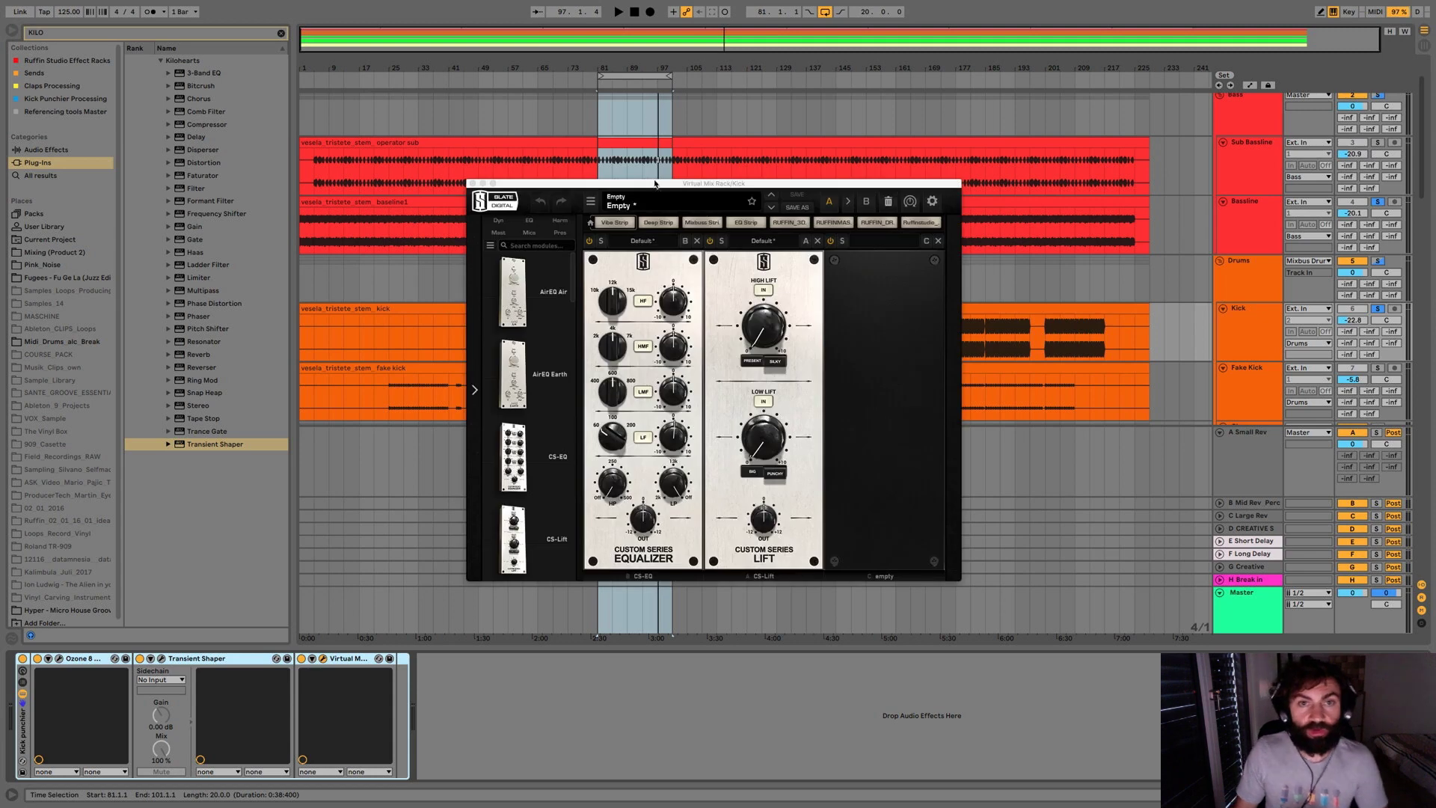
pyautogui.moveTo(652, 182); pyautogui.dragTo(464, 102)
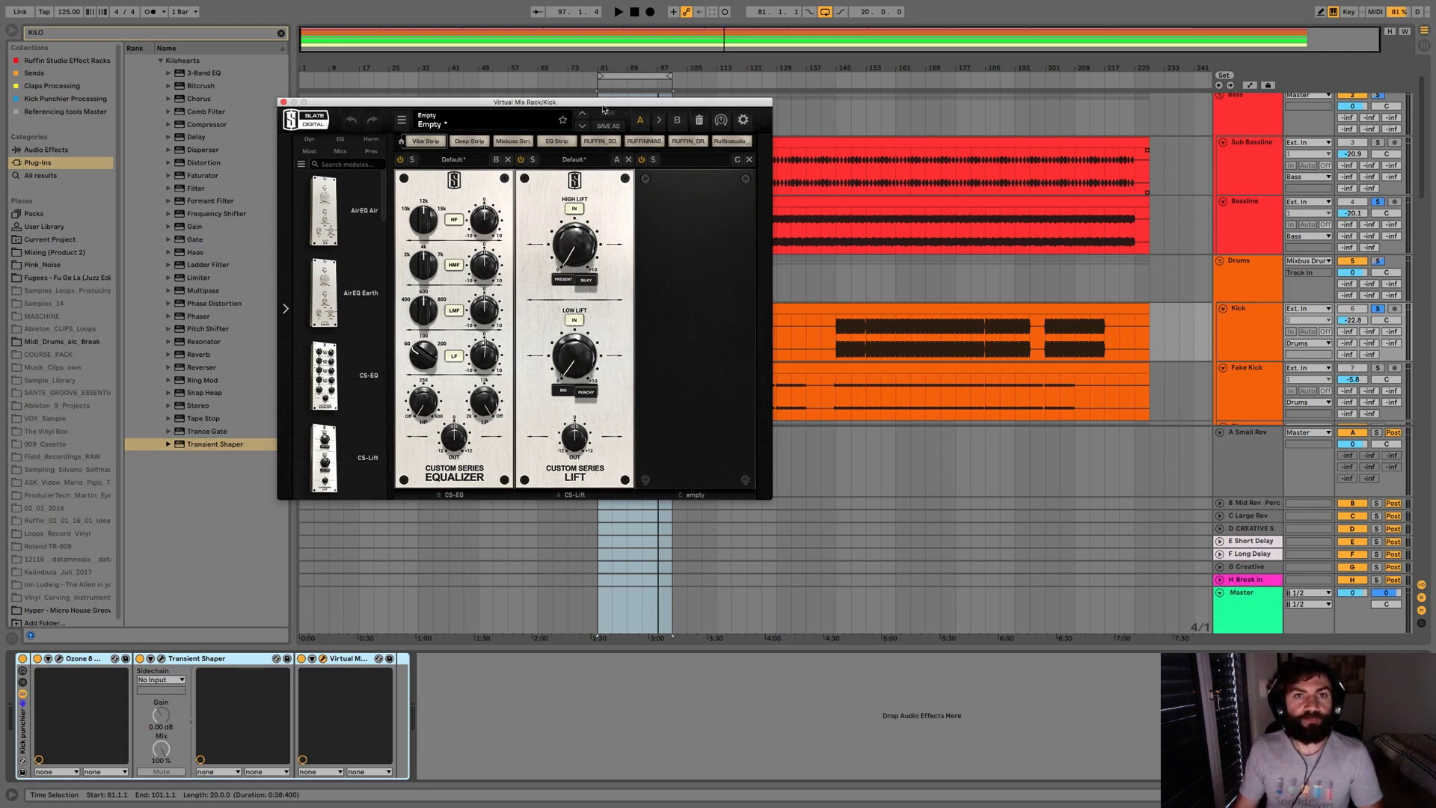
pyautogui.moveTo(603, 104); pyautogui.dragTo(487, 94)
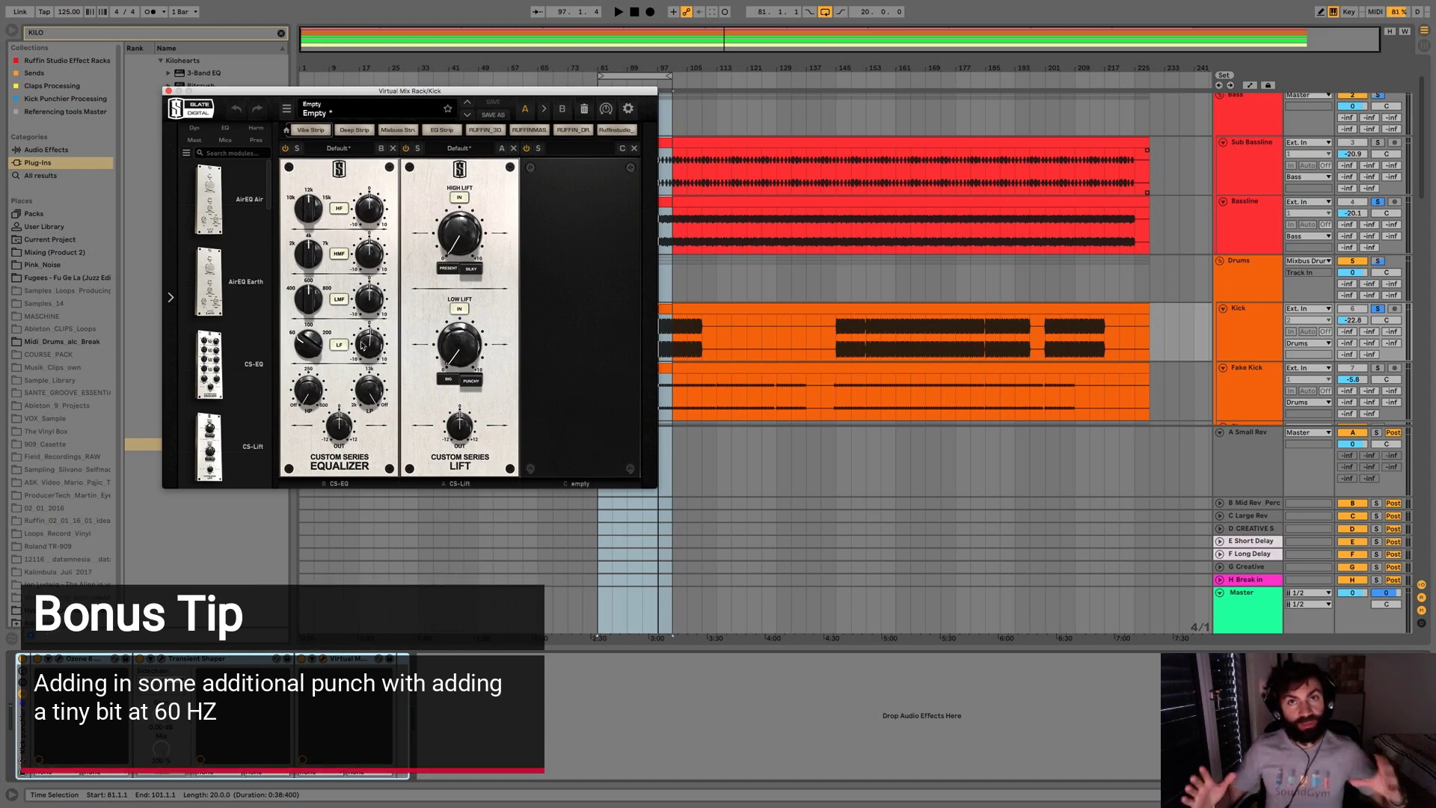
# Step: A/B the Virtual Mix Rack, turn CS-Lift off and engage the CS-EQ 60 Hz low-band boost
pyautogui.press('space')
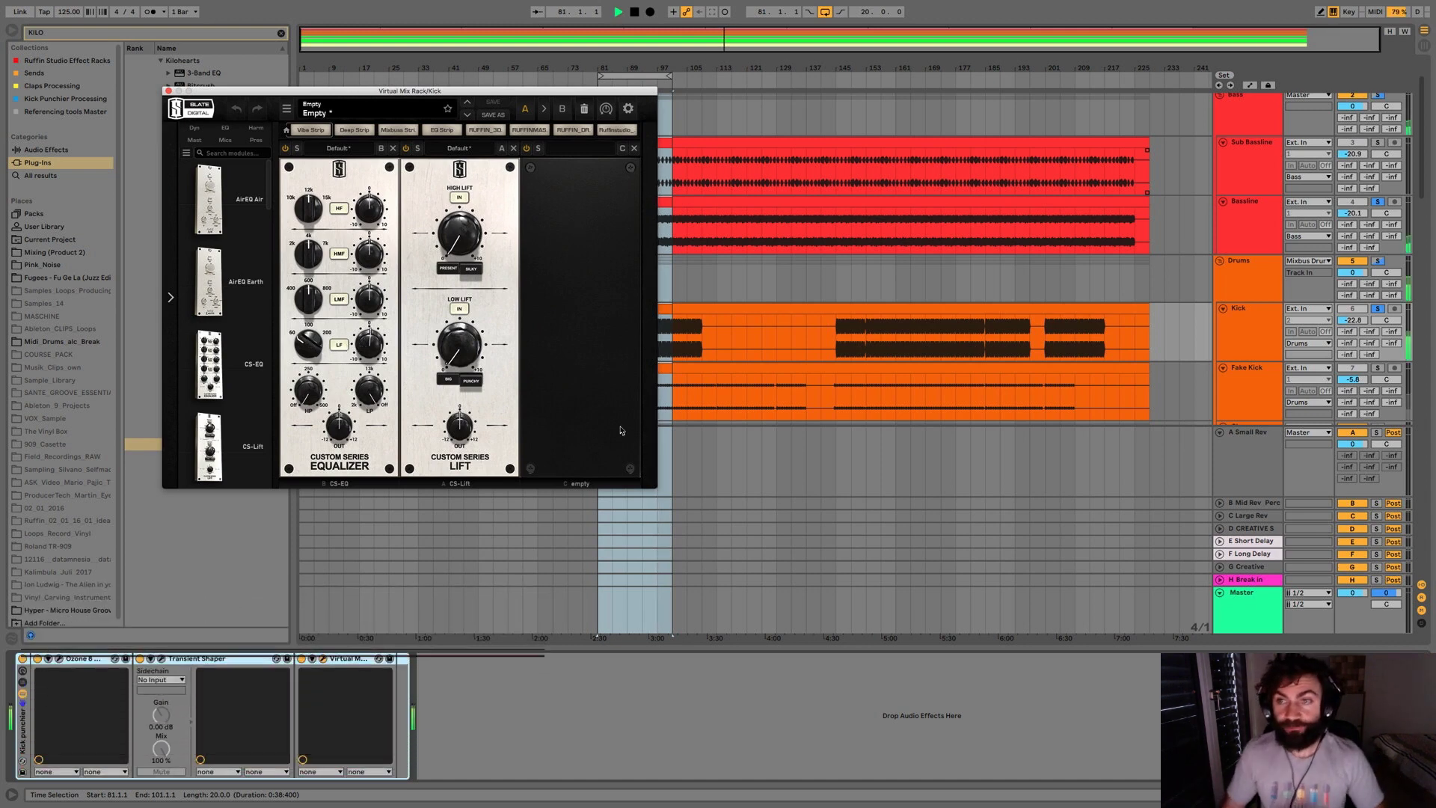
pyautogui.click(302, 659)
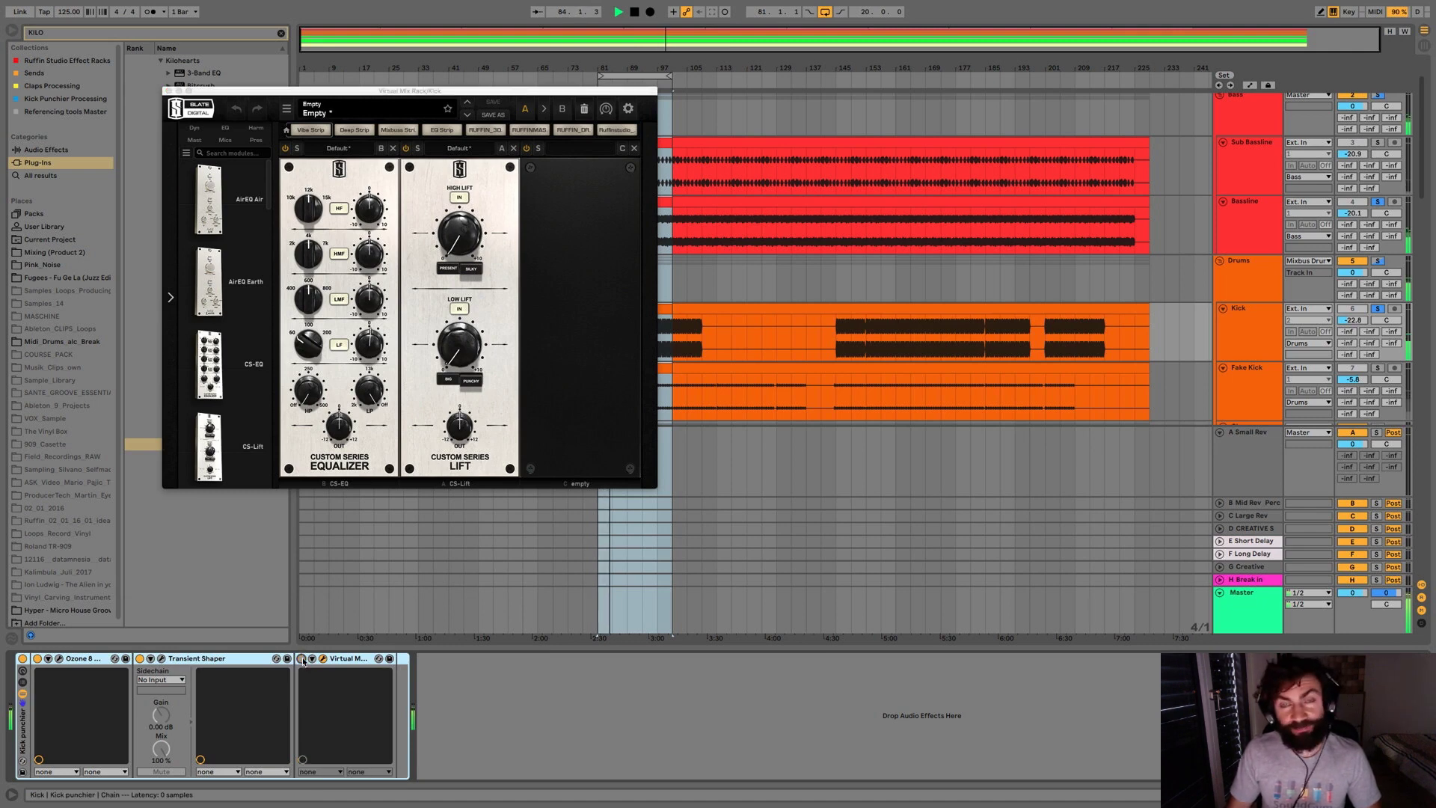
pyautogui.click(302, 659)
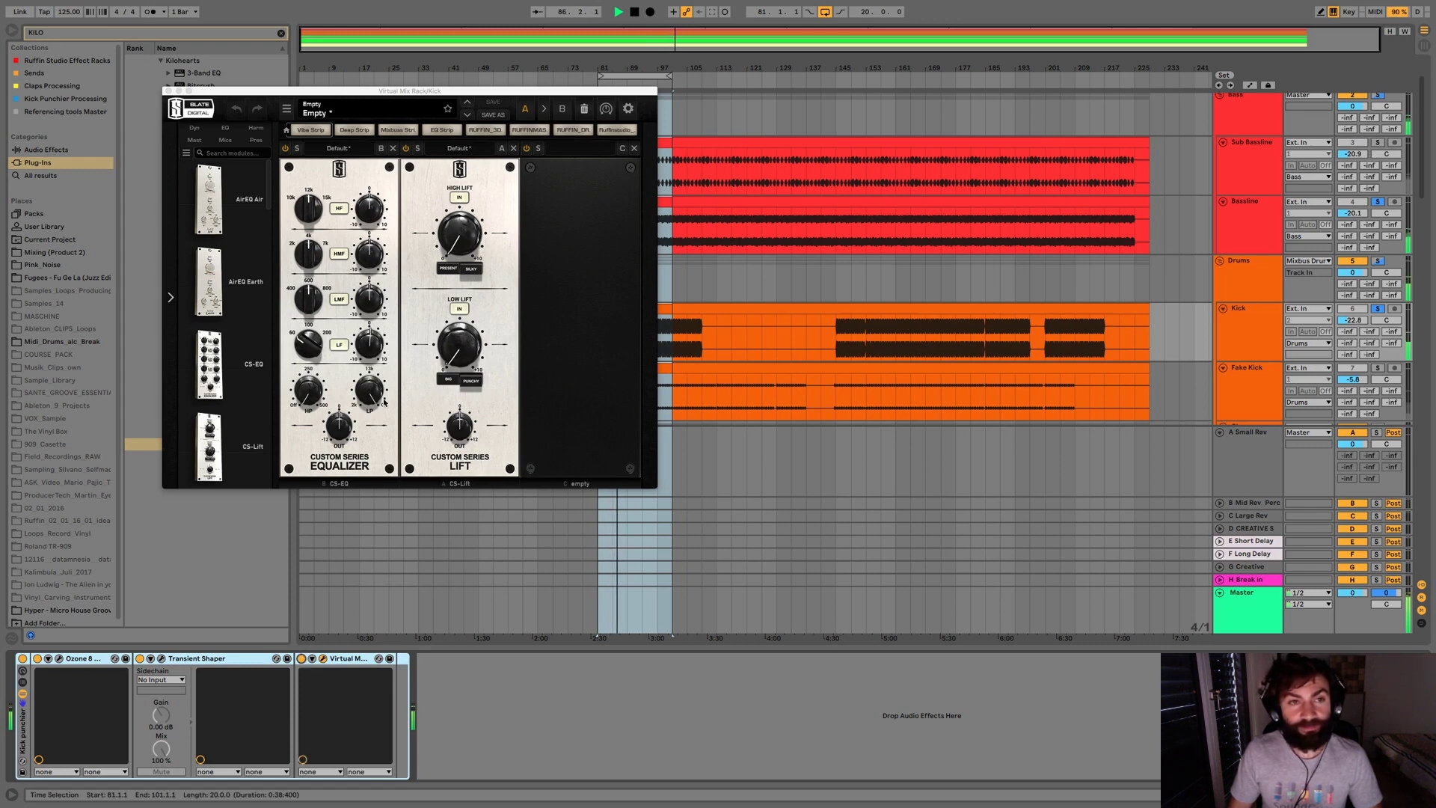
pyautogui.click(406, 149)
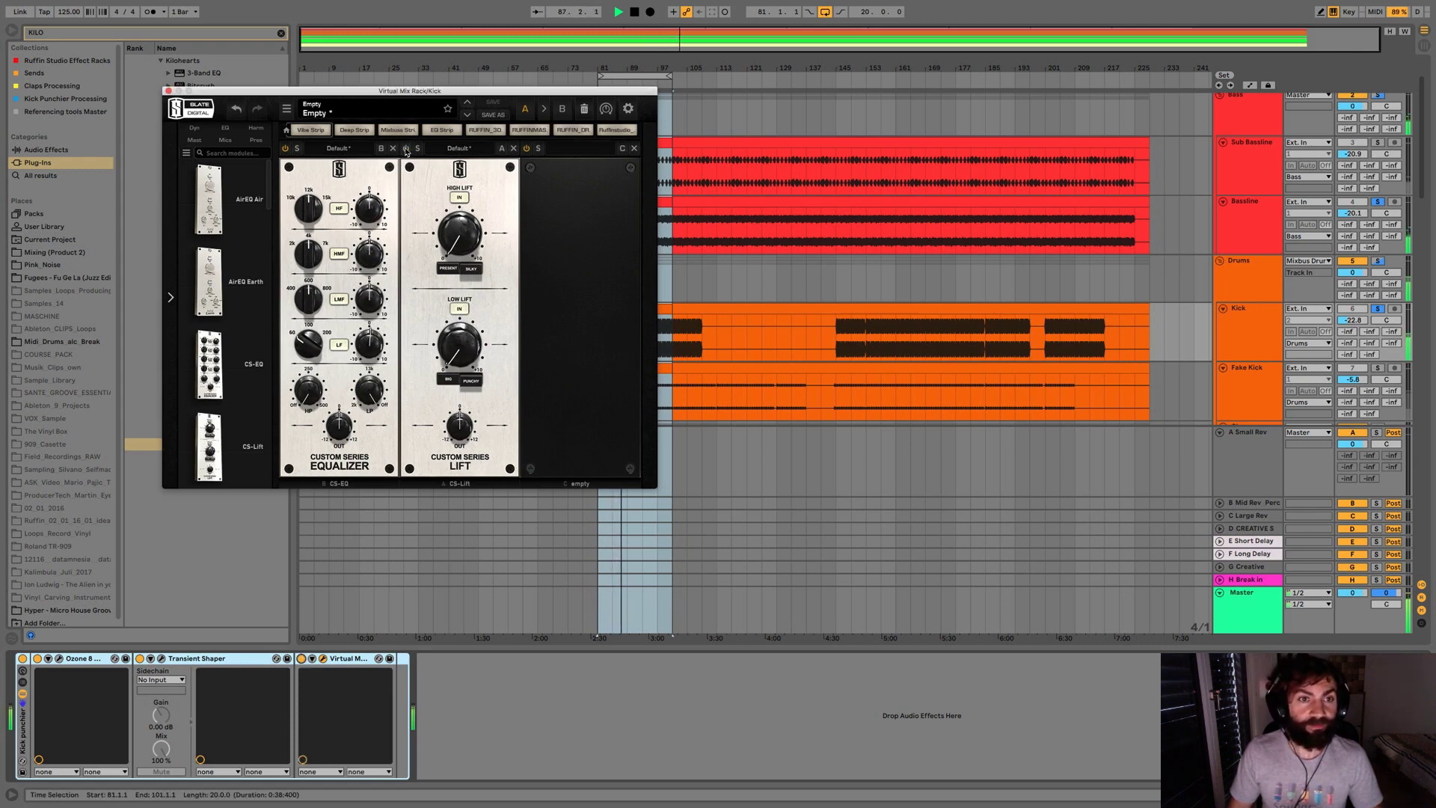
pyautogui.click(336, 346)
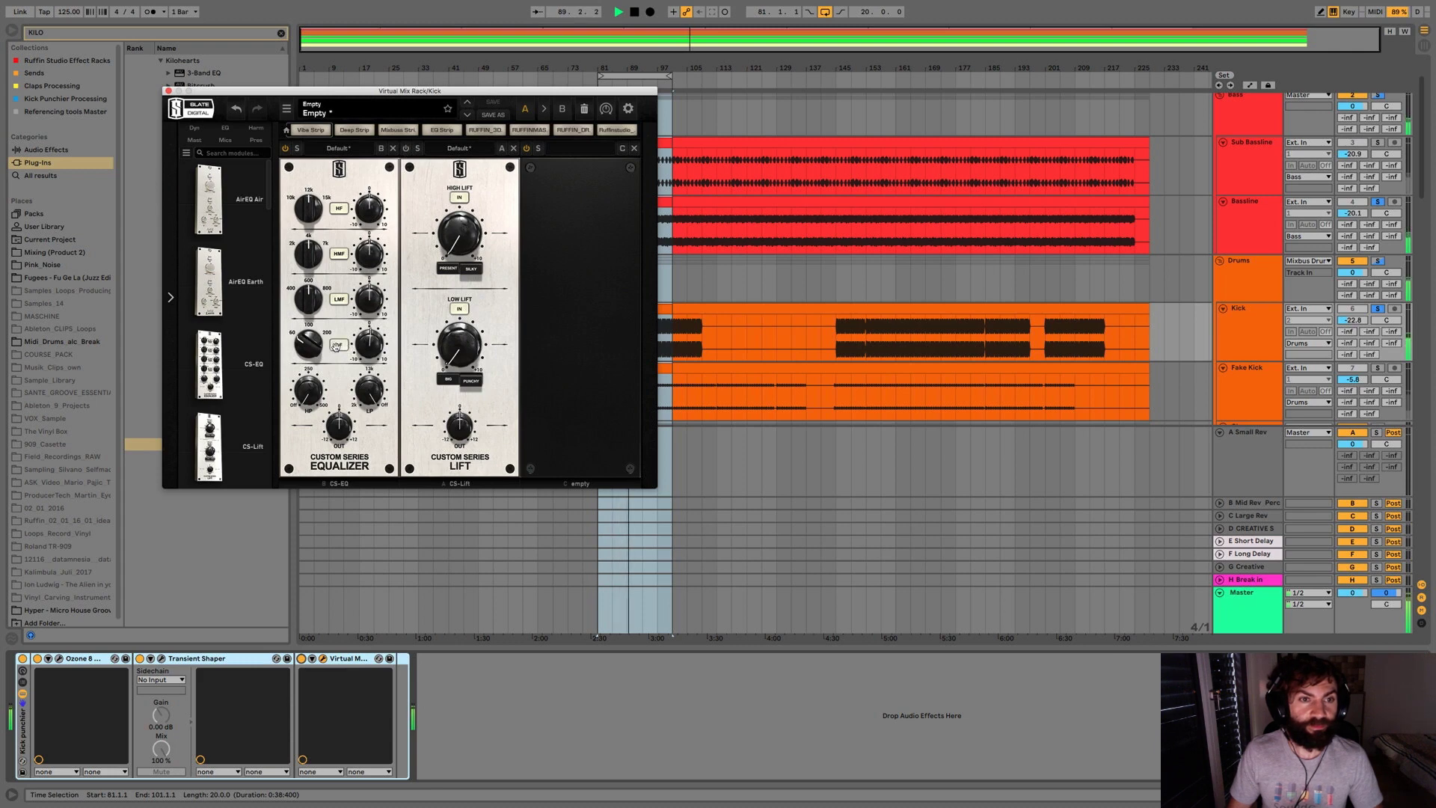
pyautogui.click(336, 345)
pyautogui.click(336, 345)
pyautogui.click(336, 346)
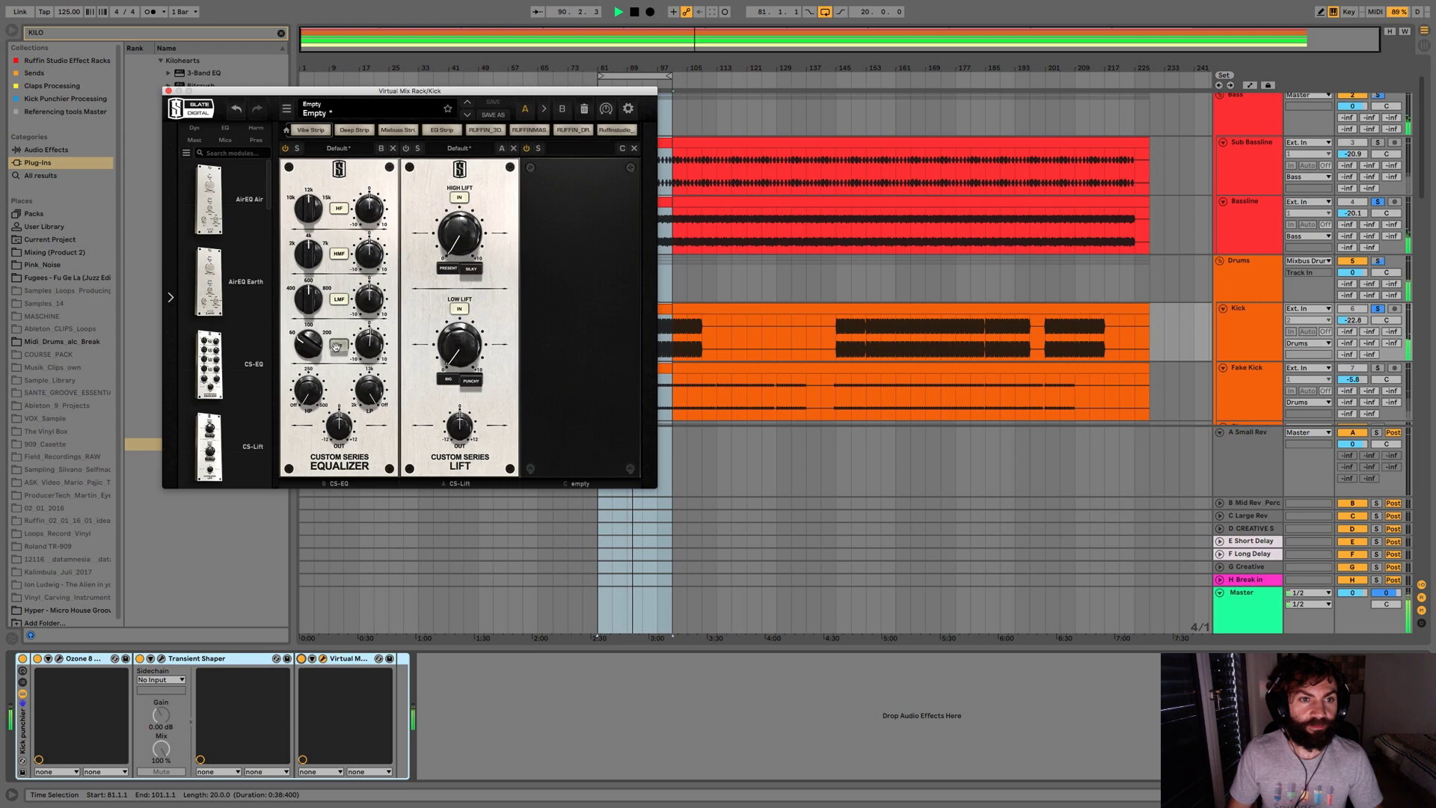
pyautogui.click(336, 345)
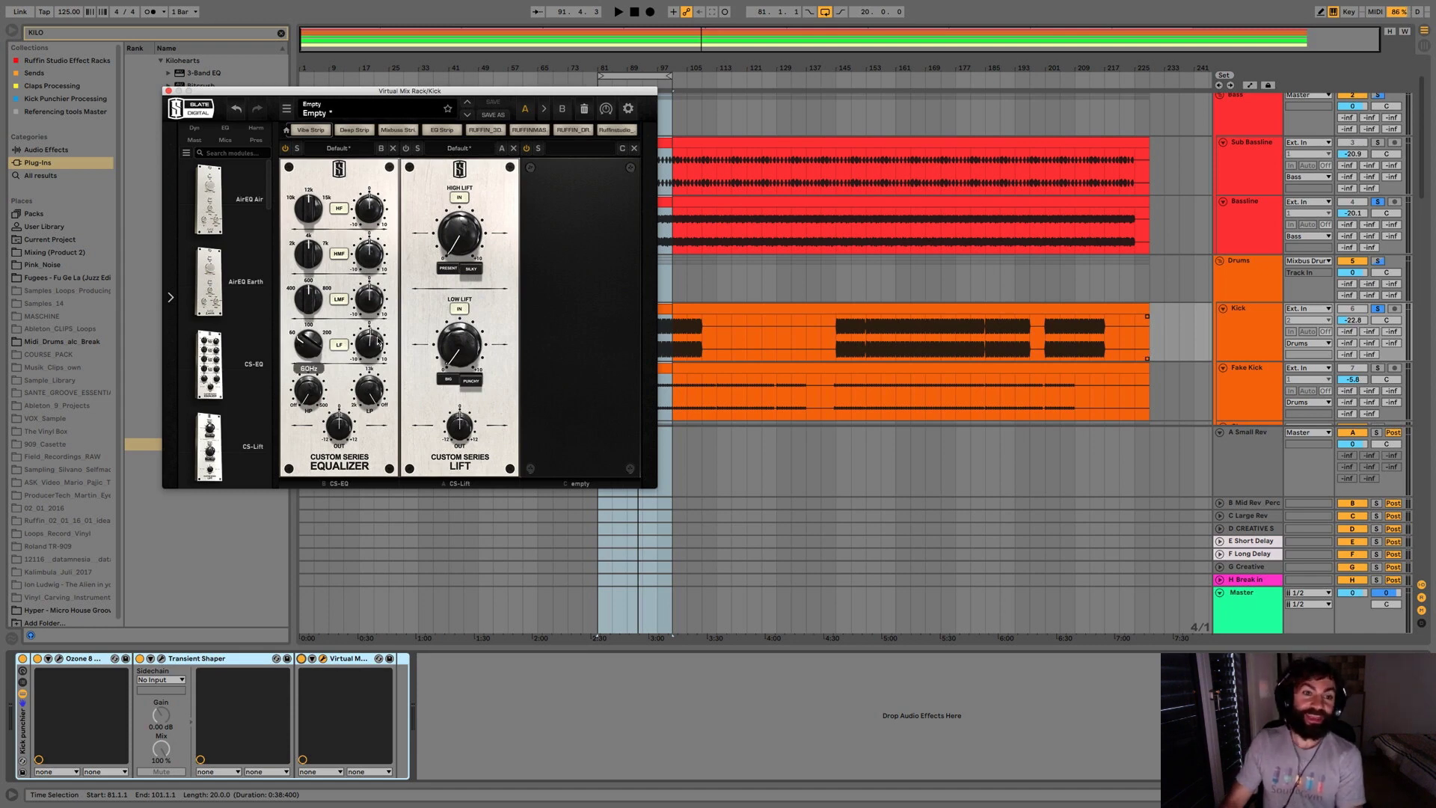
pyautogui.moveTo(367, 352)
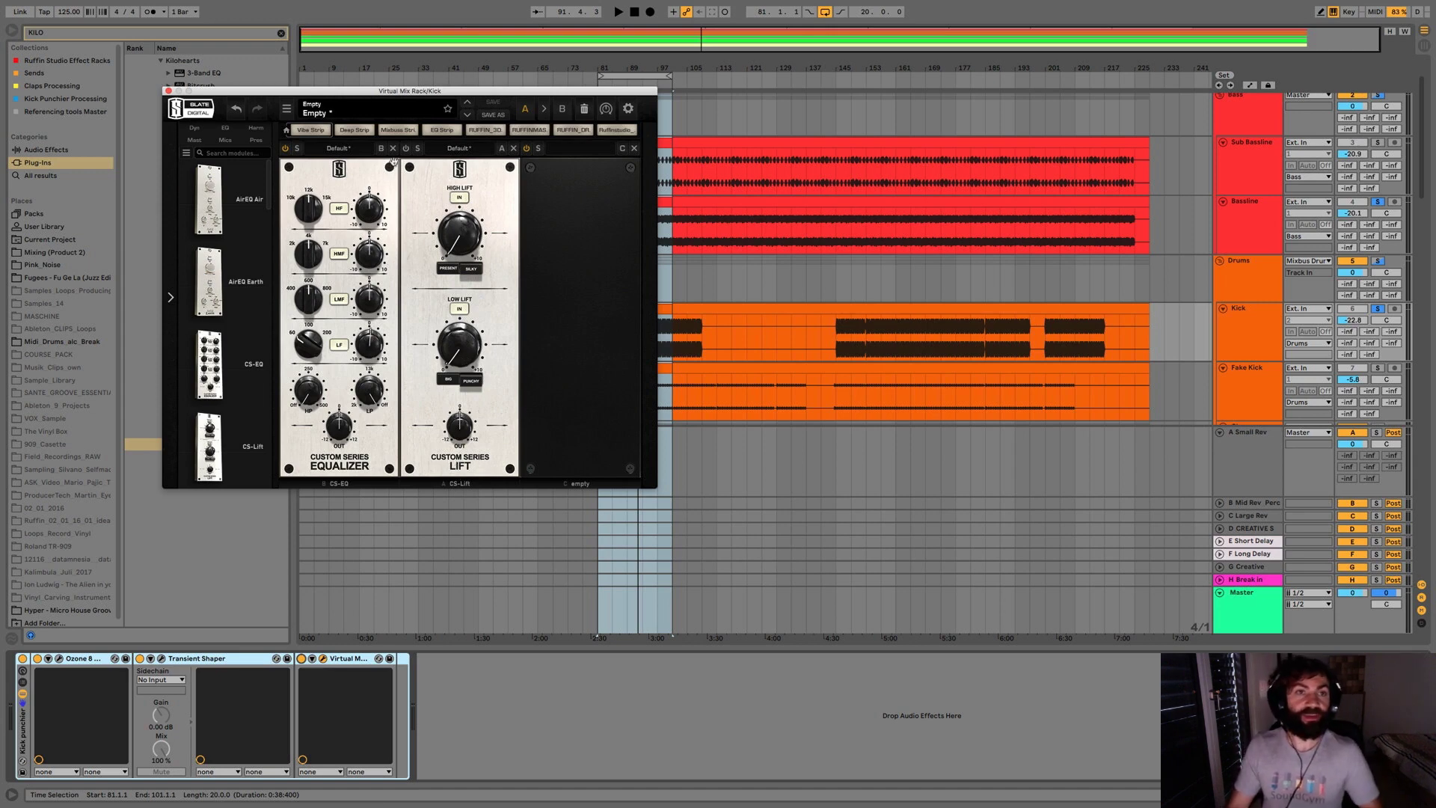
# Step: Engage the CS-Lift Low Lift on the kick, compare it, and adjust its amount
pyautogui.press('space')
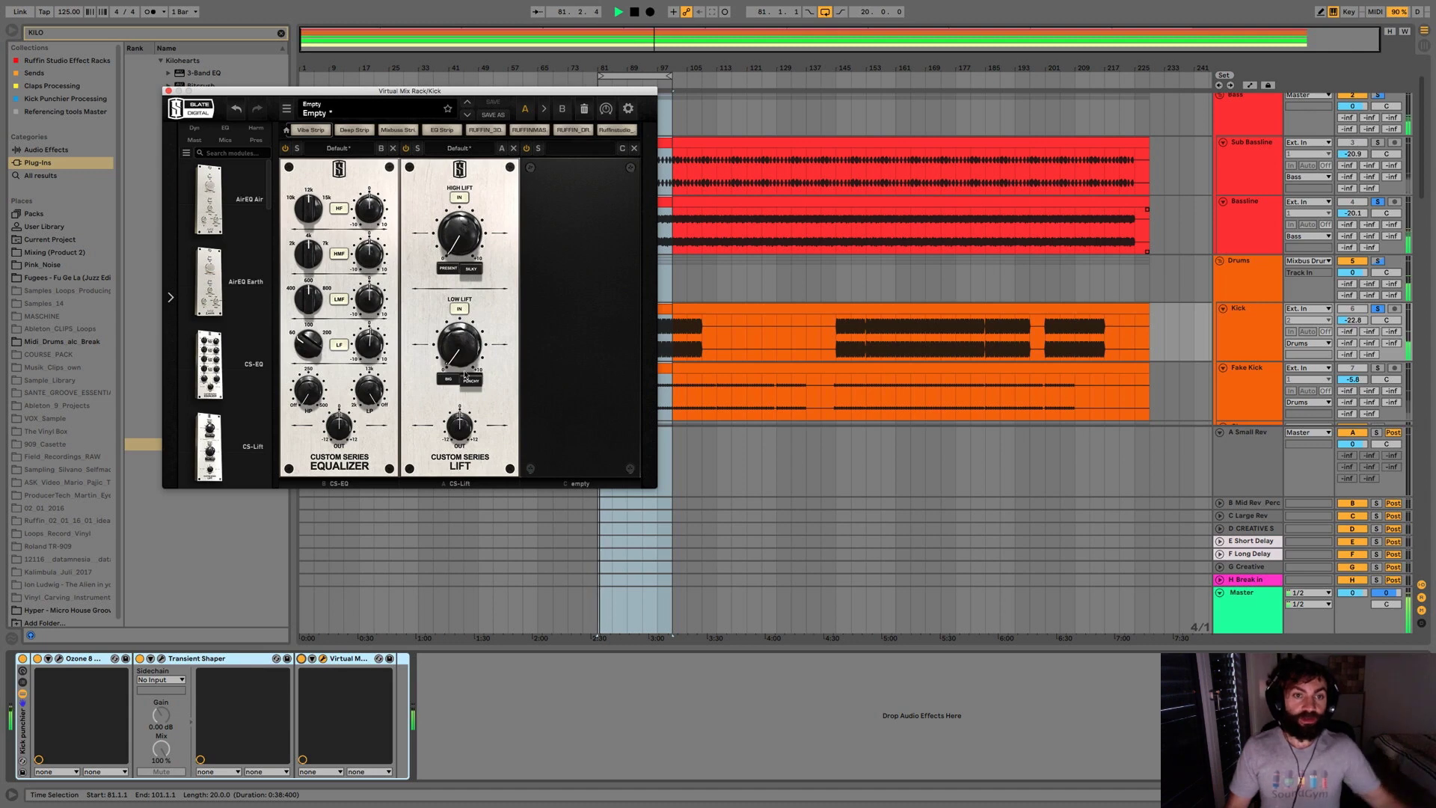
pyautogui.click(458, 310)
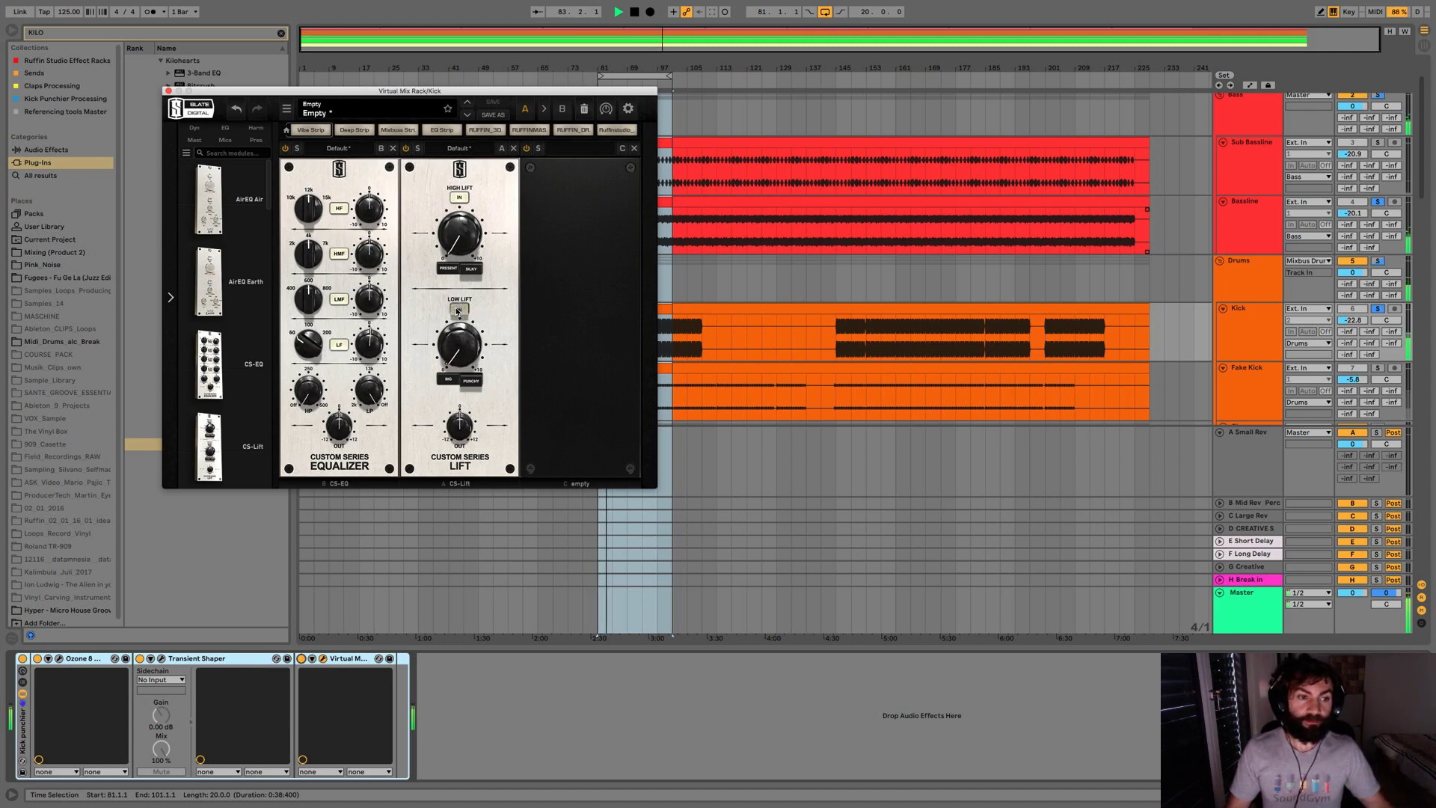
pyautogui.click(458, 310)
pyautogui.click(457, 310)
pyautogui.press('space')
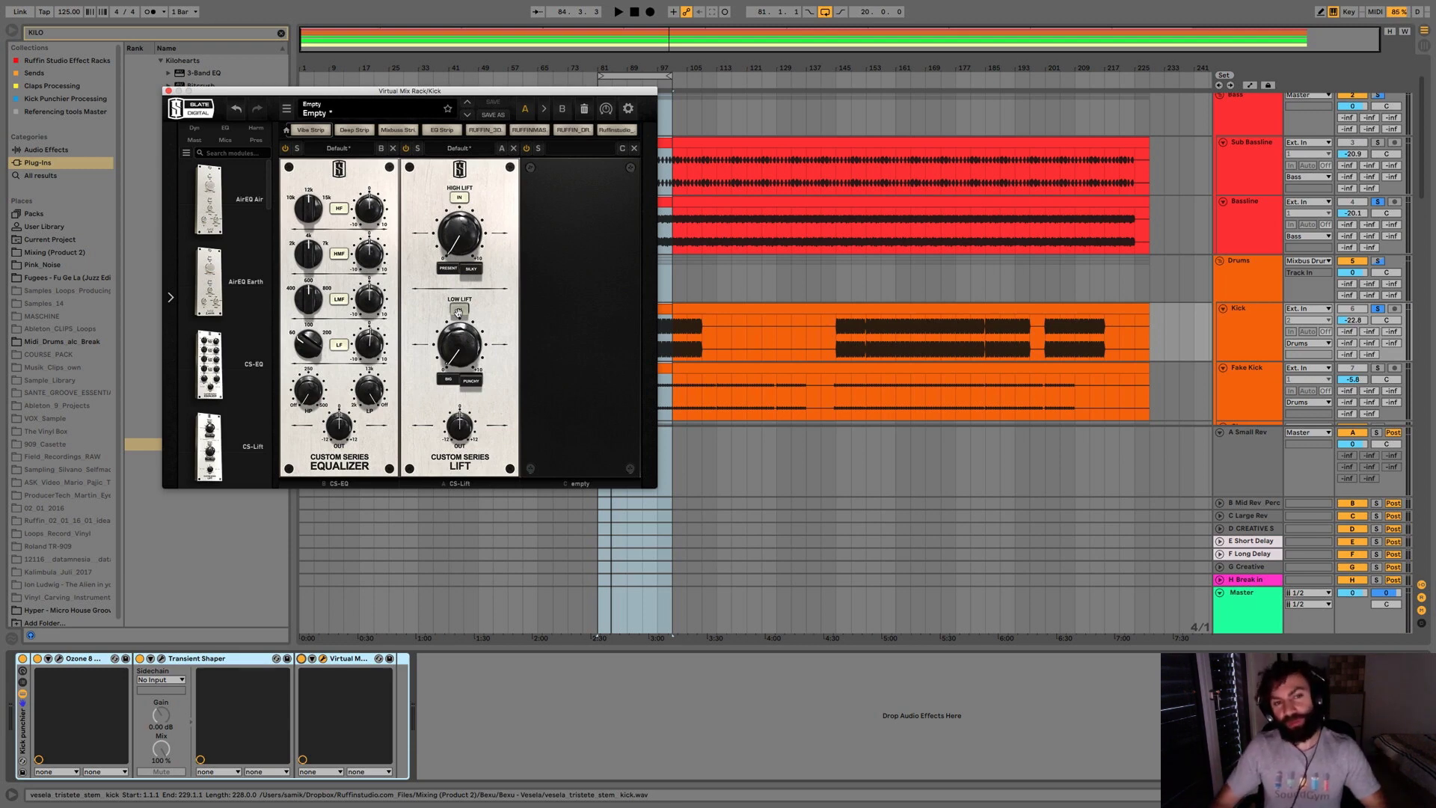
pyautogui.click(458, 329)
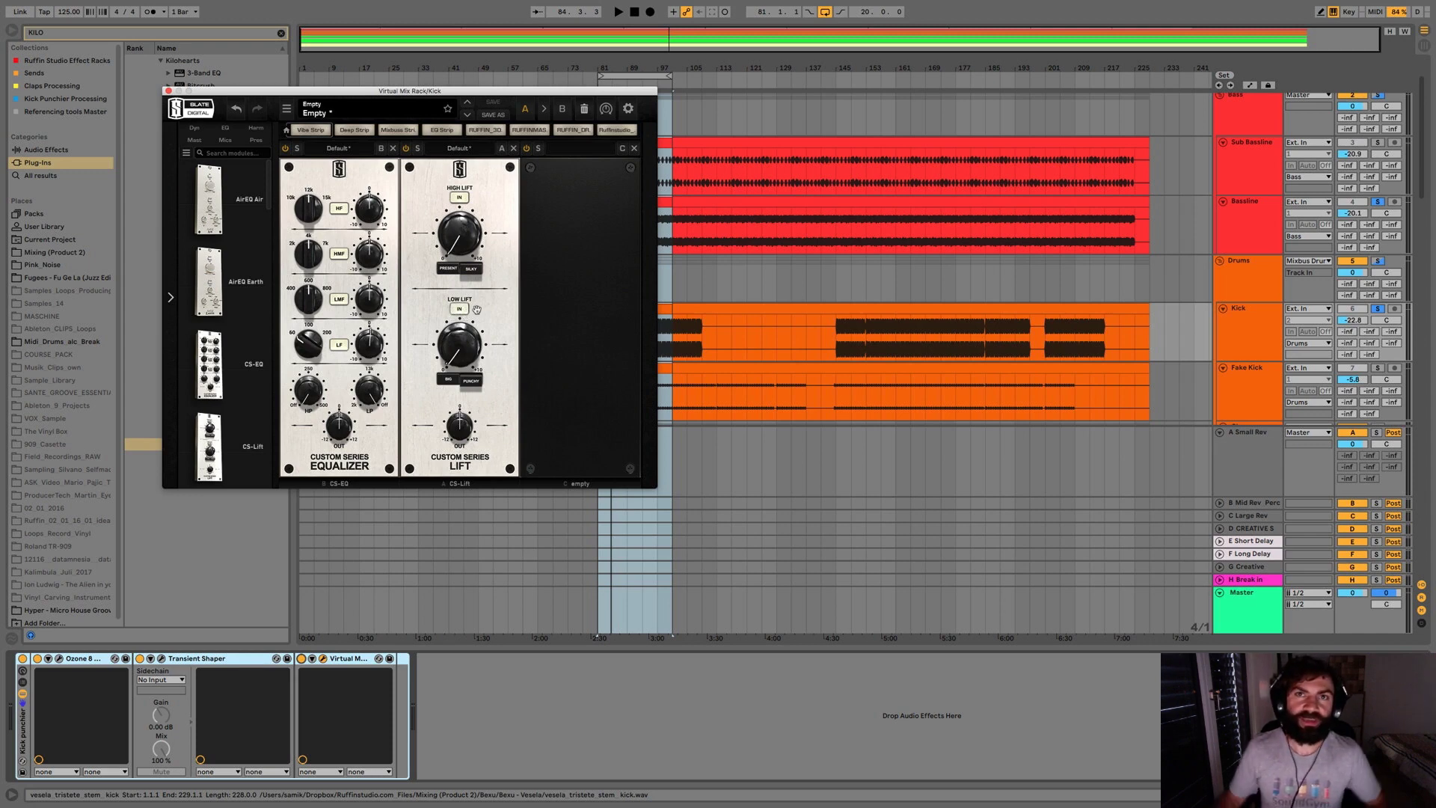
# Step: Replay the loop and A/B the whole Kick Puncher rack on and off twice
pyautogui.press('space')
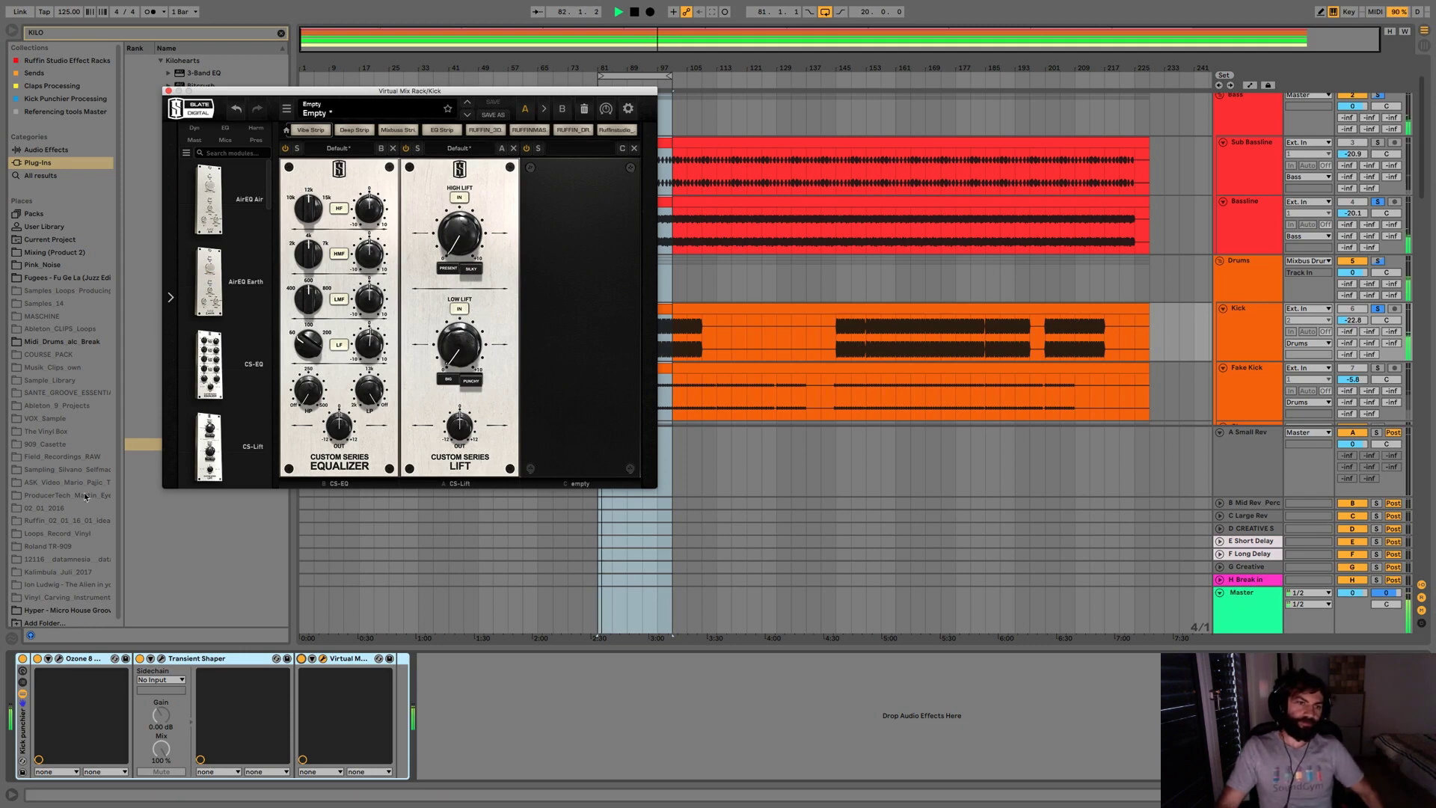
pyautogui.click(22, 659)
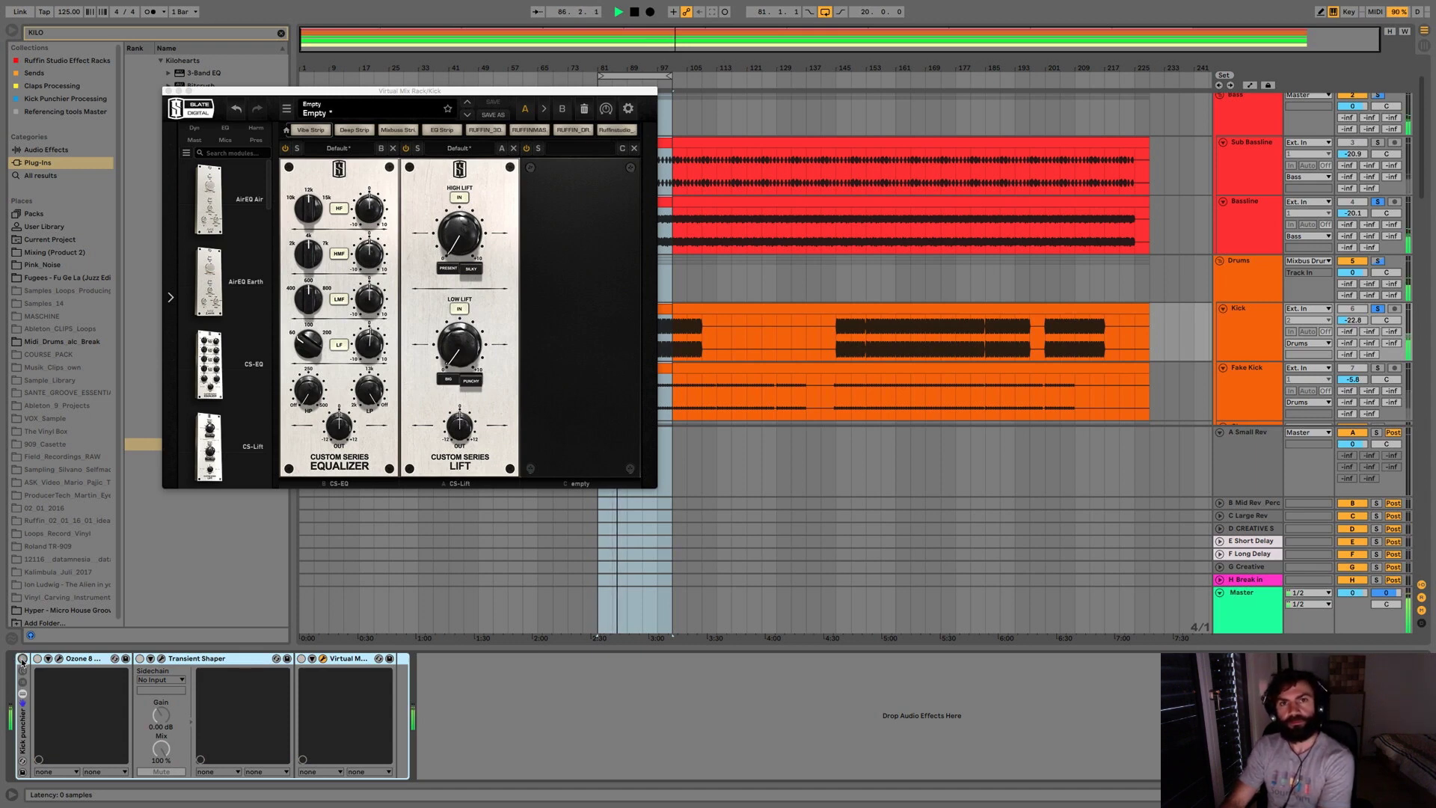
pyautogui.click(22, 659)
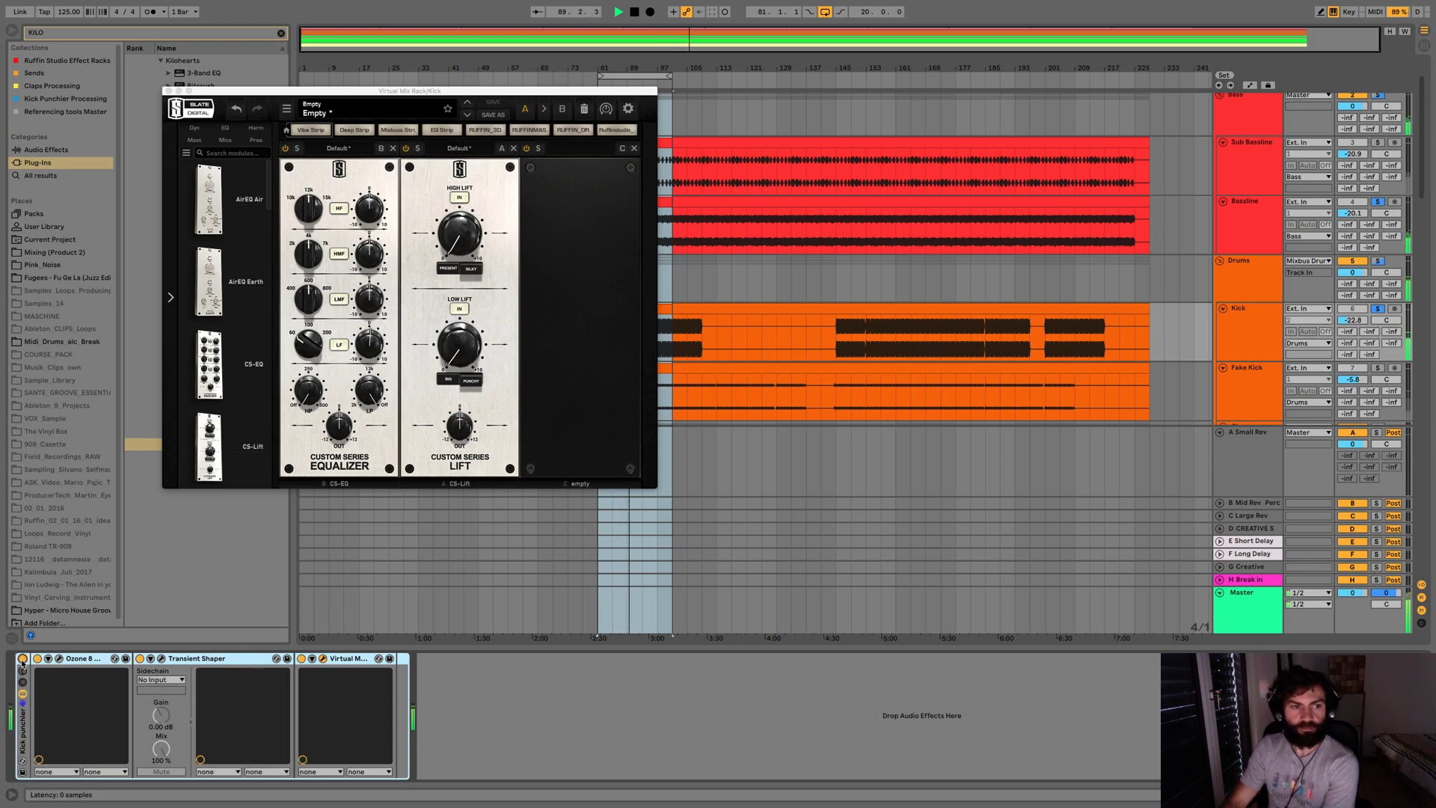
pyautogui.click(22, 660)
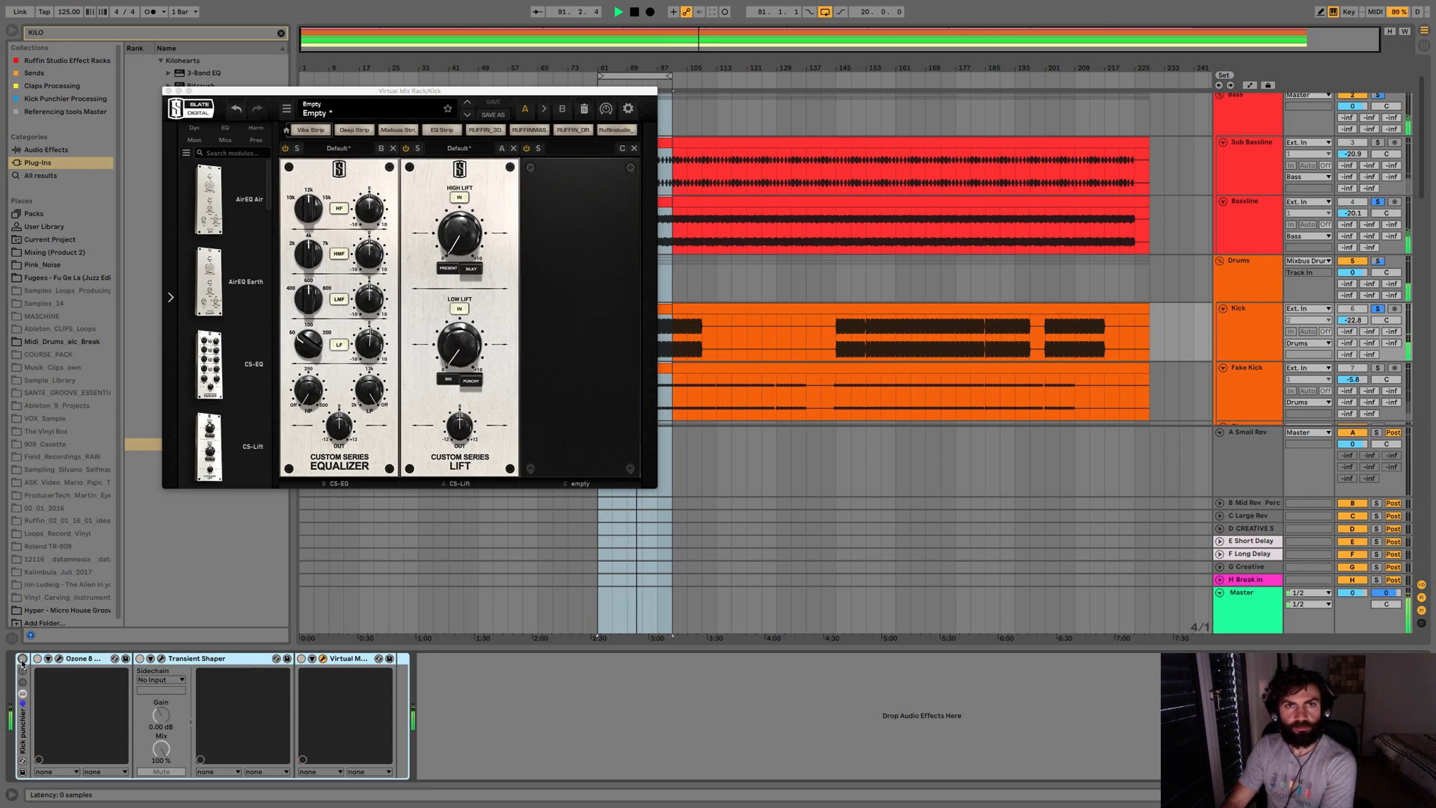
pyautogui.click(21, 660)
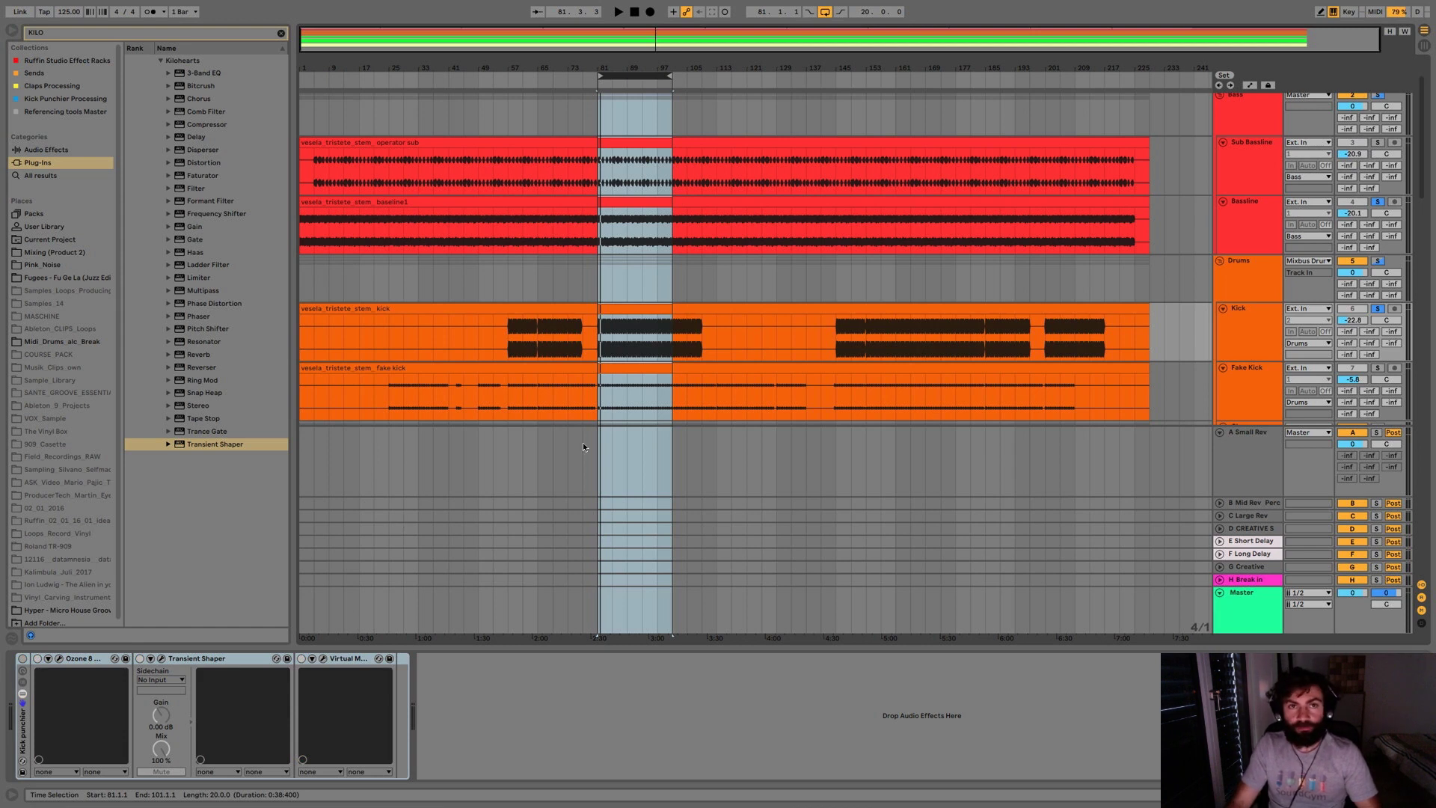
# Step: Start playback of the bars 81–101 loop and clear the Kick and Bassline solo buttons
pyautogui.press('space')
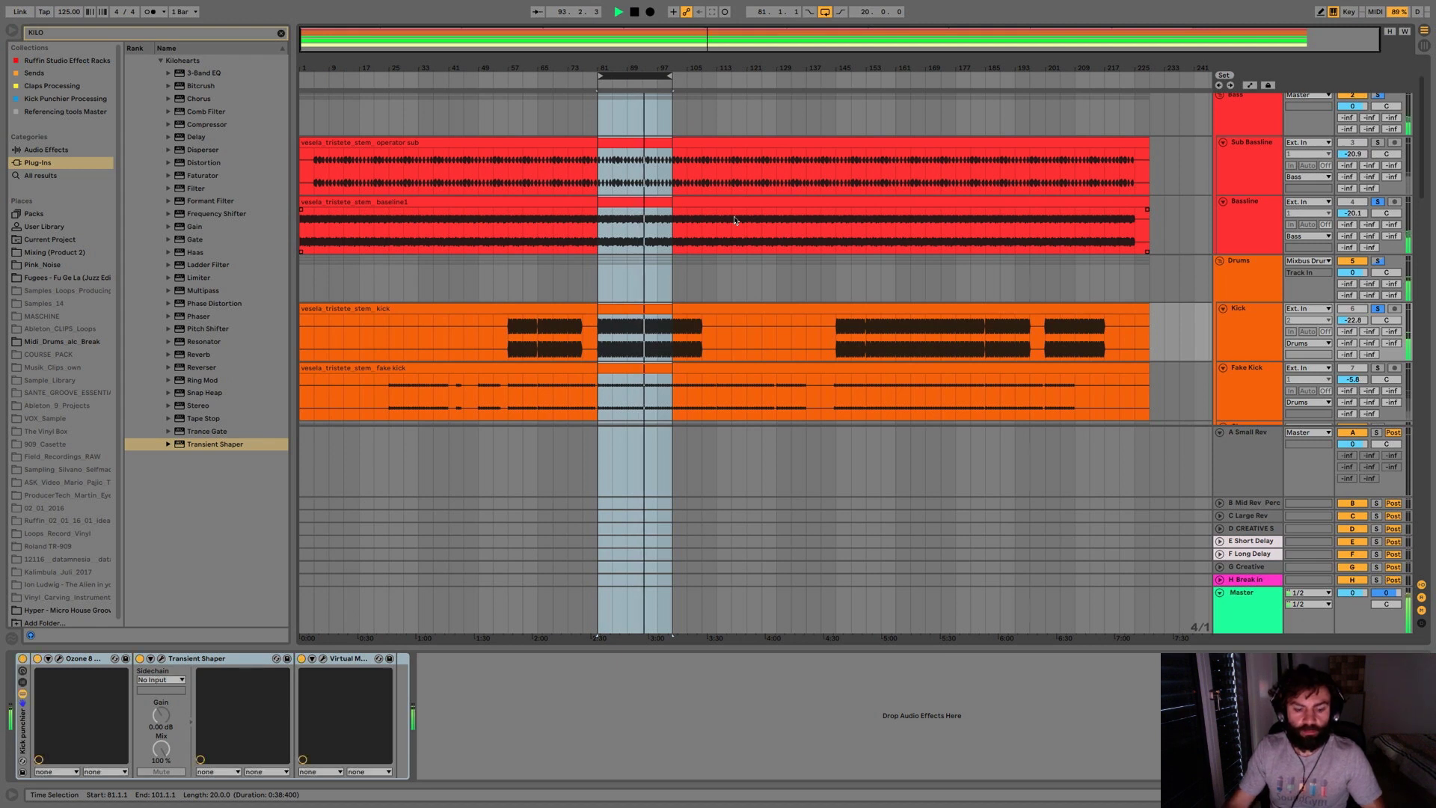
pyautogui.click(1378, 202)
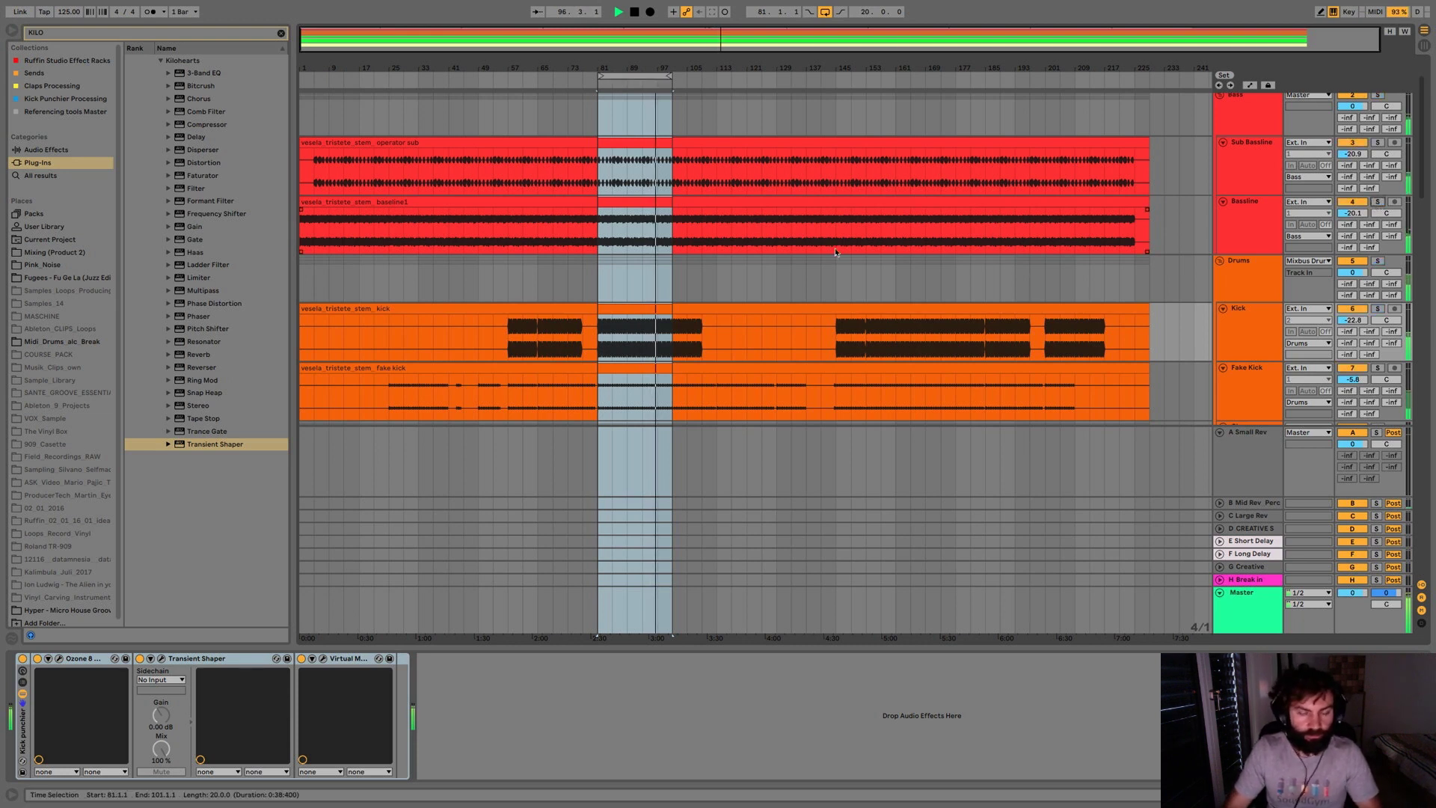